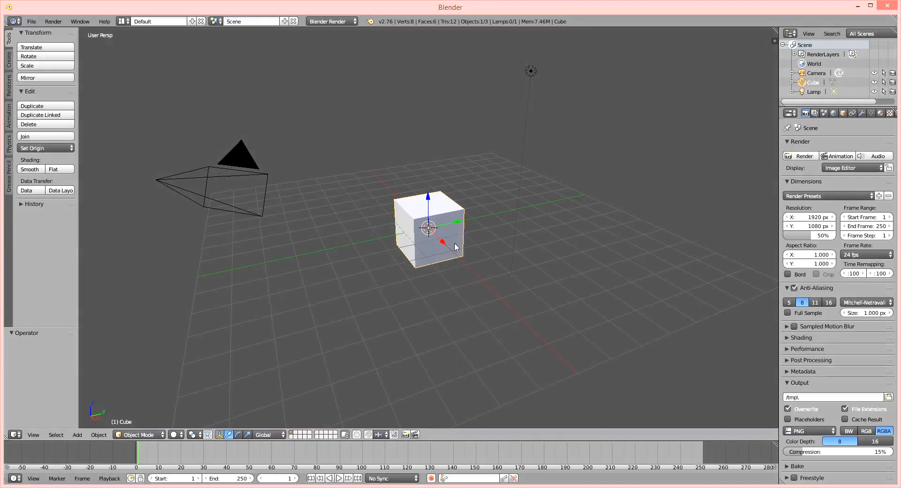
Find the Screencast Keys command and turn it on for the 3D view.
scroll(486, 201, "up", 1)
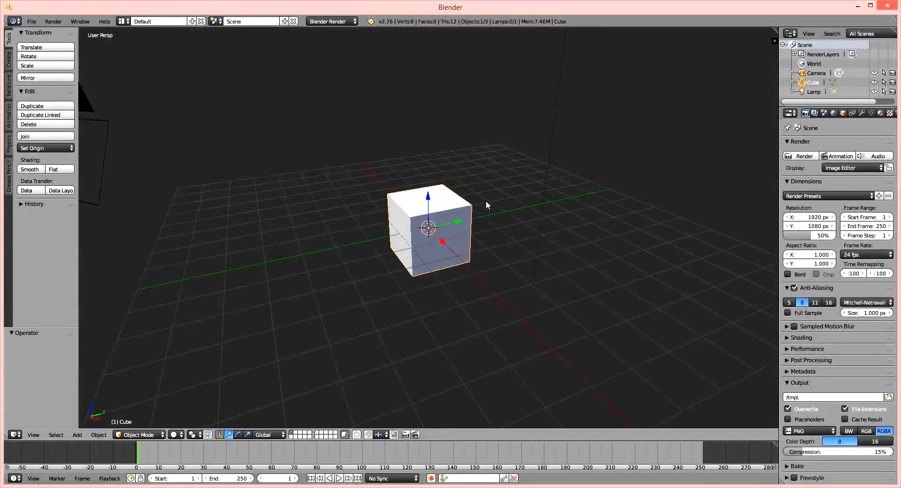
scroll(398, 210, "down", 1)
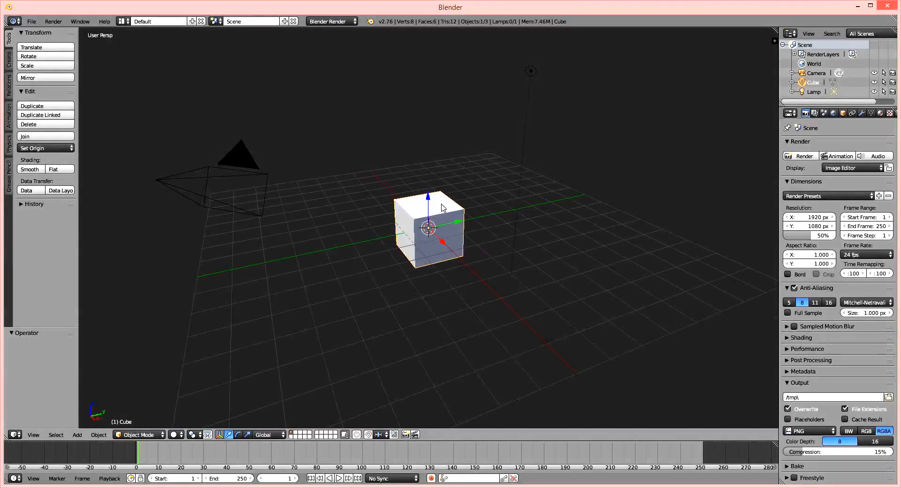
mouse_move(469, 202)
middle_mouse_down()
mouse_move(368, 207)
mouse_move(376, 219)
mouse_move(475, 203)
mouse_move(465, 208)
middle_mouse_up()
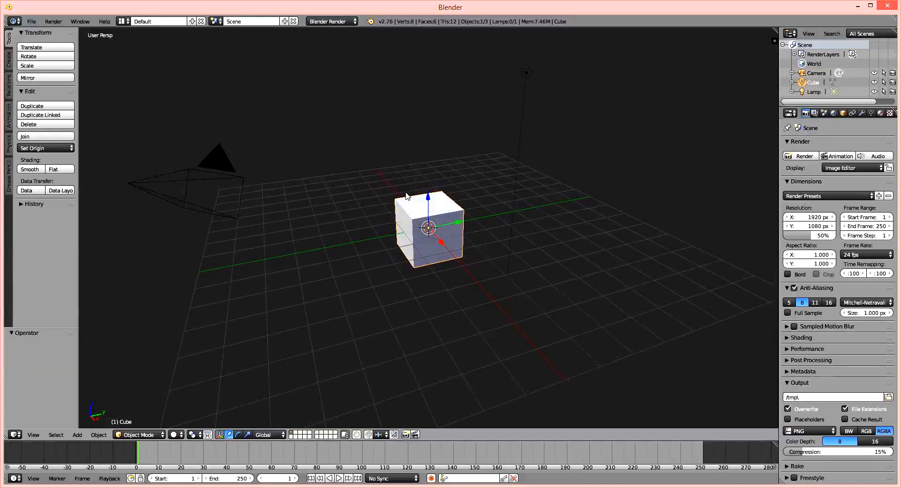
middle_click_drag(407, 196, 373, 222)
key("space")
type("s")
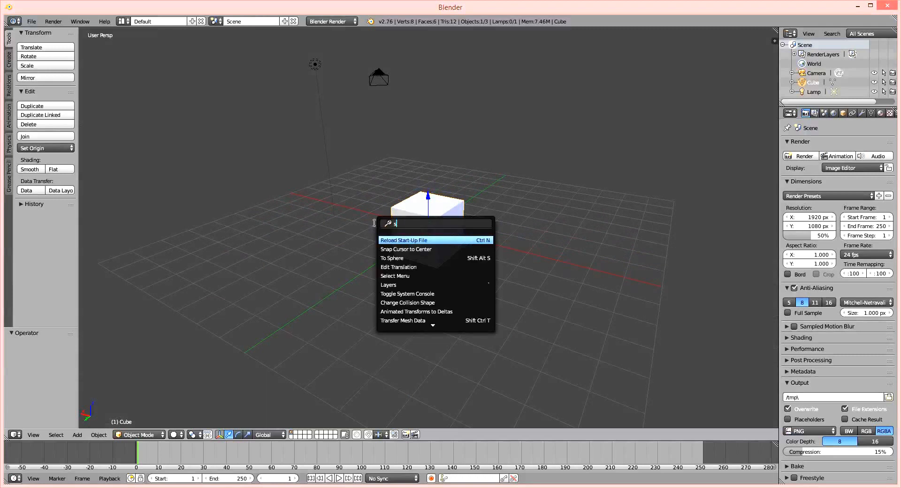
type("cree")
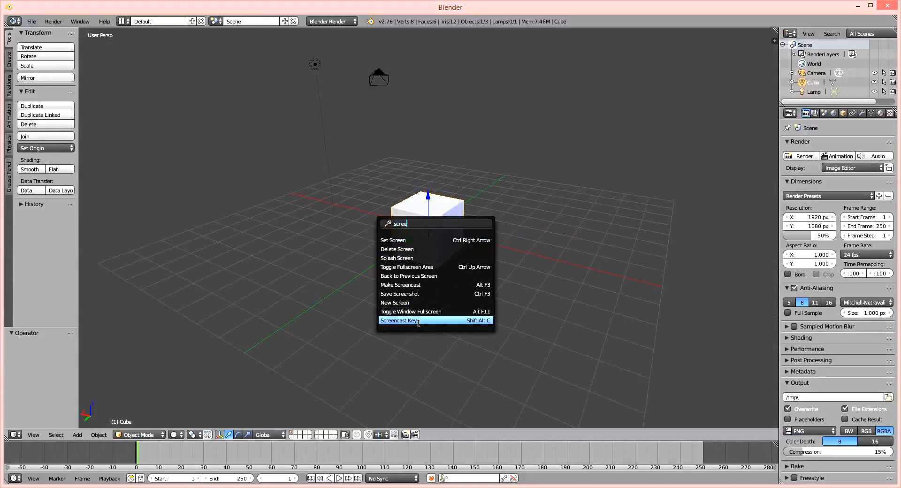
left_click(418, 321)
Orbit, pan and zoom around the scene to examine the cube, the lamp and the camera from different sides.
middle_click_drag(412, 174, 261, 256)
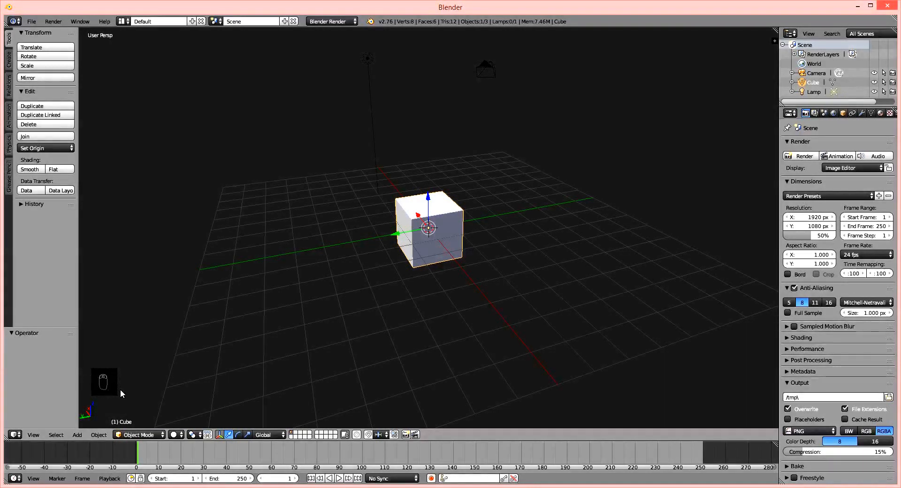
middle_click_drag(458, 133, 663, 138)
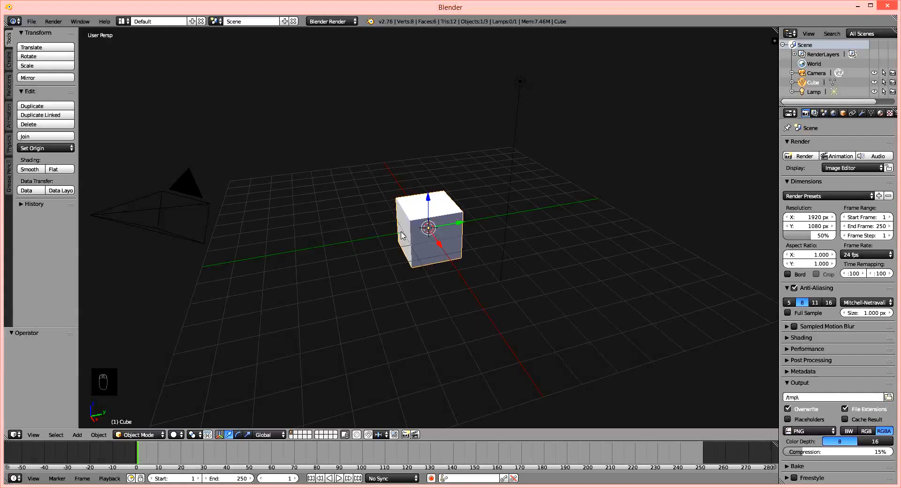
middle_click_drag(381, 236, 485, 243)
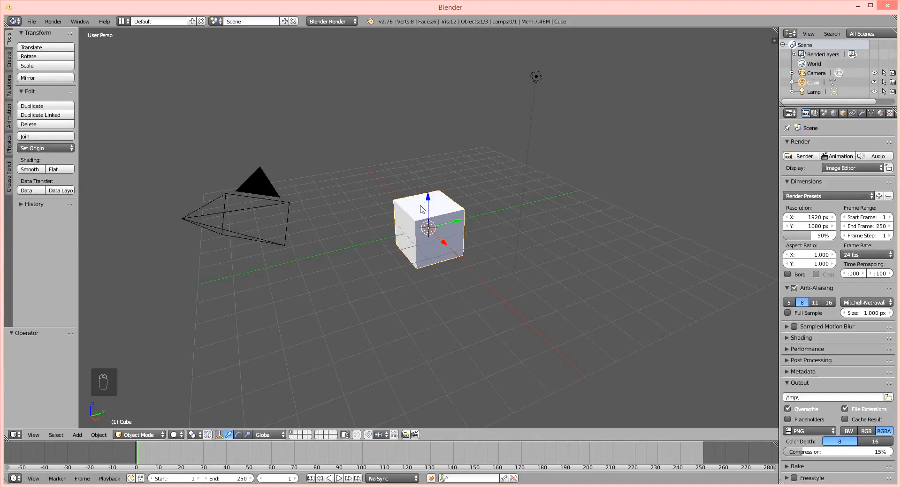
middle_click_drag(410, 205, 328, 186)
middle_click_drag(453, 205, 372, 186)
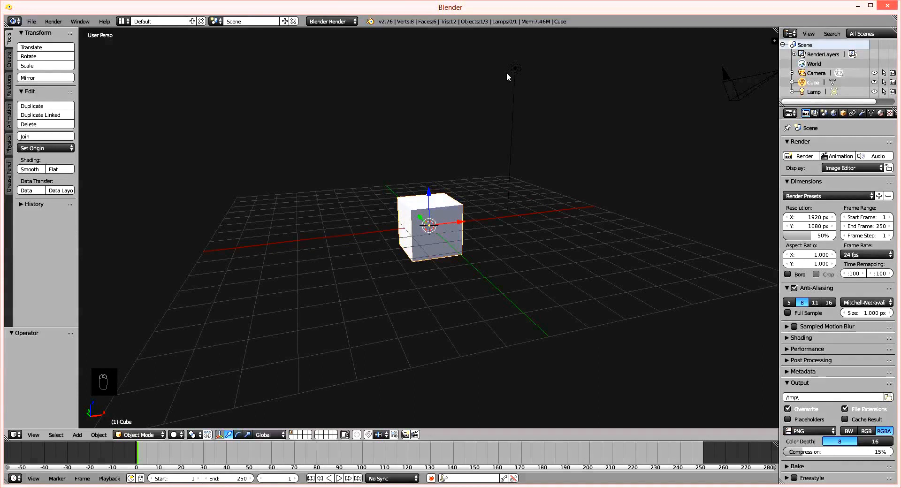
middle_click_drag(526, 91, 424, 230)
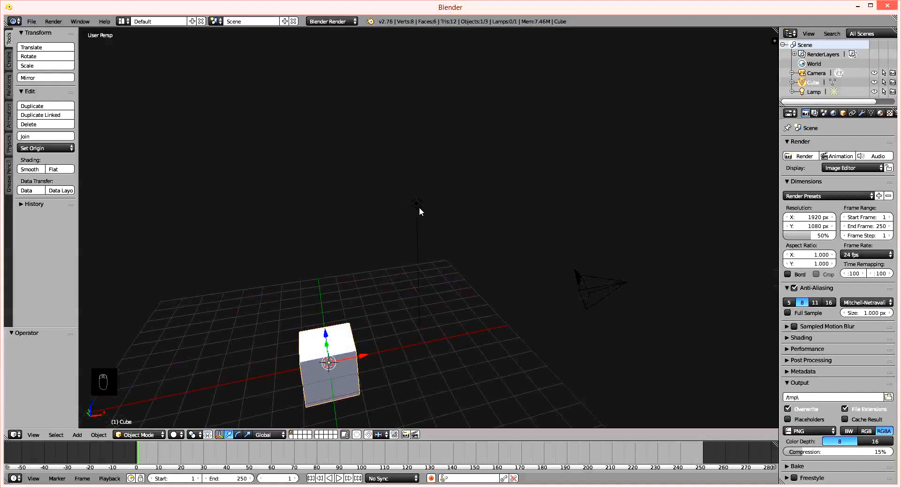
scroll(419, 207, "up", 3)
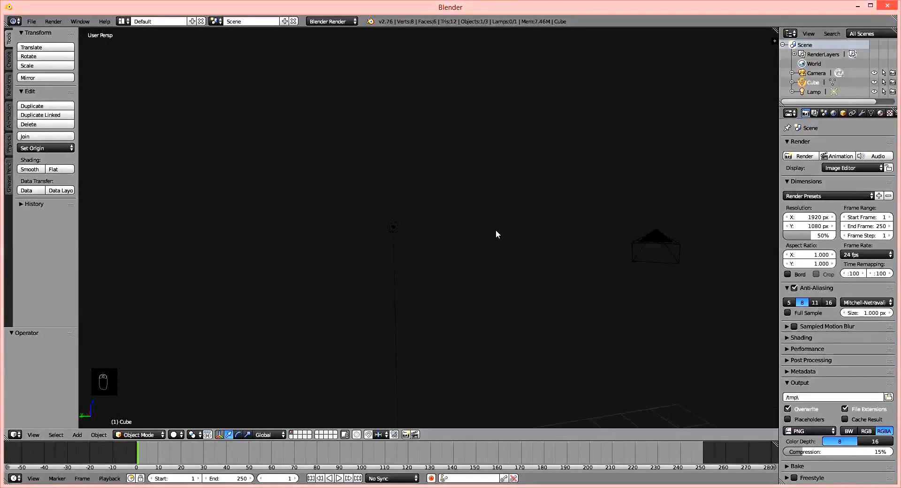
middle_click_drag(495, 230, 540, 216)
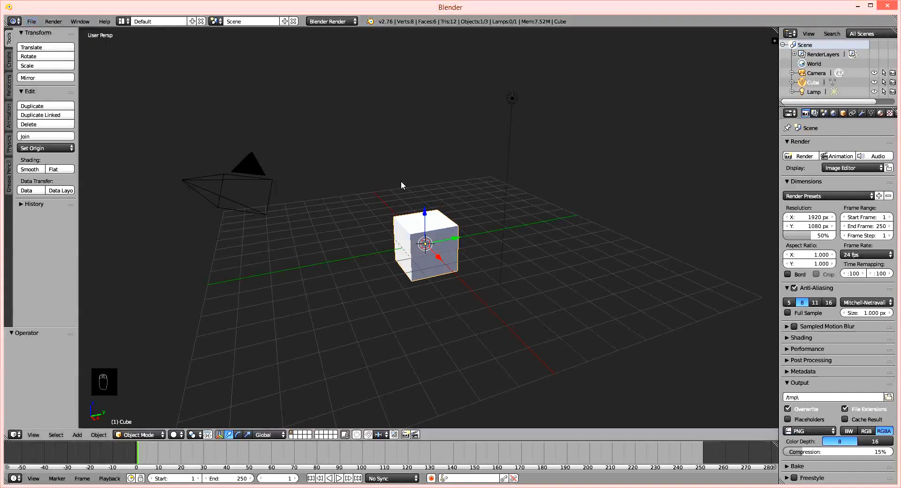
middle_click_drag(474, 211, 470, 215)
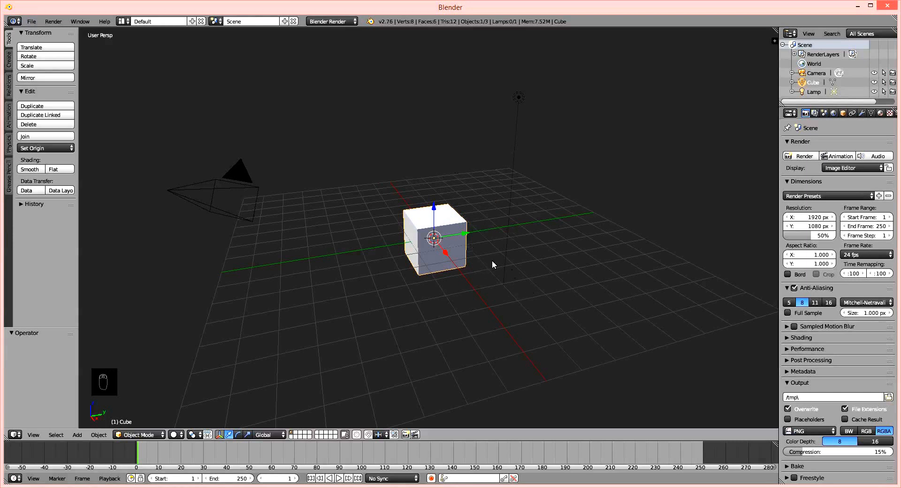
Place the 3D cursor at several spots around the cube, ending near the green axis between the cube and the camera.
left_click(588, 290)
left_click(317, 327)
left_click(296, 229)
left_click(426, 190)
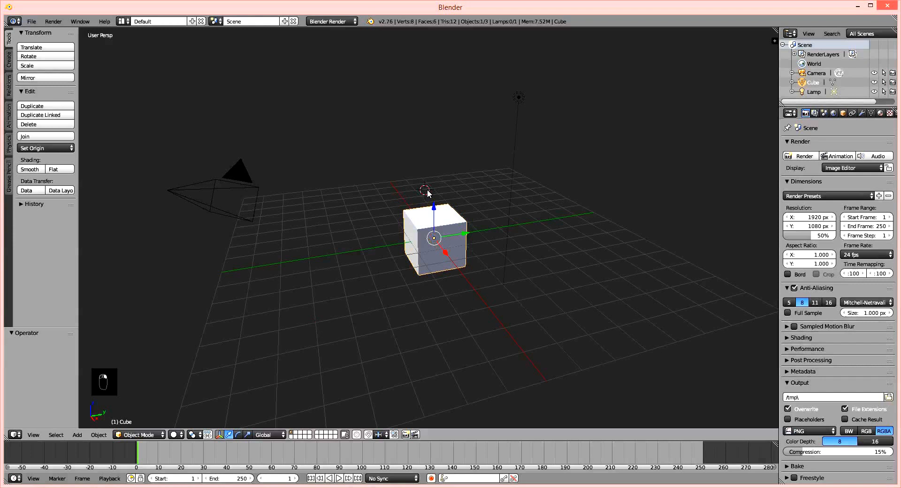
left_click(575, 210)
left_click(619, 299)
left_click(355, 350)
left_click(280, 259)
In the user preferences for input, try Select With Right, set it back to Left and save the user settings.
left_click(31, 21)
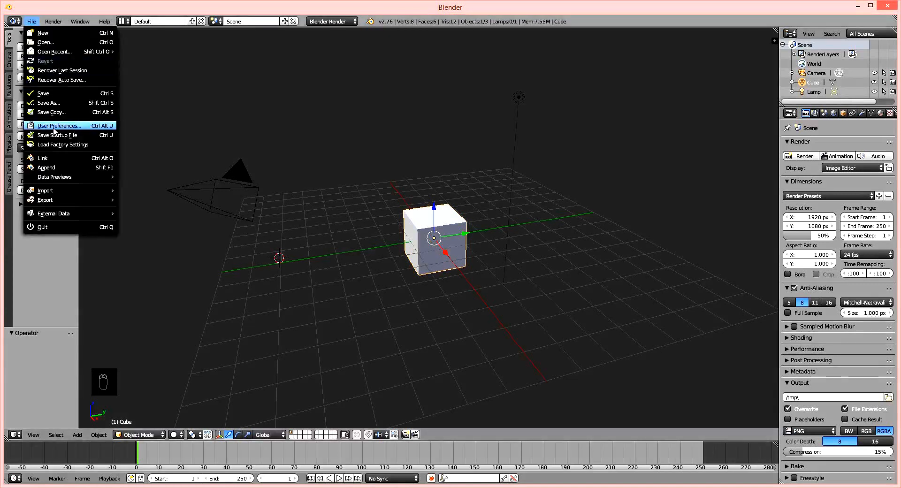
left_click(69, 130)
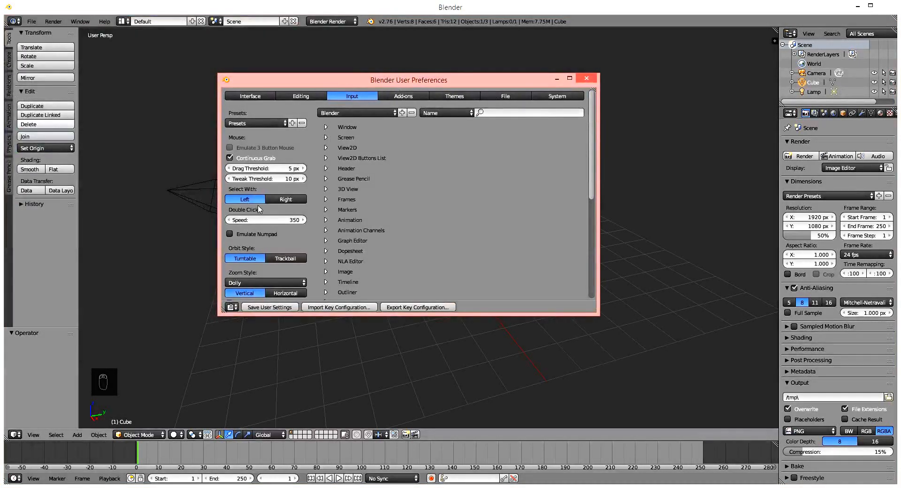
left_click(287, 200)
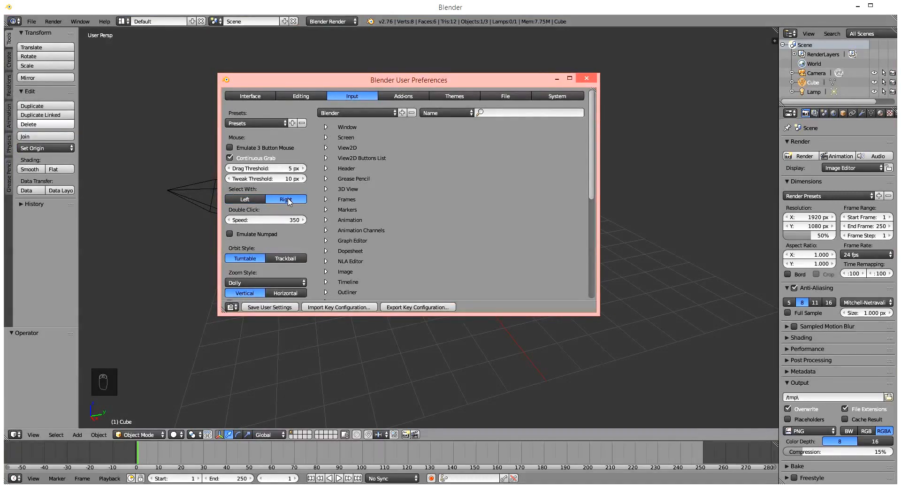
left_click(242, 201)
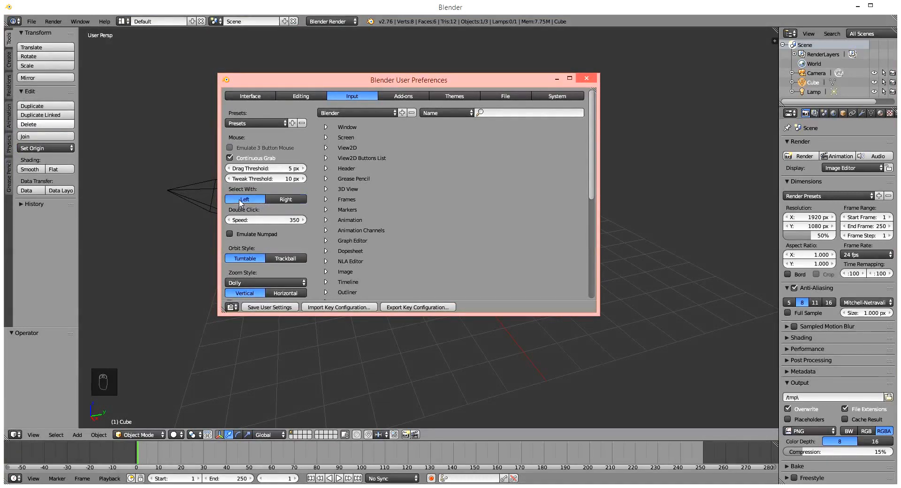
left_click(287, 309)
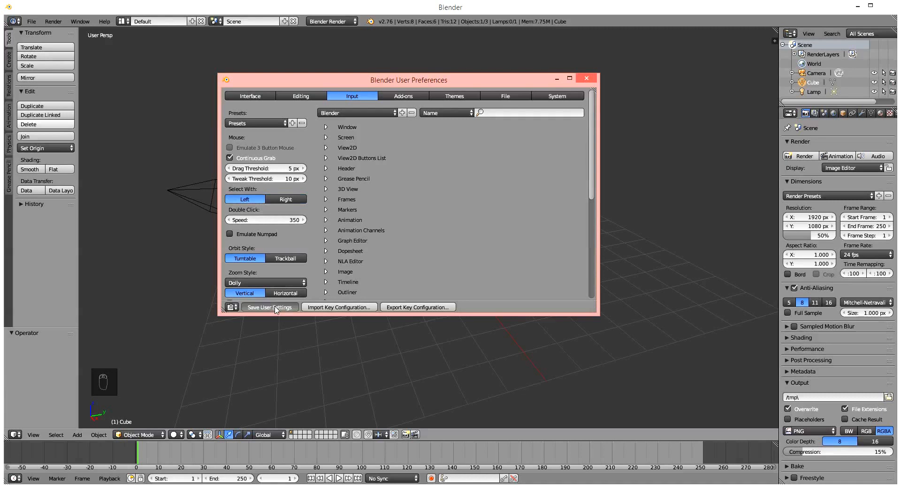
left_click(590, 81)
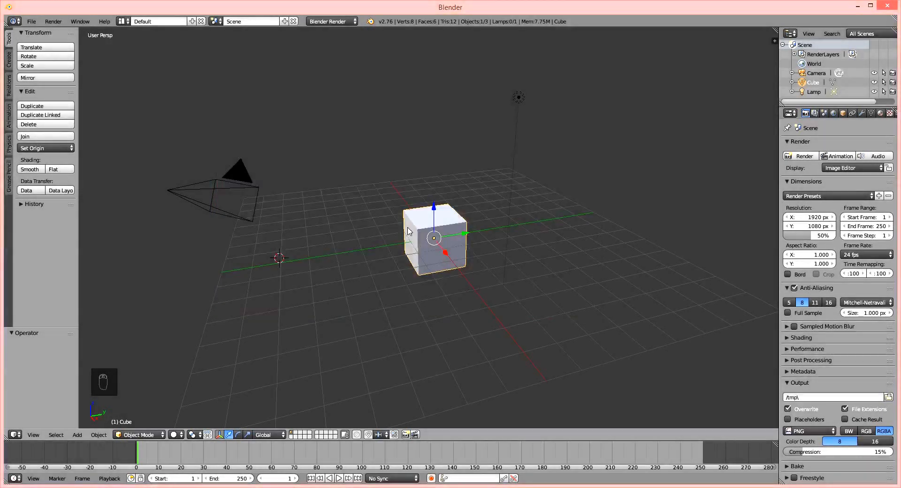
Select the camera, the lamp and the cube individually in turn, finishing with the cube selected.
right_click(258, 190)
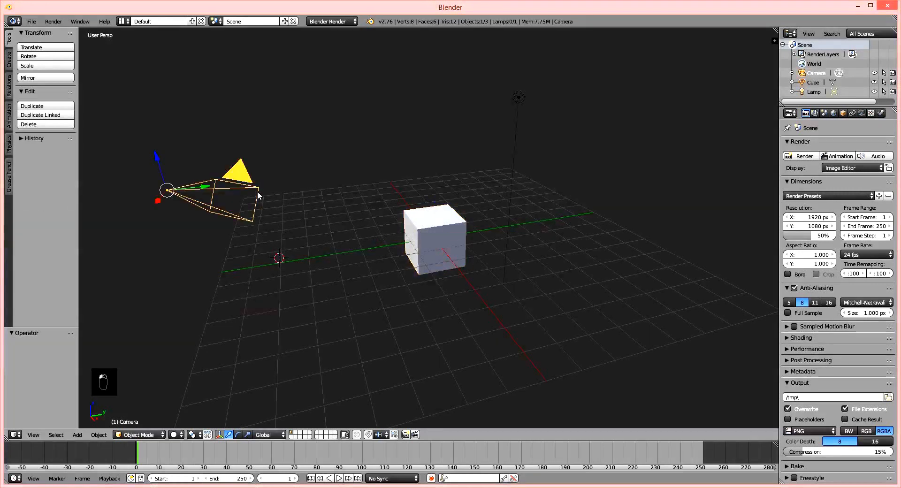
right_click(448, 237)
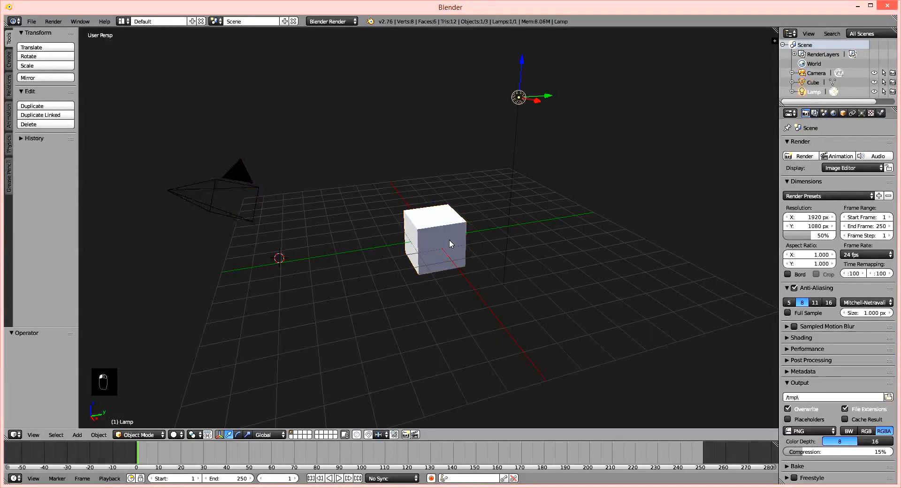
right_click(452, 244)
right_click(256, 192)
right_click(402, 221)
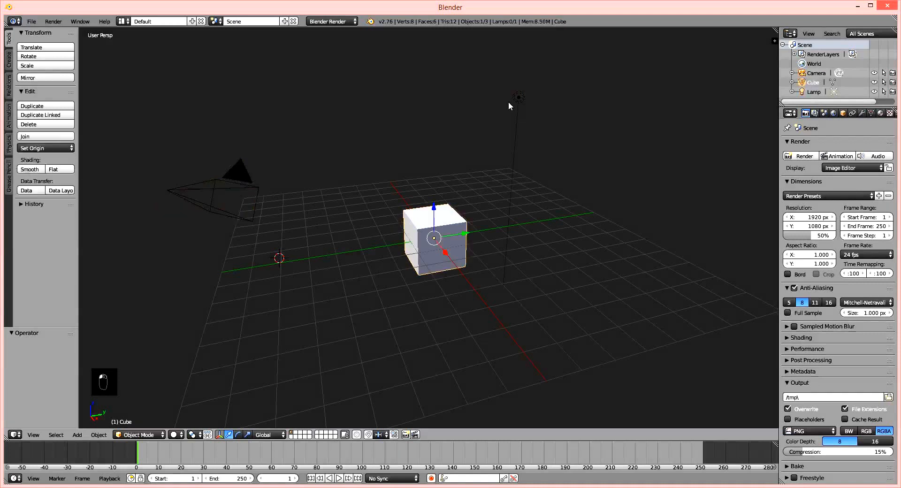
right_click(520, 99)
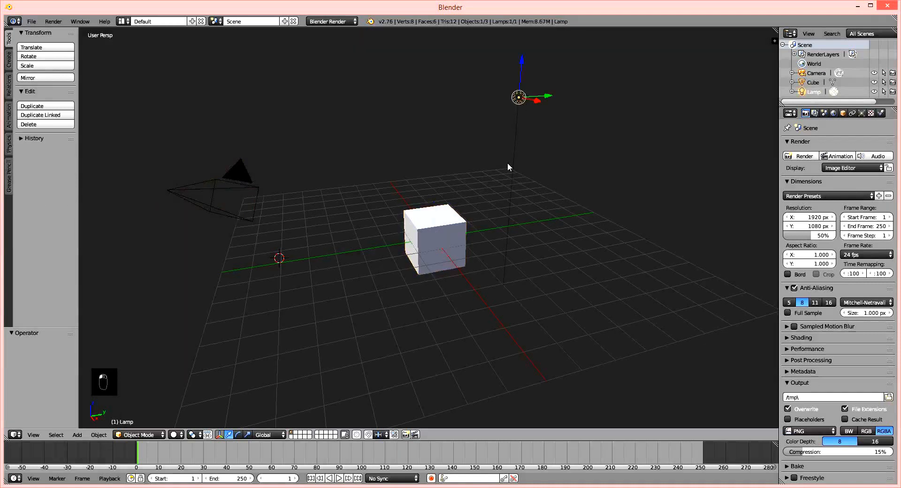
right_click(446, 248)
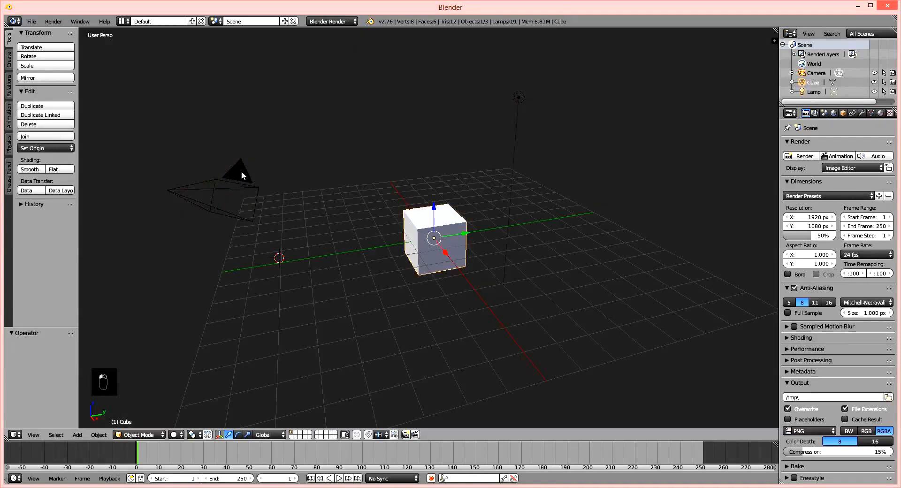
right_click(226, 173)
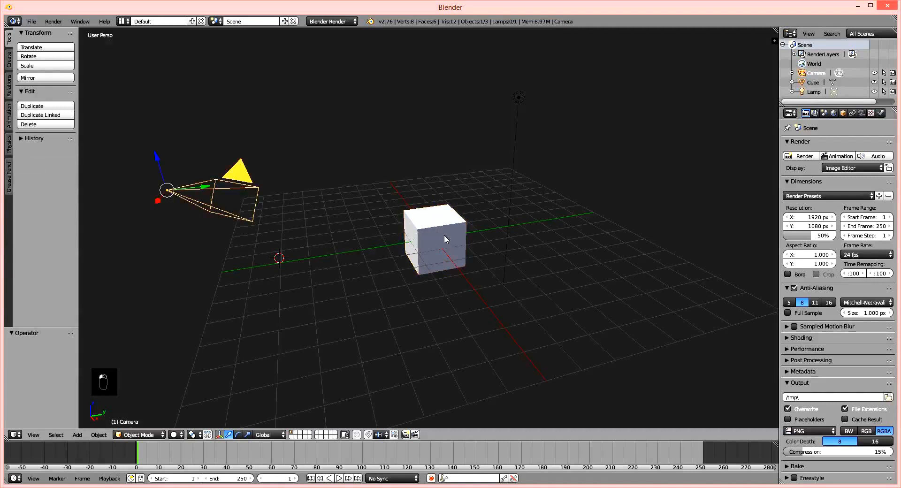
right_click(430, 238)
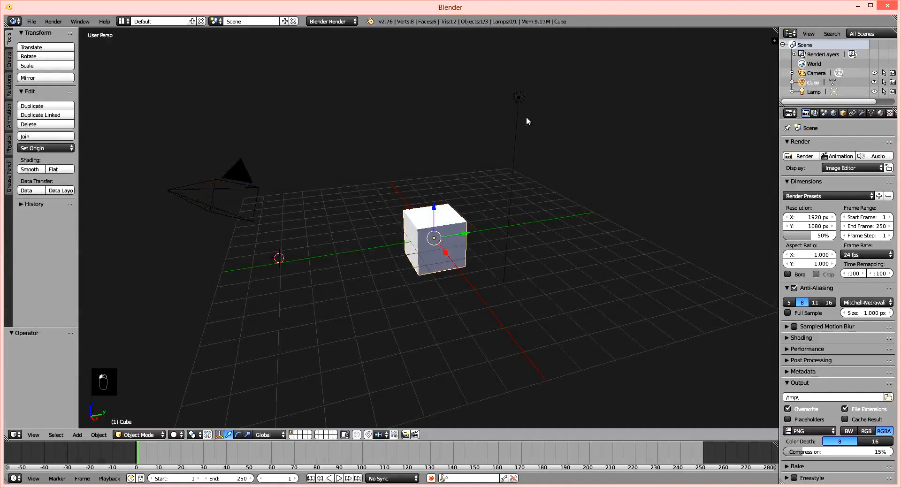
right_click(519, 98)
right_click(431, 233)
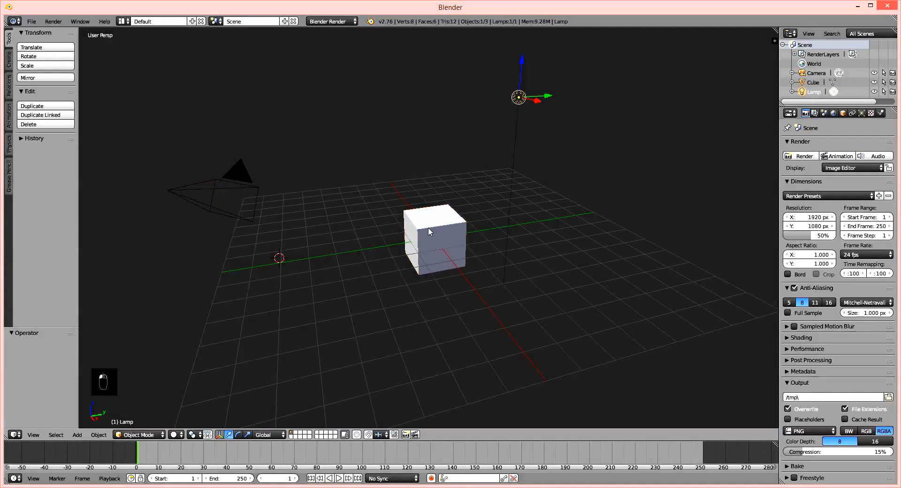
right_click(257, 189)
right_click(443, 230)
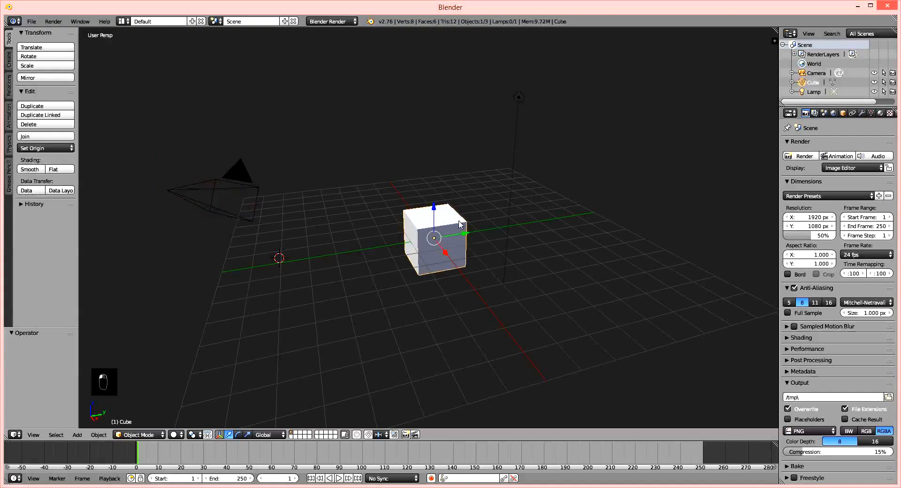
right_click(517, 97)
right_click(452, 242)
Toggle the selection of all objects in the scene off and on, finishing with everything deselected.
key("Escape")
key("Escape")
key("Escape")
key("Escape")
key("Escape")
key("Escape")
key("a")
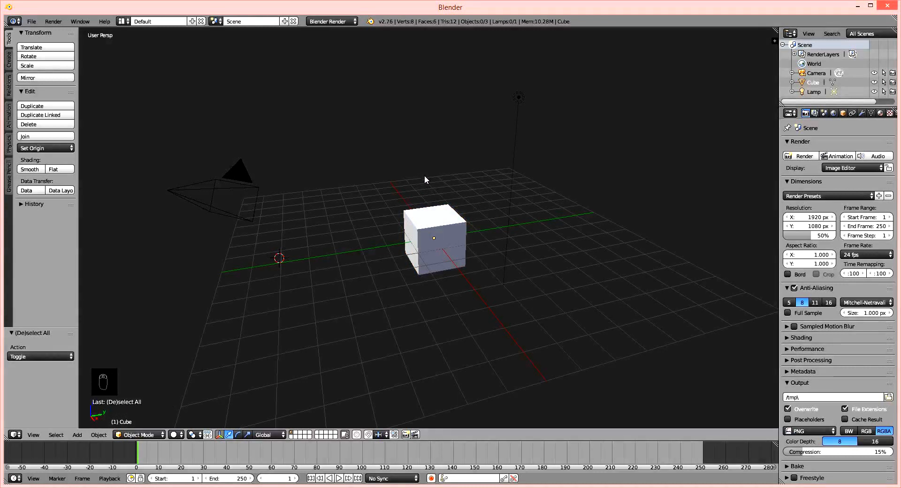
key("a")
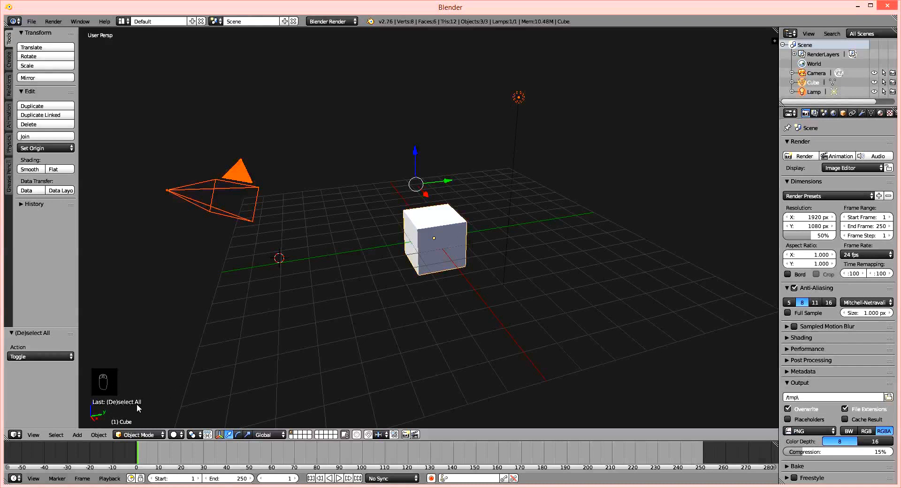
key("a")
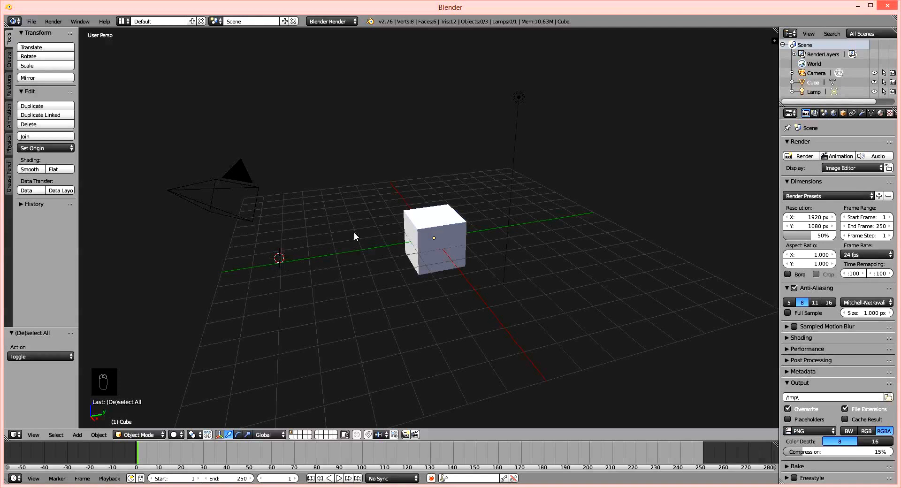
Set the 3D cursor's location to 0 on X, Y and Z, and hide the properties sidebar.
key("n")
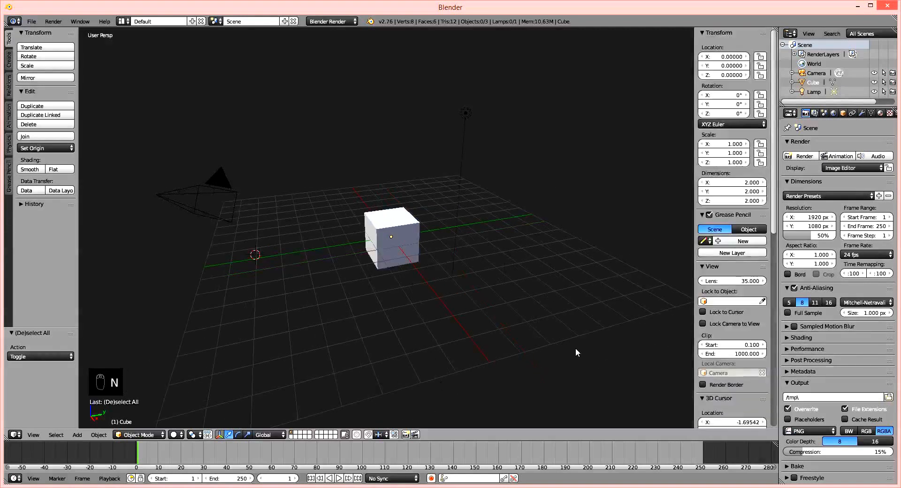
scroll(757, 348, "down", 4)
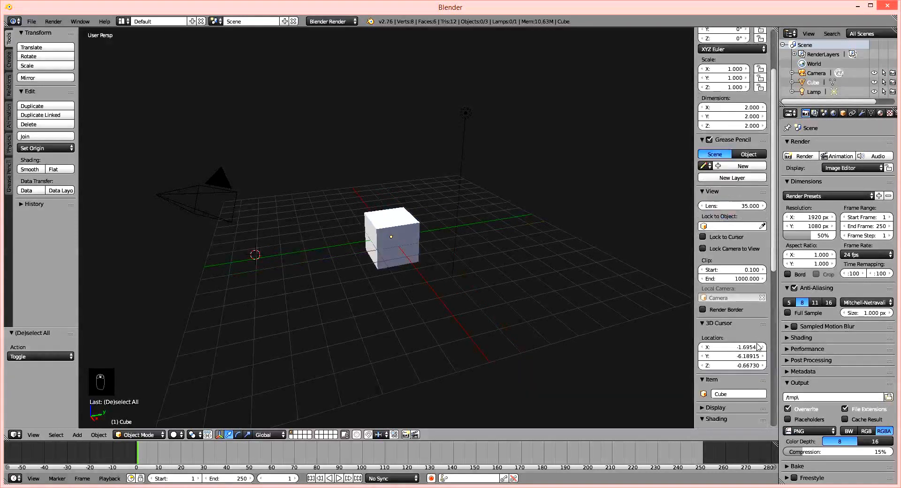
scroll(757, 348, "down", 3)
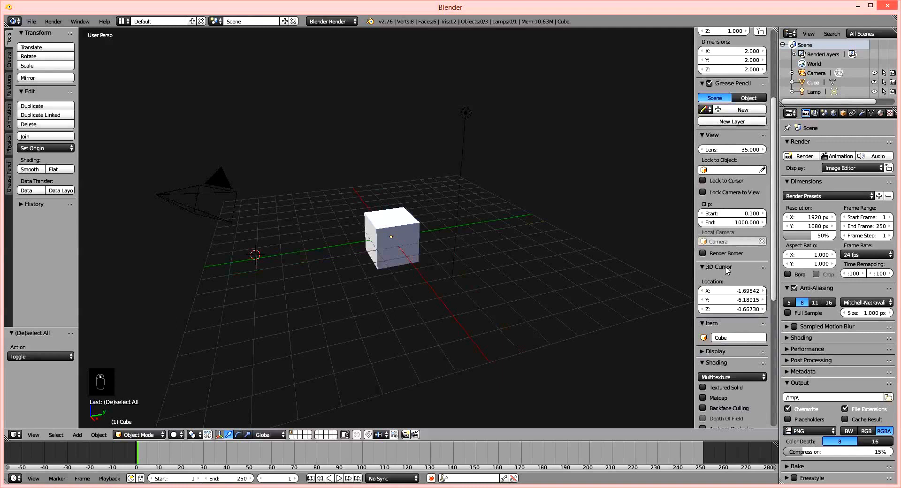
left_click(739, 292)
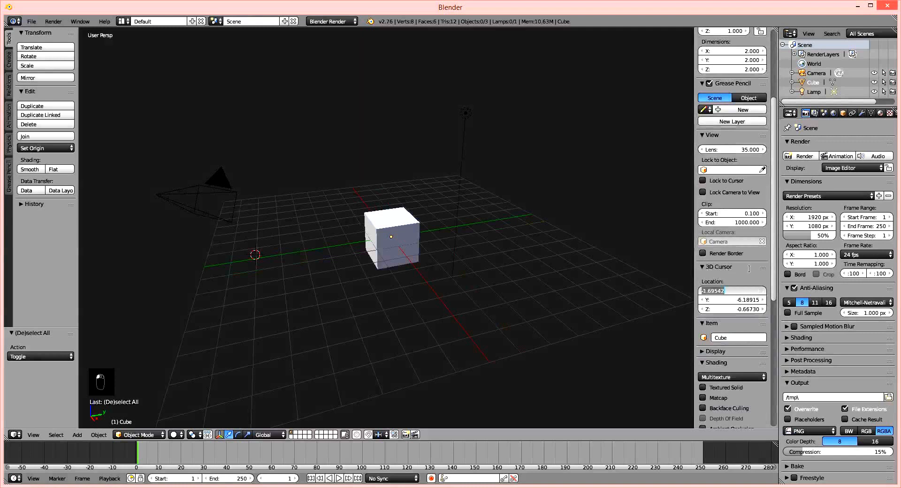
type("0")
key("Tab")
type("0")
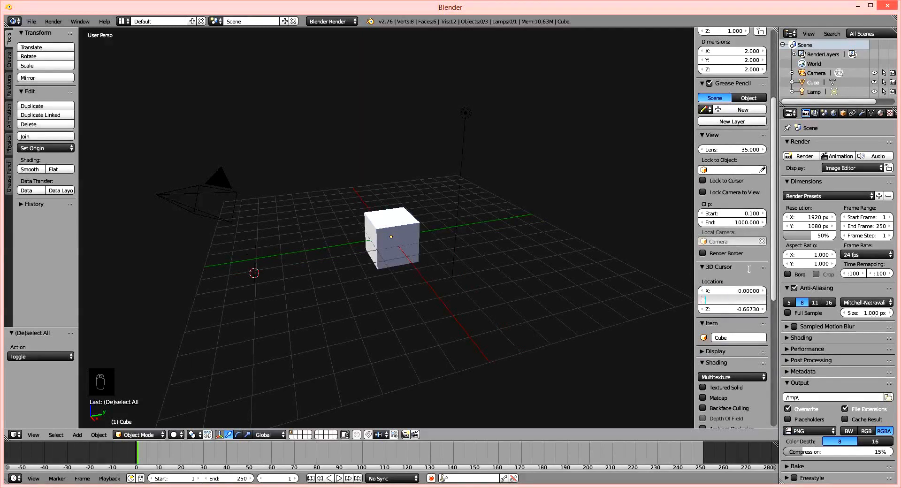
key("Tab")
type("0")
key("Return")
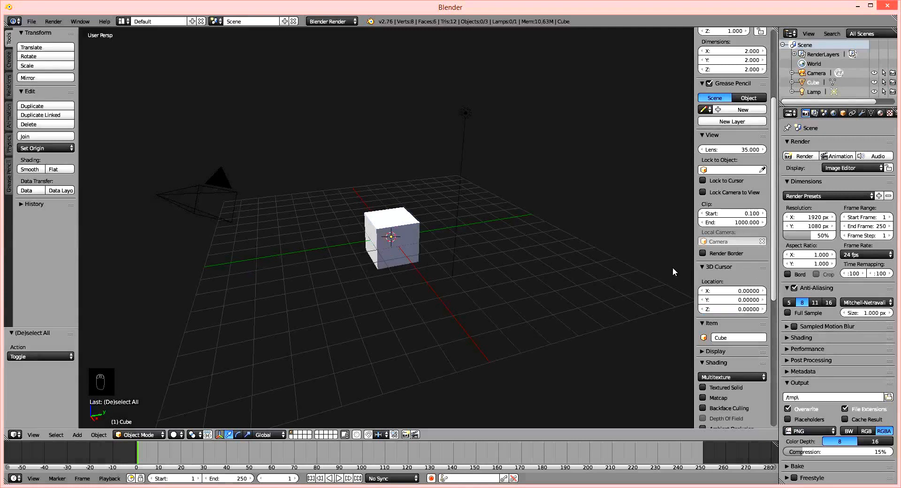
middle_click_drag(377, 204, 428, 210, "shift")
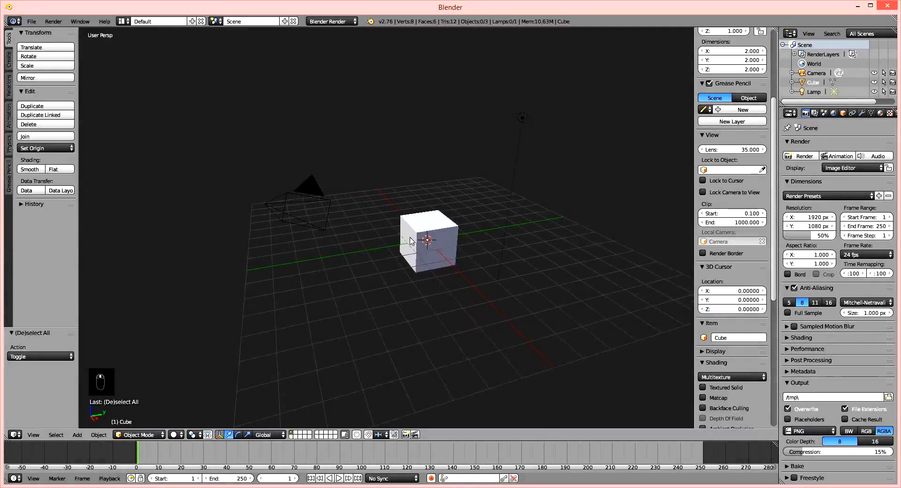
middle_click_drag(503, 240, 465, 222)
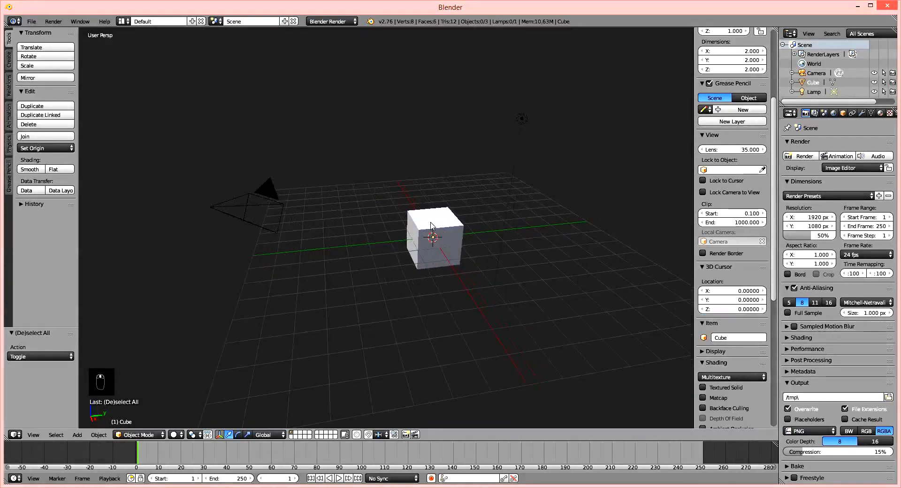
key("n")
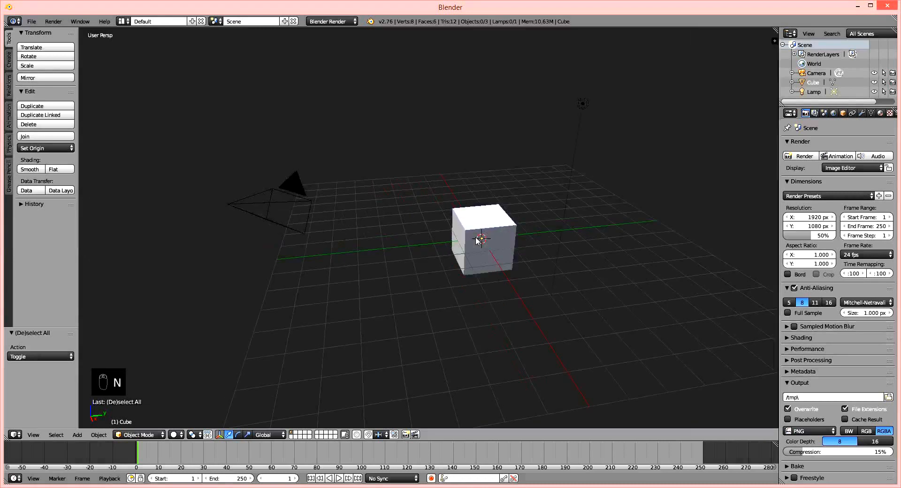
Select the camera and the lamp together and delete both from the scene.
middle_click_drag(505, 241, 479, 227)
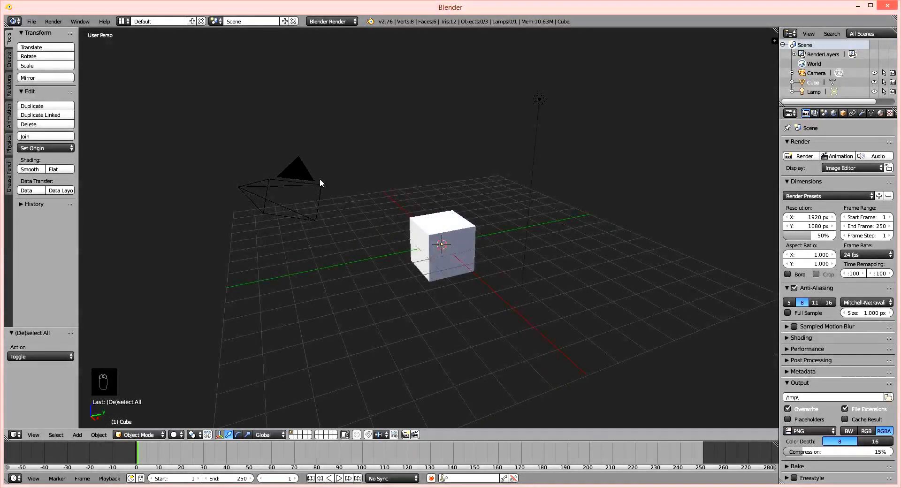
right_click(297, 189)
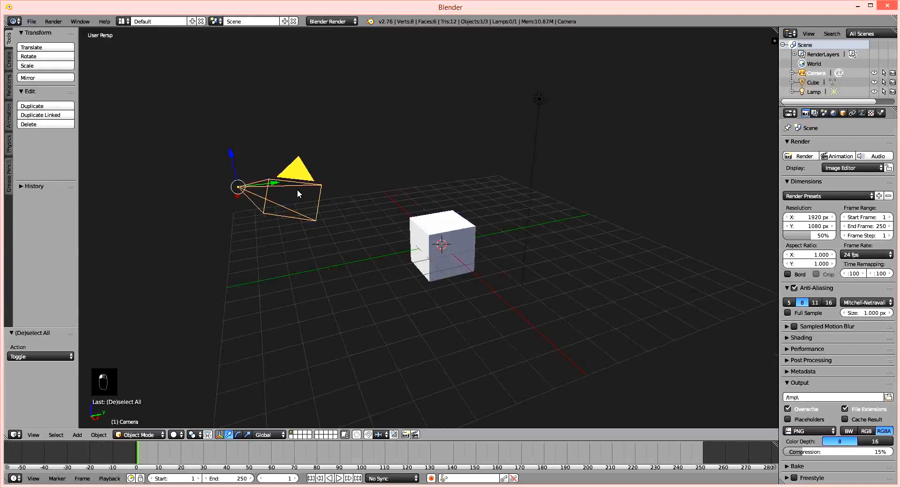
right_click(539, 99)
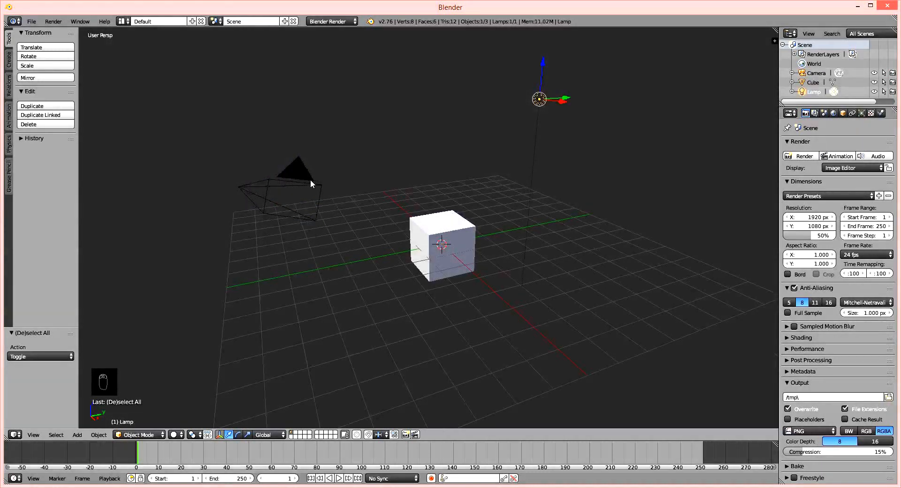
right_click(285, 186)
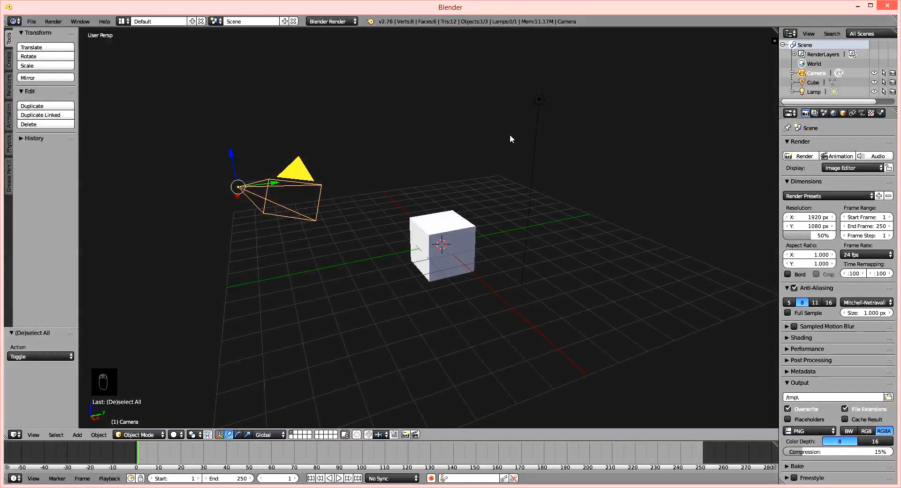
right_click(539, 99, "shift")
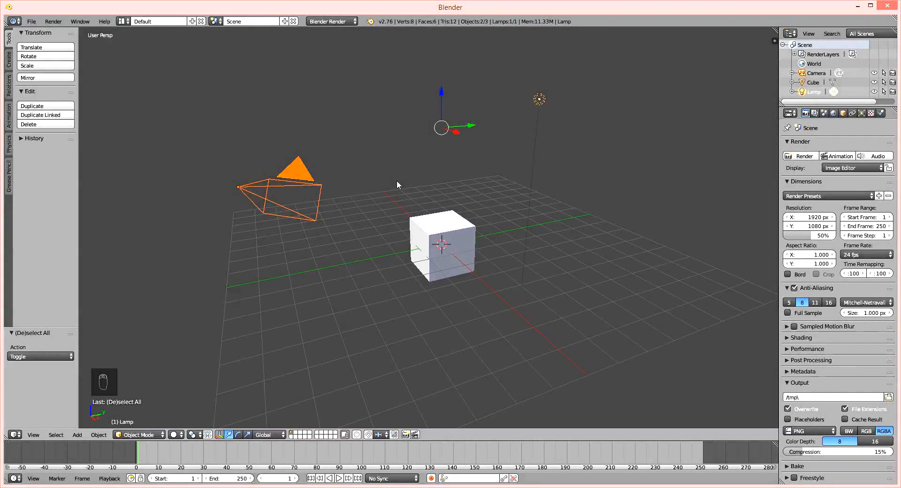
key("Delete")
key("Delete")
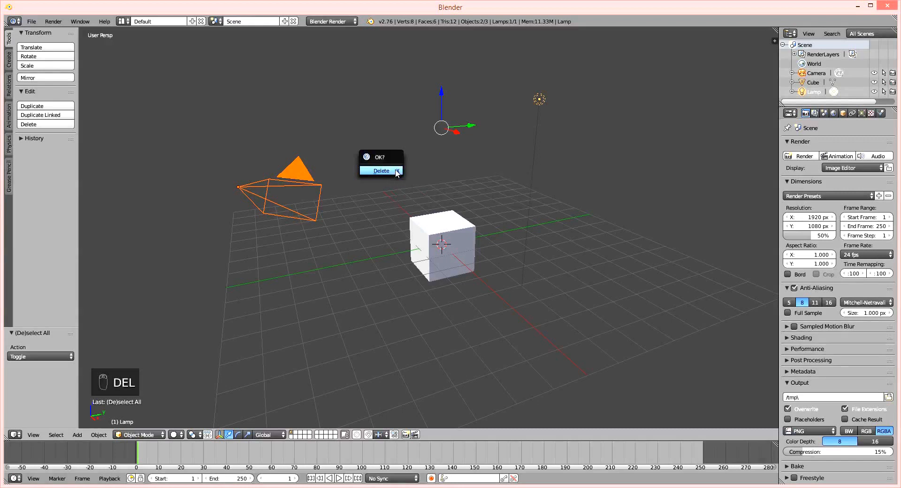
left_click(396, 172)
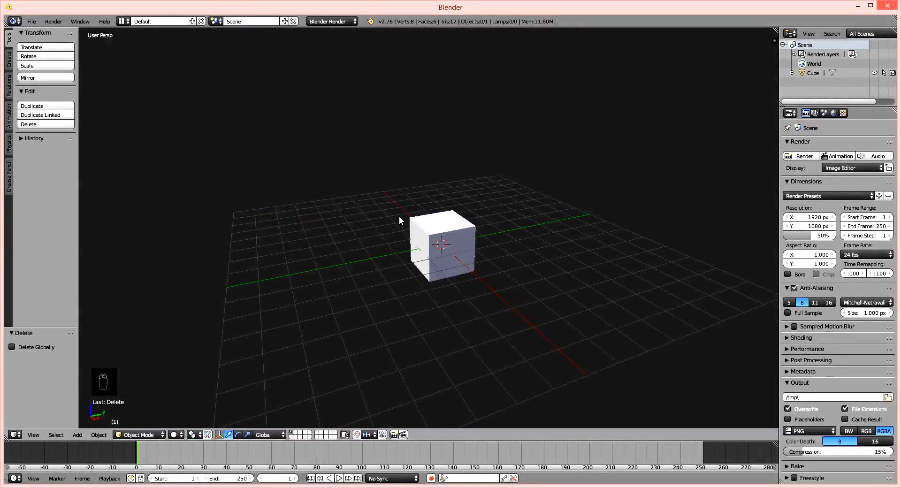
Select the cube and view it corner-on from slightly above.
right_click(454, 242)
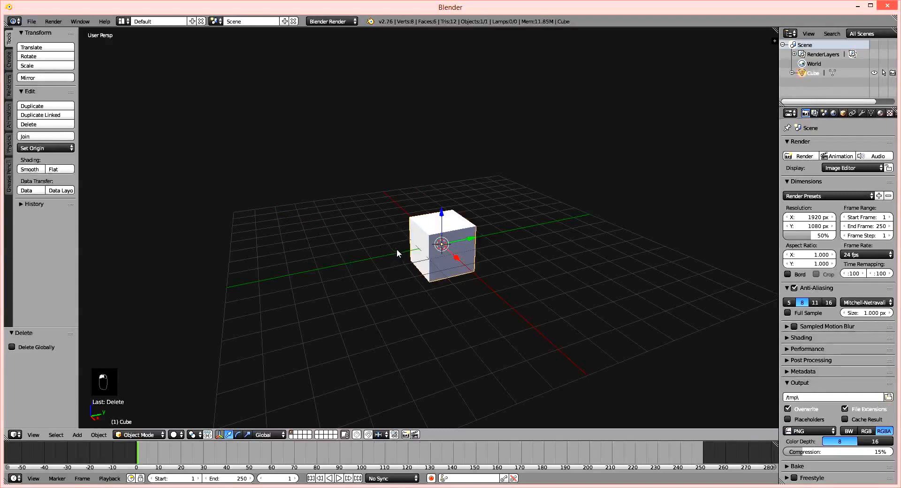
middle_click_drag(396, 248, 409, 244)
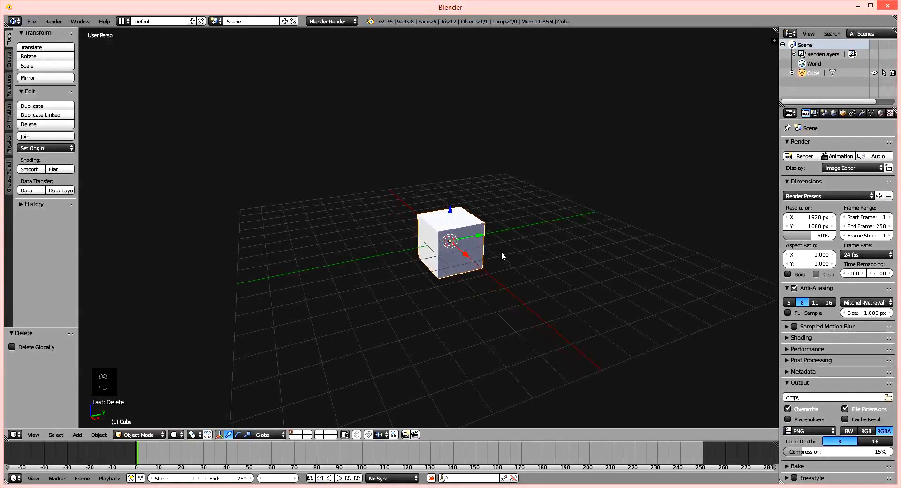
middle_click_drag(501, 251, 471, 242)
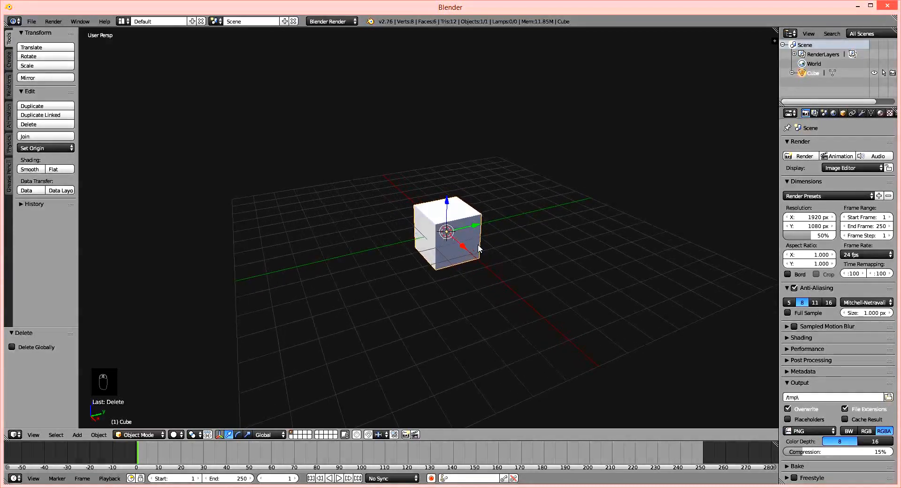
middle_click_drag(528, 246, 550, 230)
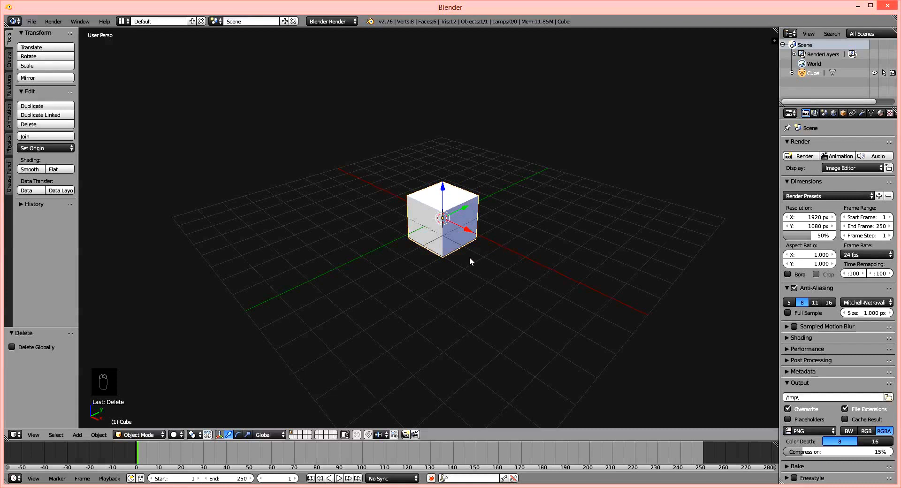
Try grabbing the cube and moving it freely and constrained to the X, Z and Y axes, leaving it at the origin.
key("g")
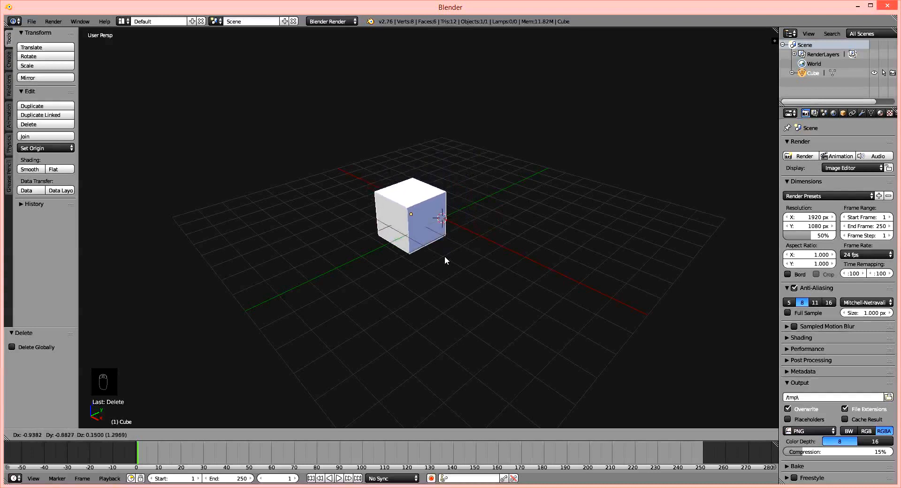
key("x")
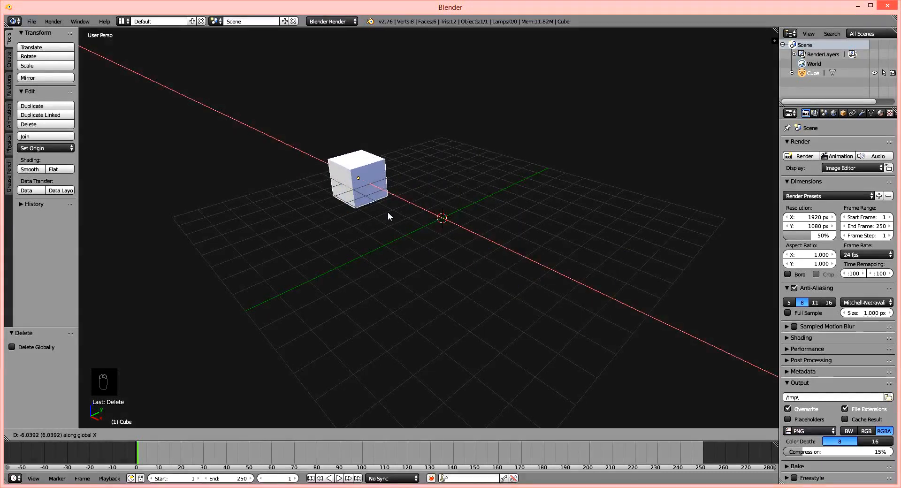
key("z")
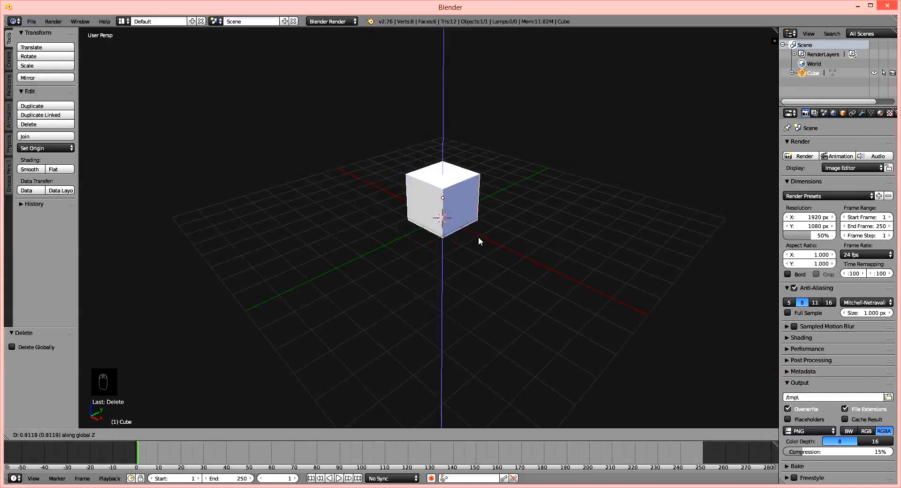
key("y")
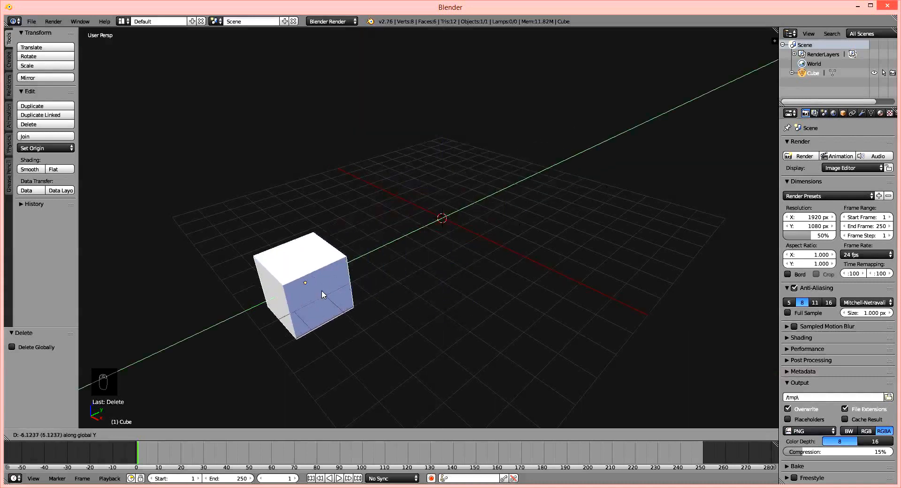
left_click(458, 251)
Deselect and reselect the cube, try moving it along the global Z axis and cancel the move.
key("a")
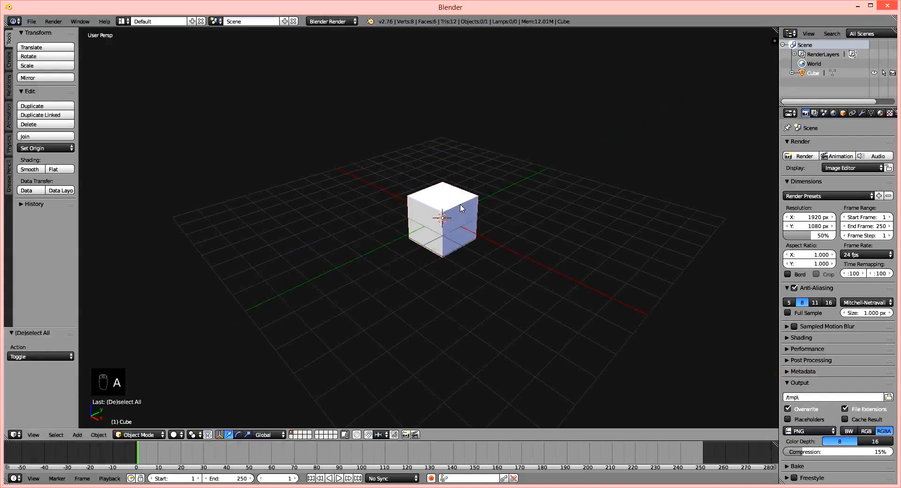
key("a")
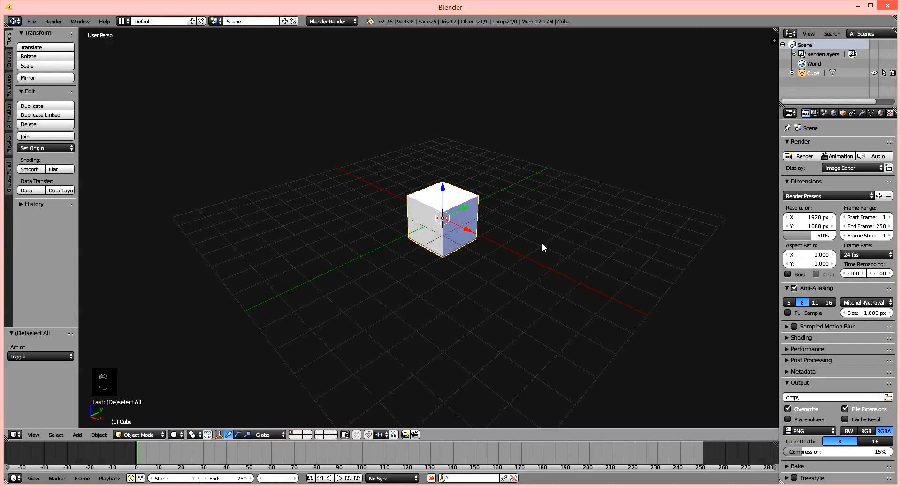
key("g")
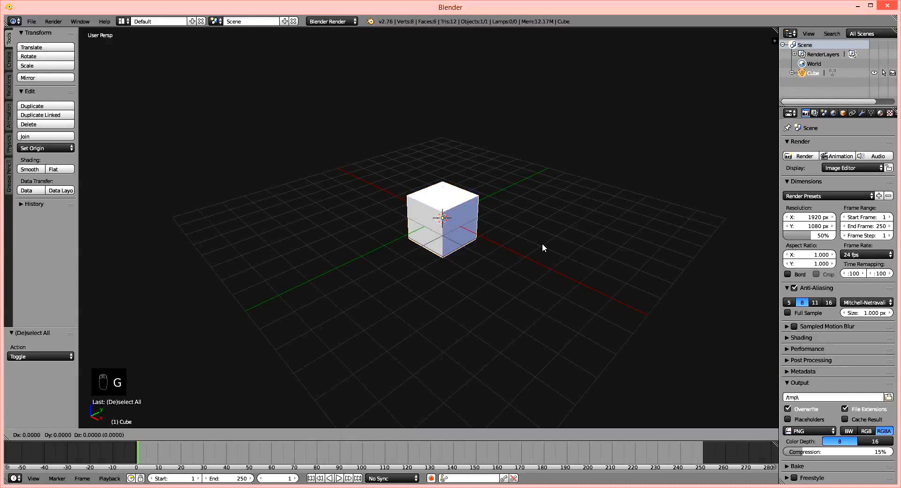
key("z")
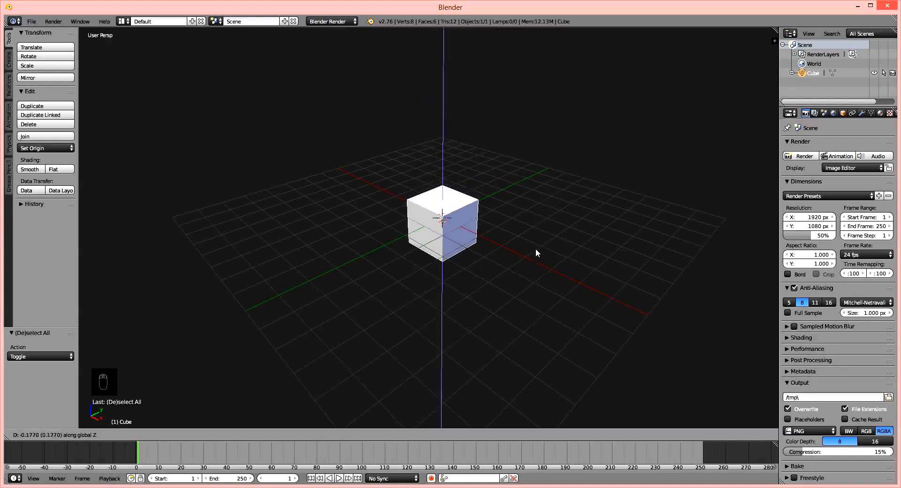
right_click(521, 214)
Toggle the cube's selection, try moving it along the Z, X and Y axes in one grab and cancel.
key("a")
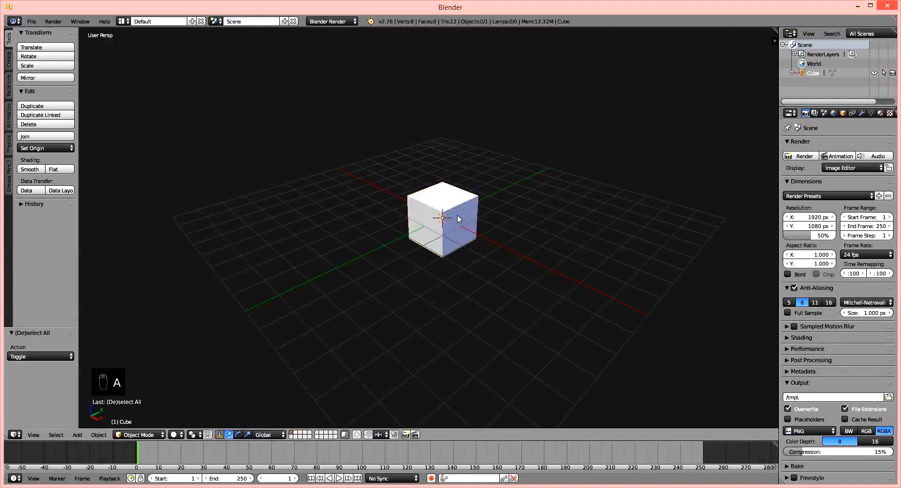
key("g")
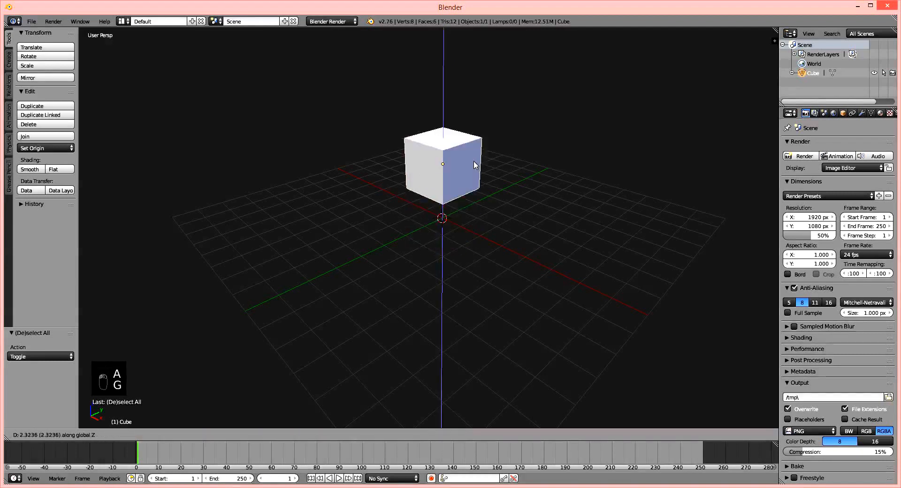
key("x")
key("y")
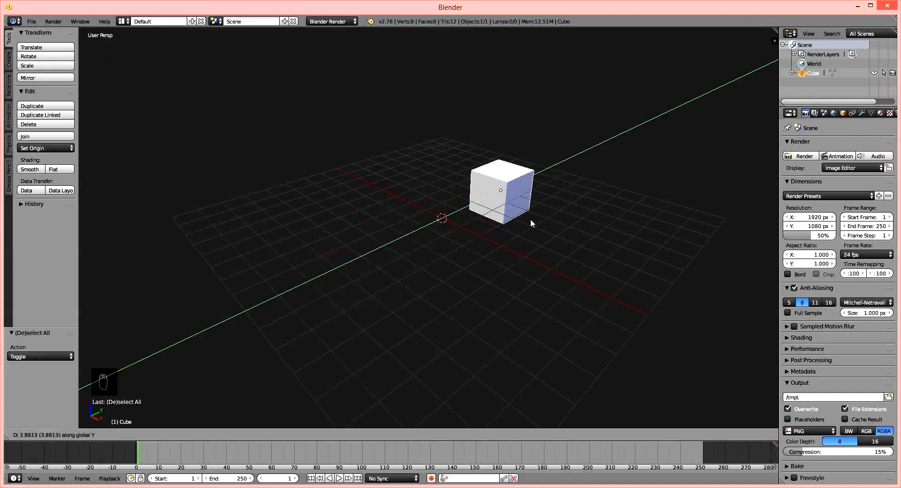
key("Escape")
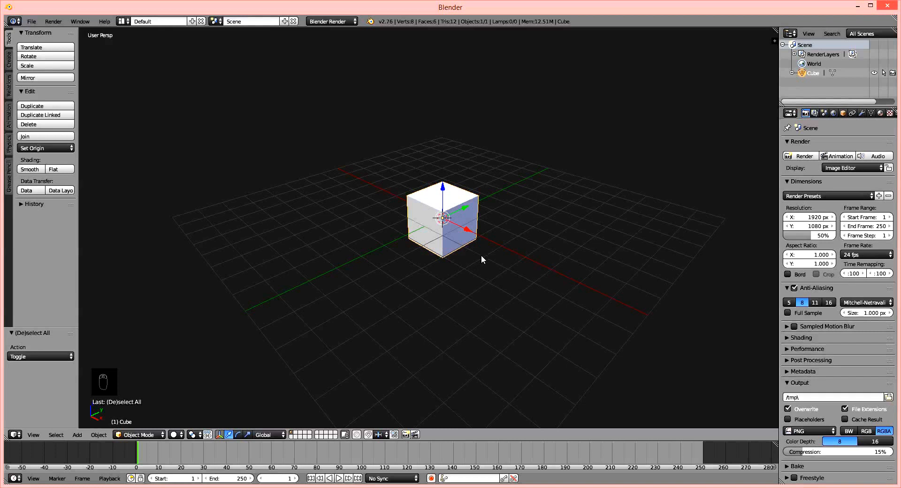
Try rotating the cube freely and about the global X, Y and Z axes in one rotation, and cancel it.
key("r")
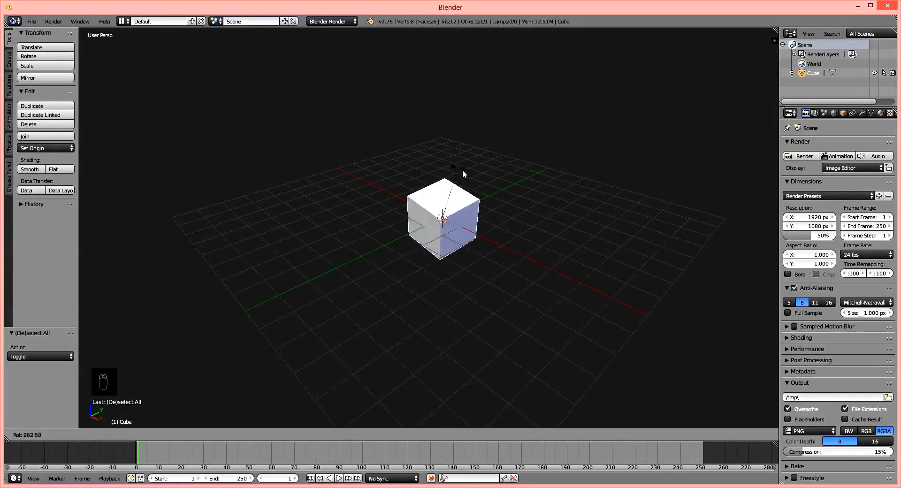
key("x")
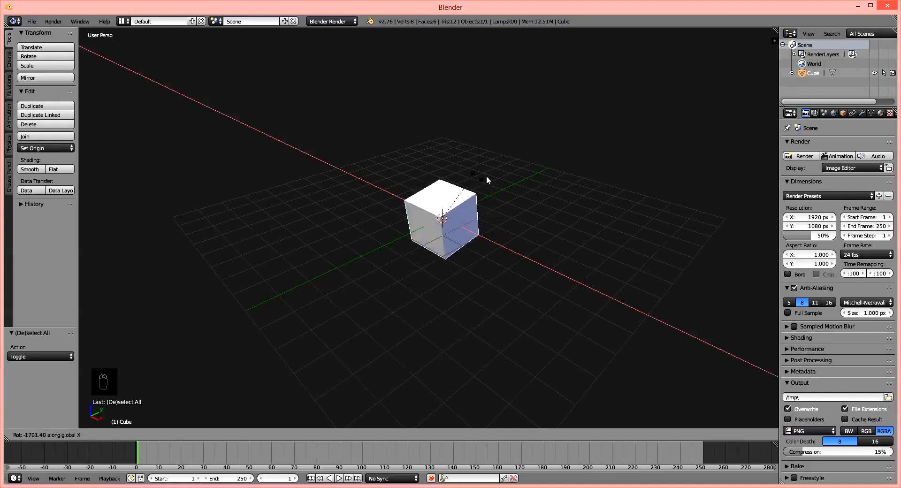
key("y")
key("z")
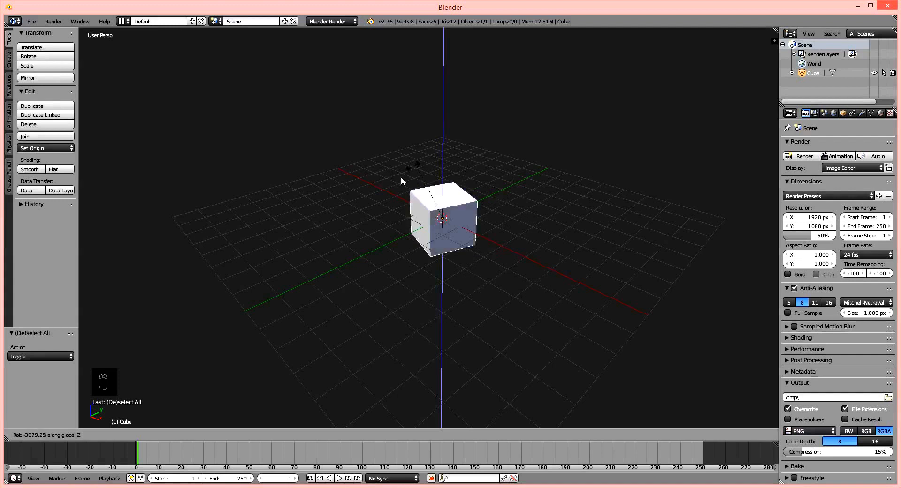
key("Escape")
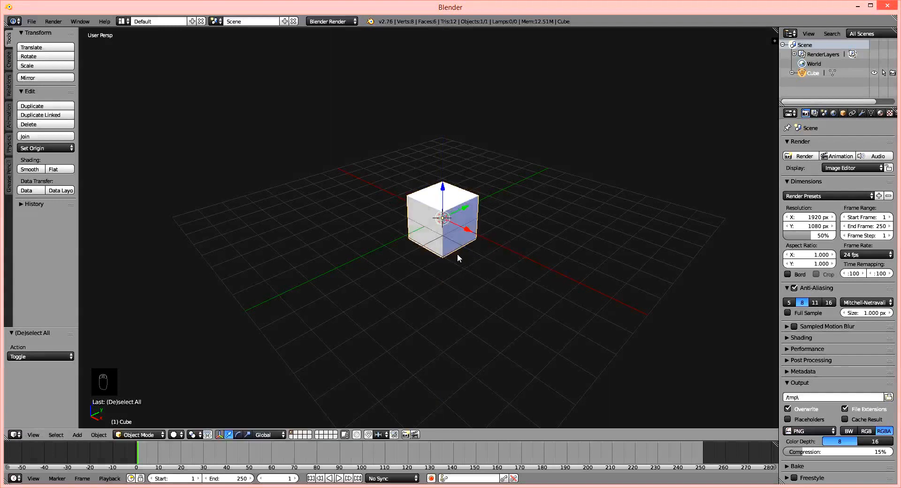
Try moving the cube along the global X axis, freely and by exactly 2 units, cancelling each move.
key("g")
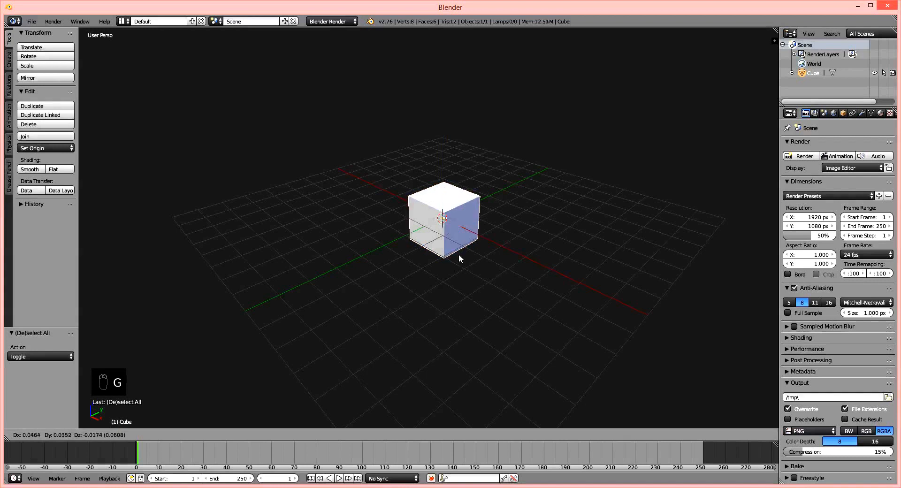
key("x")
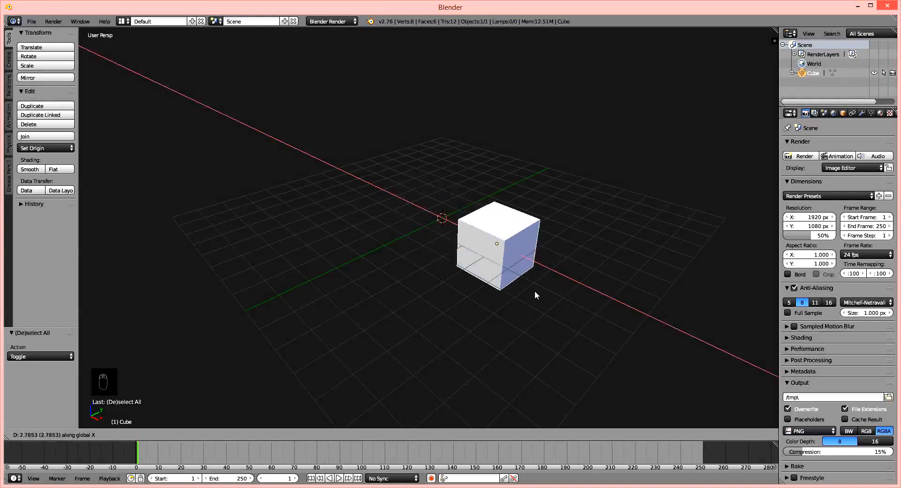
left_click(463, 260)
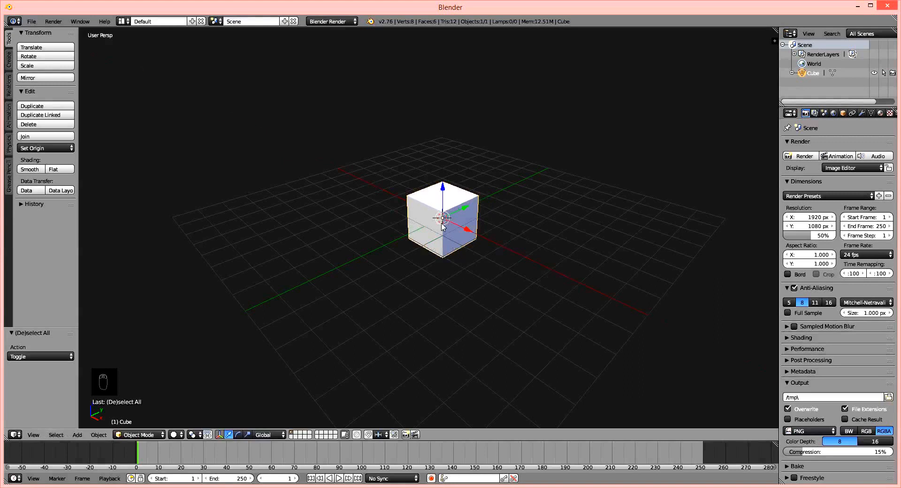
key("g")
type("x")
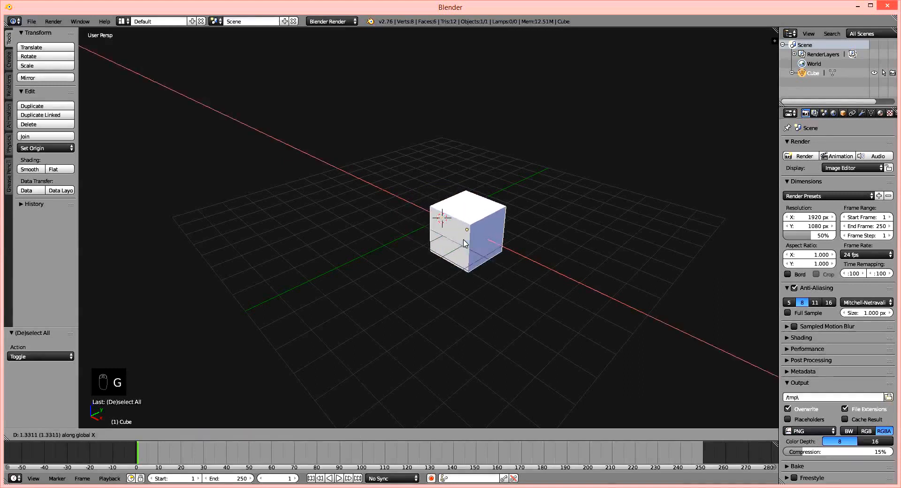
type("2")
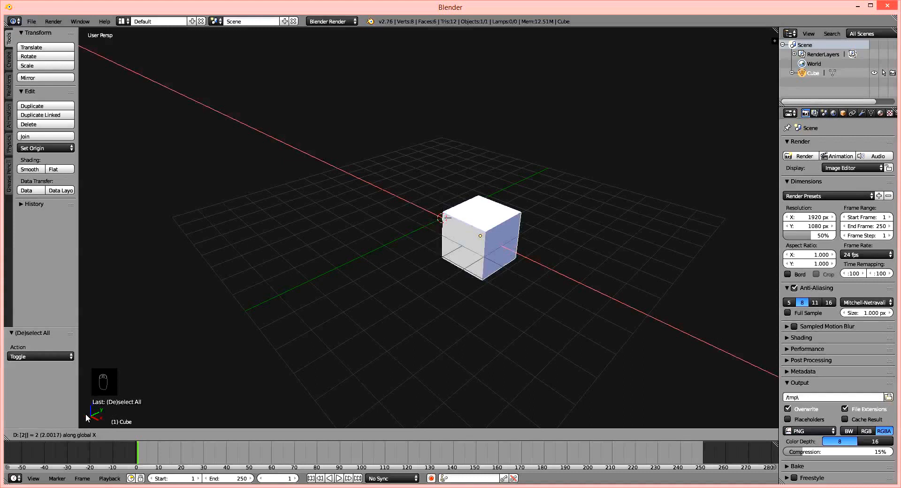
key("Escape")
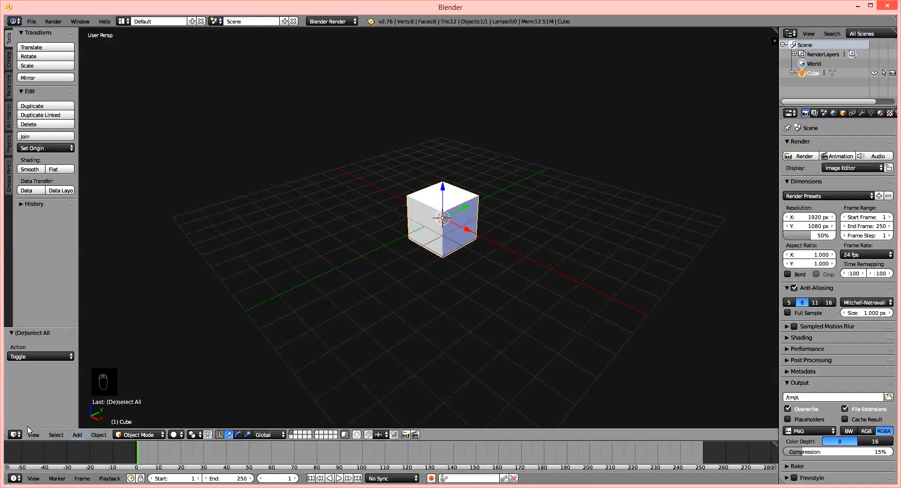
Try X-axis move distances of 2, 3 and 10 units on the cube within one grab, and cancel the move.
key("g")
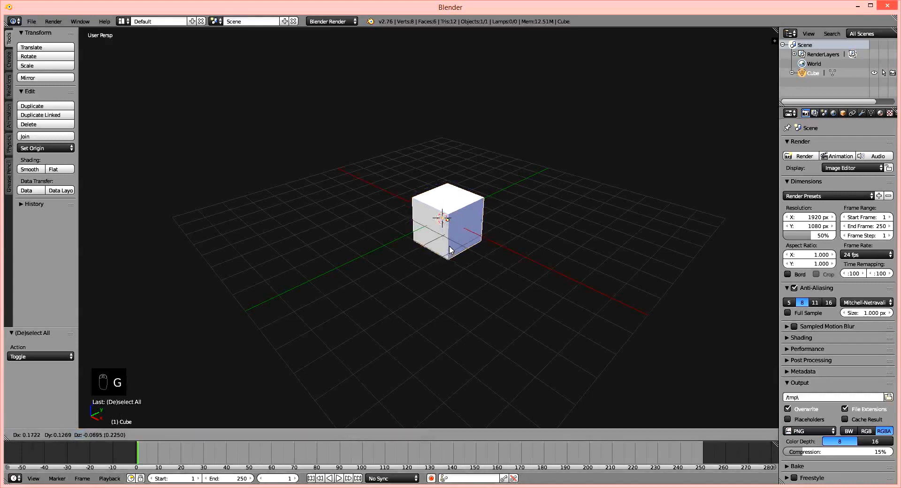
type("x")
type("2")
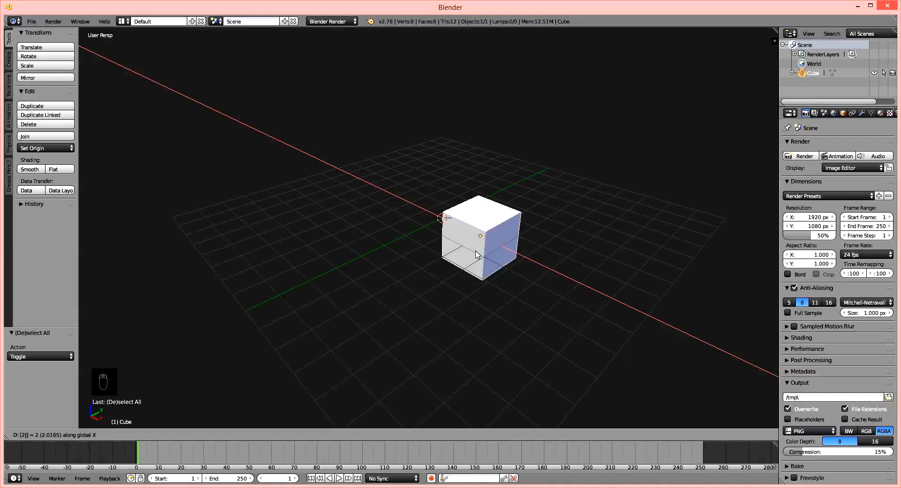
key("BackSpace")
type("3")
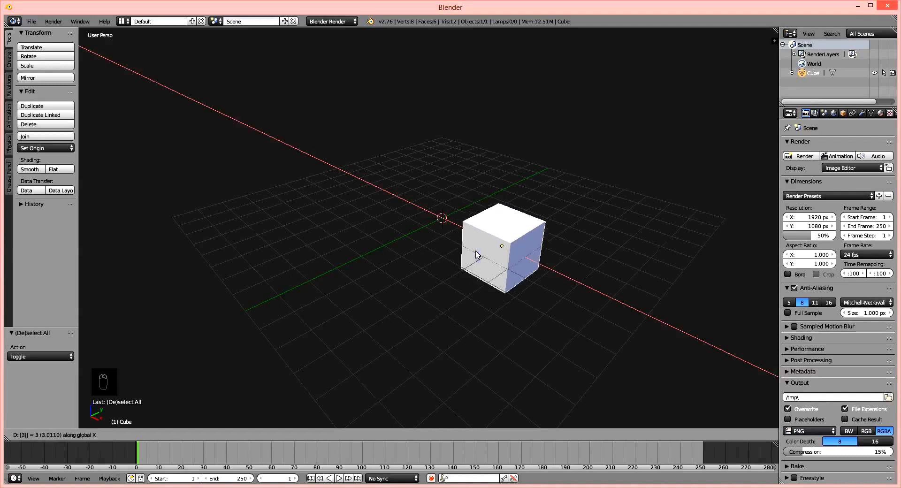
key("BackSpace")
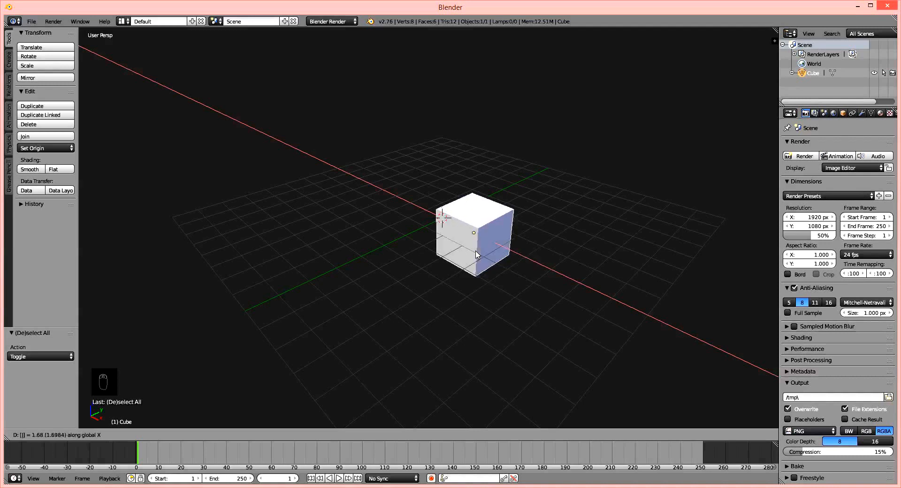
type("10")
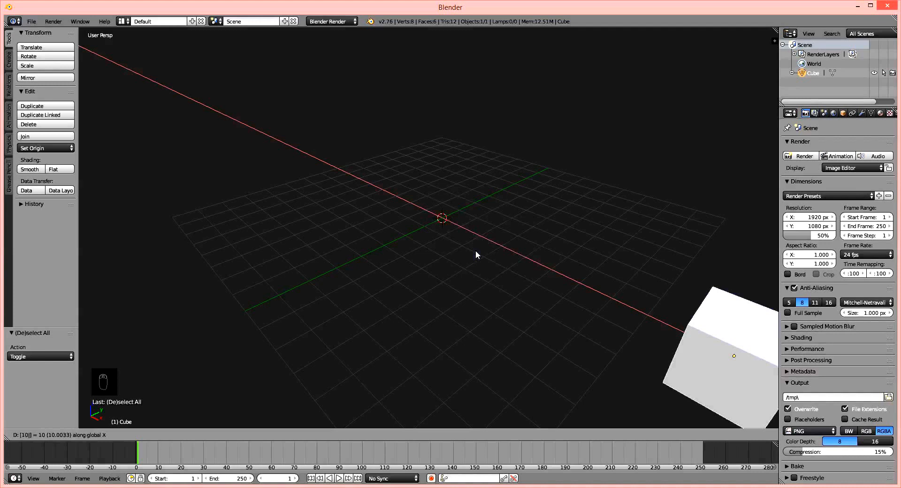
key("BackSpace")
key("BackSpace")
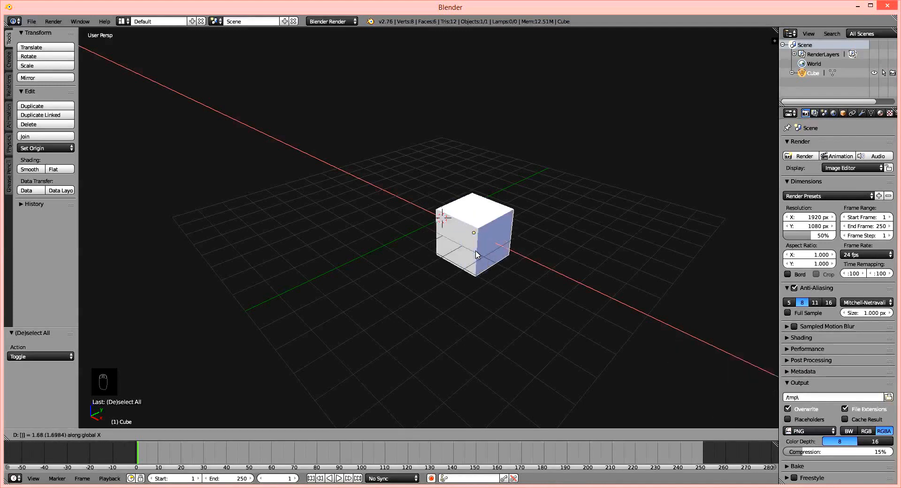
key("Escape")
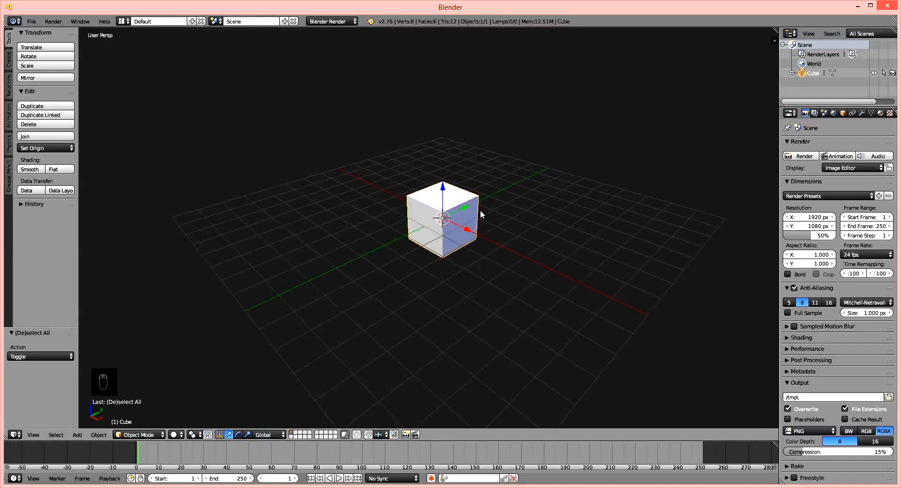
Rotate the cube 45° about the global Z axis and undo the rotation.
key("r")
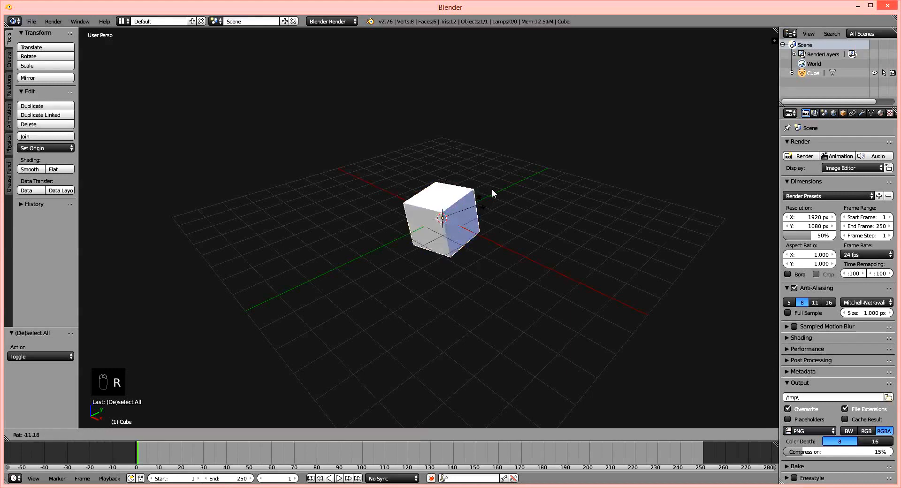
key("z")
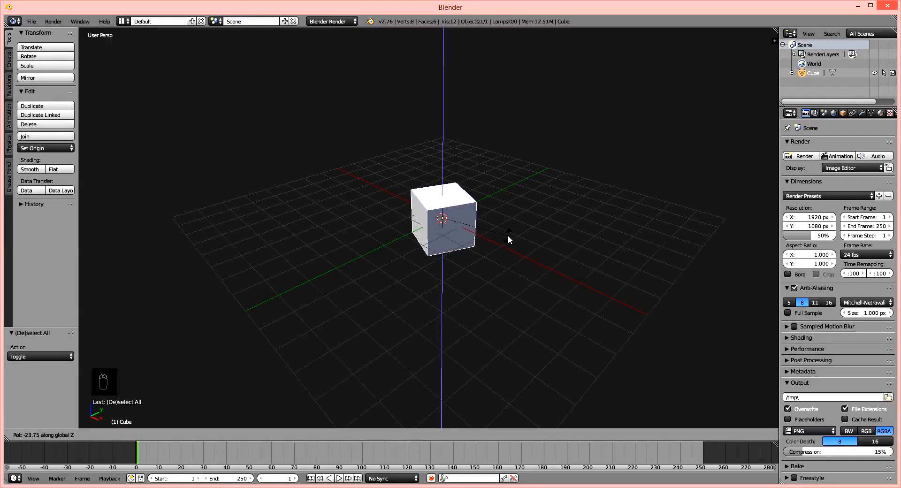
type("45")
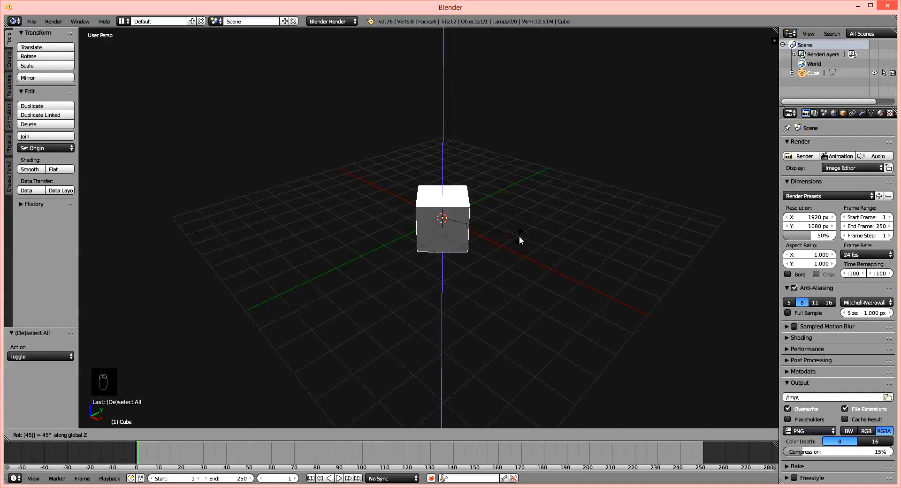
key("Return")
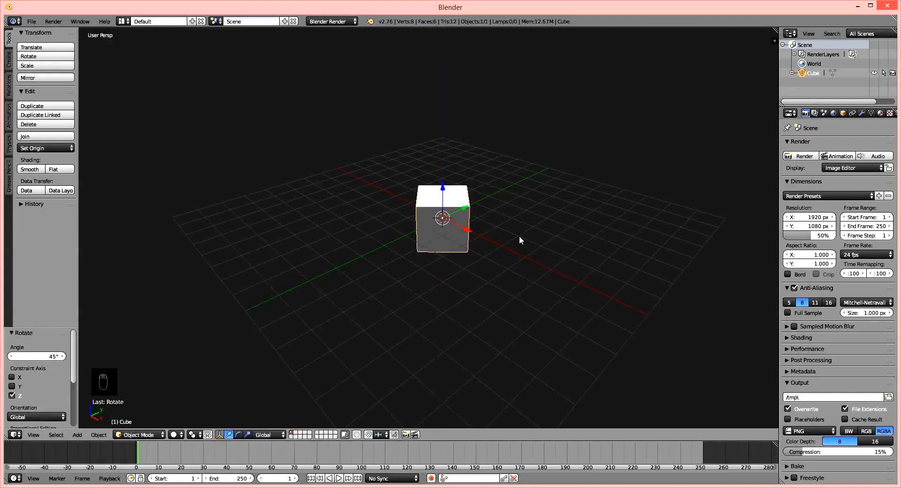
middle_click_drag(475, 246, 449, 252)
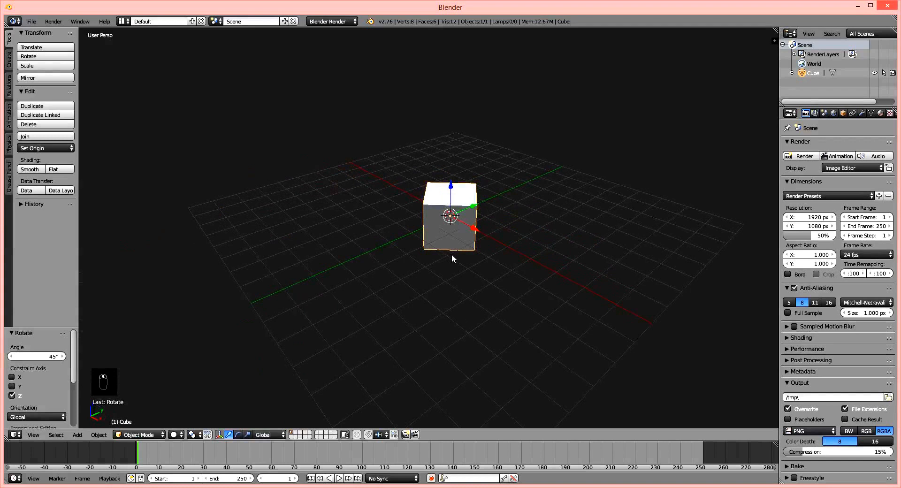
key("ctrl+z")
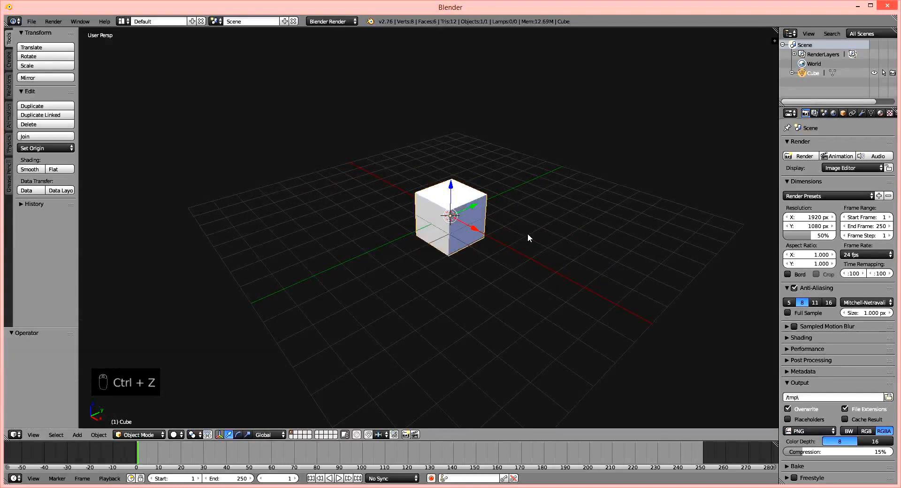
Try scaling the cube uniformly by a factor of 2 and of 3, and cancel the scaling.
middle_click_drag(529, 236, 536, 280)
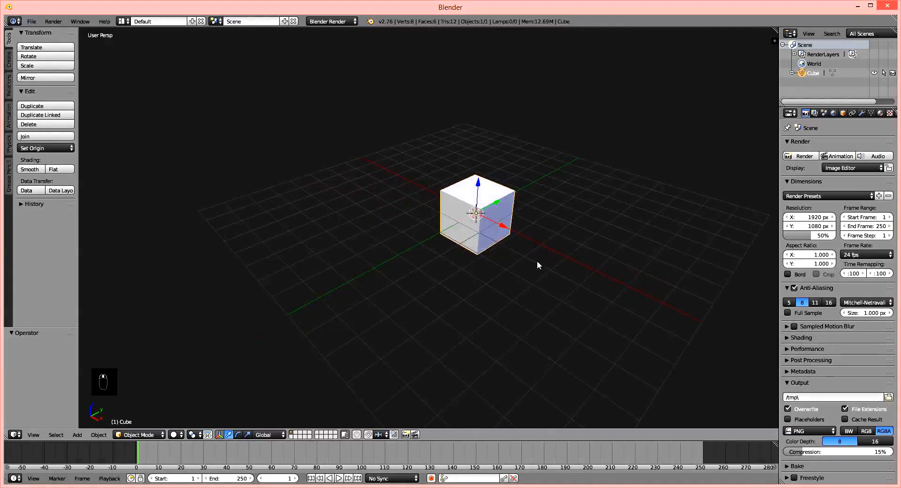
key("s")
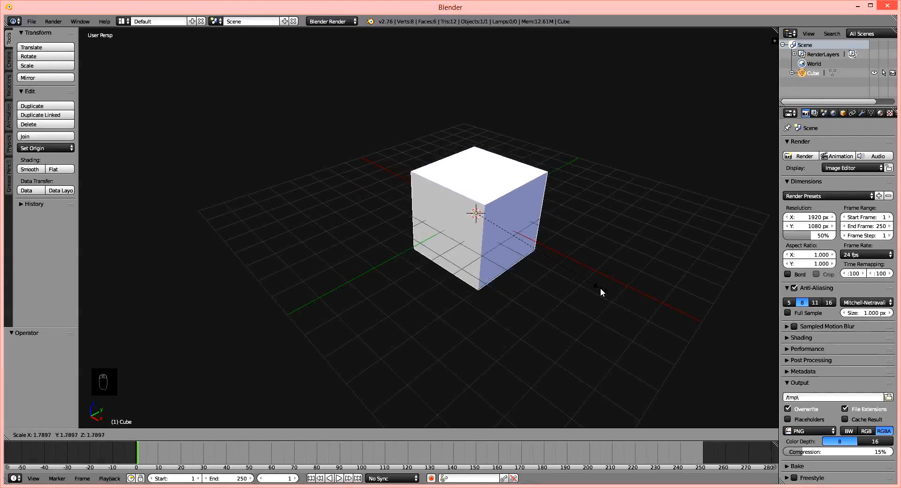
type("2")
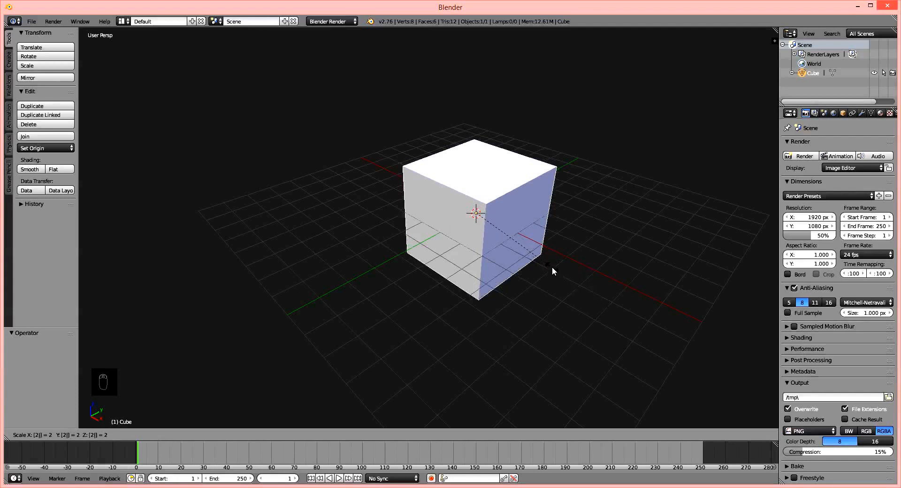
key("BackSpace")
type("3")
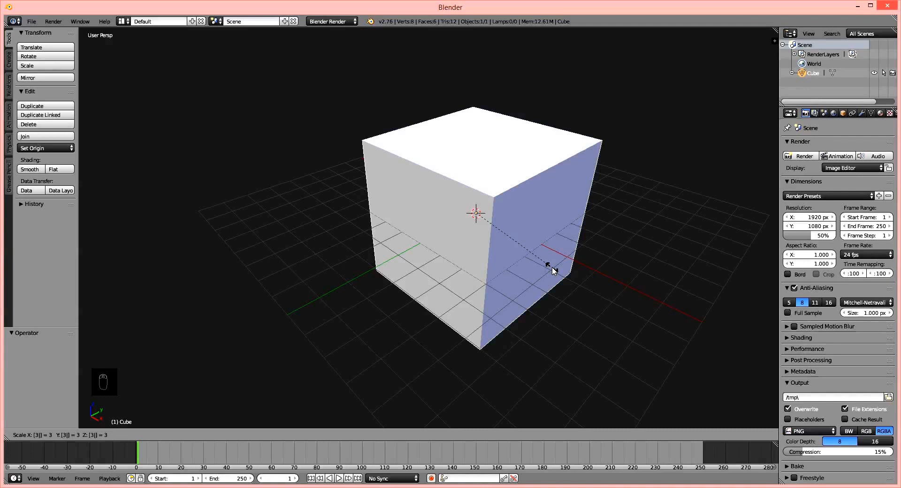
key("Escape")
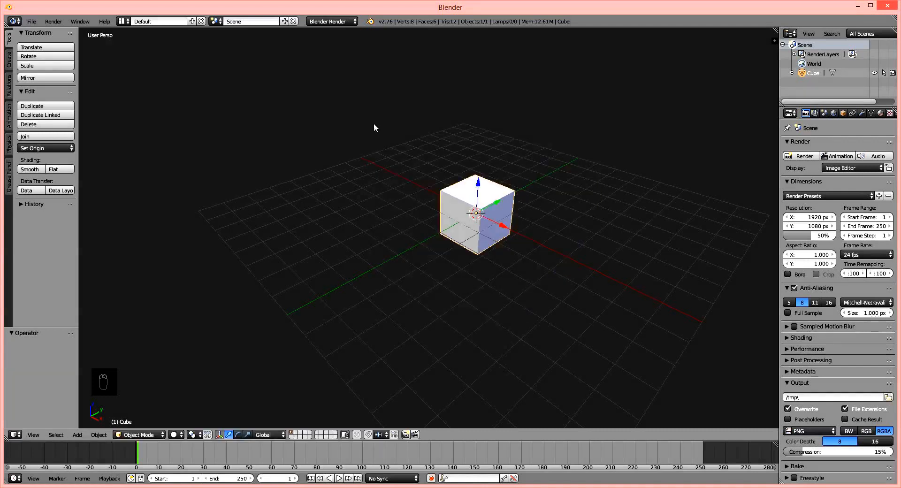
Try moving the cube freely with the Translate command and its shortcut equivalent, cancelling every move.
middle_click_drag(543, 210, 480, 237)
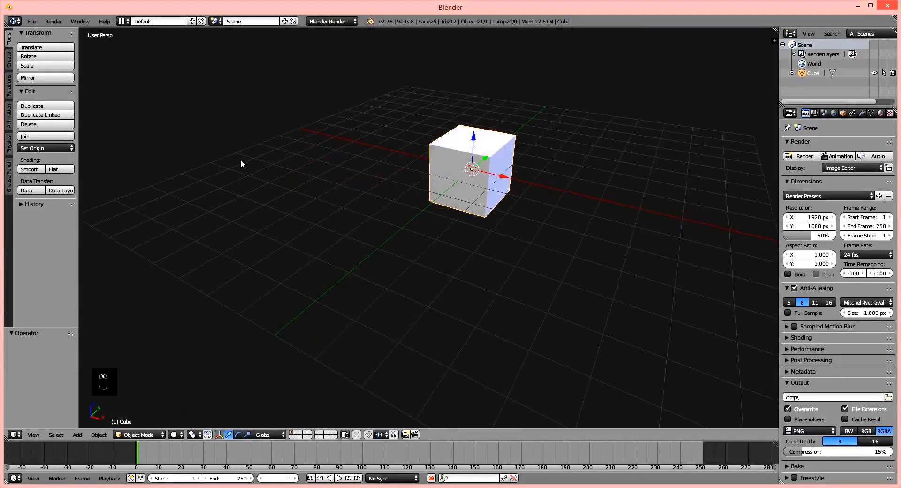
middle_click_drag(510, 201, 490, 220)
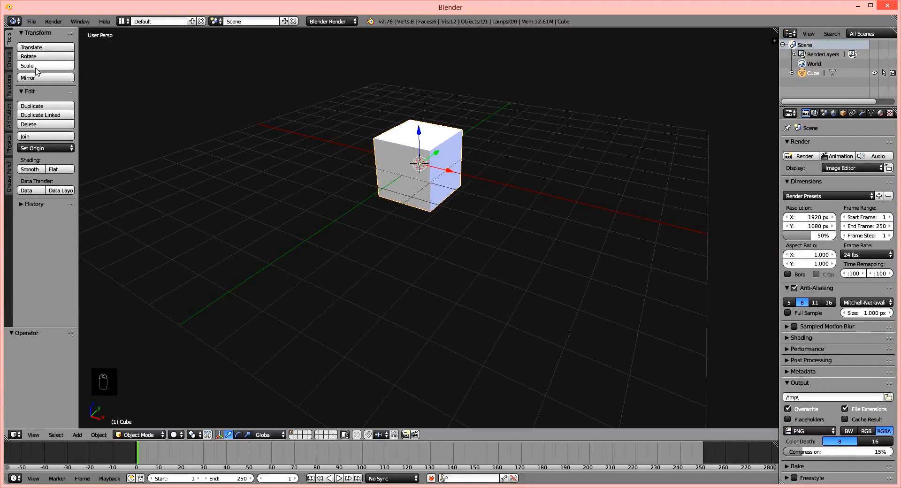
left_click(36, 49)
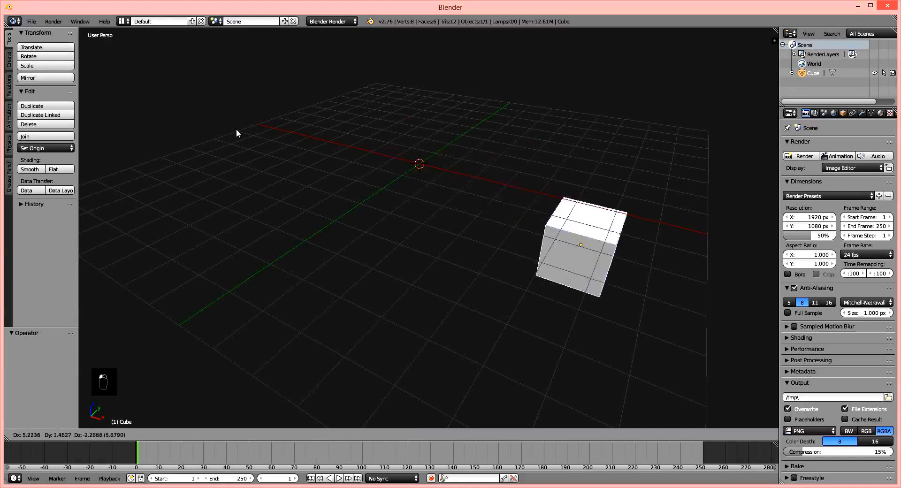
right_click(51, 55)
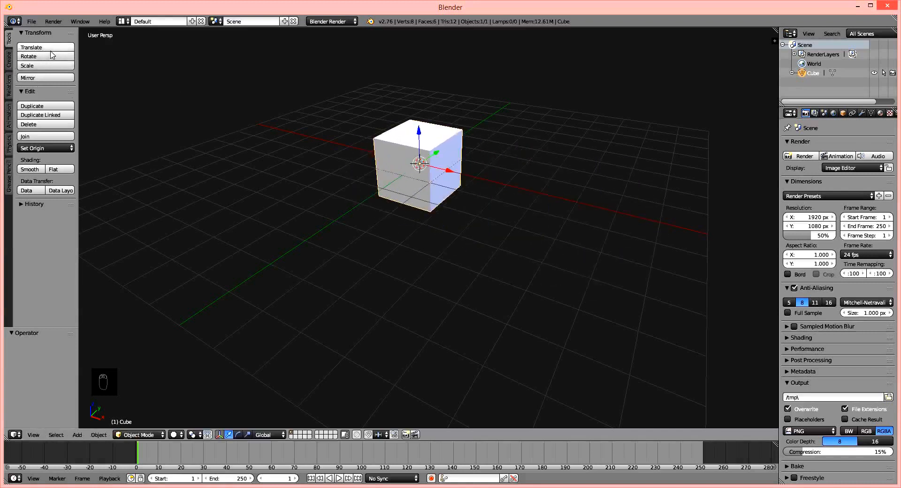
key("g")
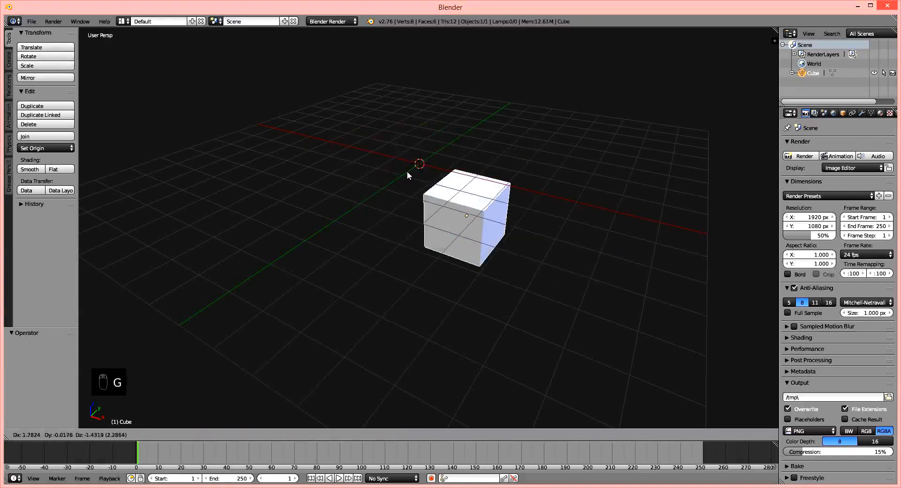
right_click(328, 124)
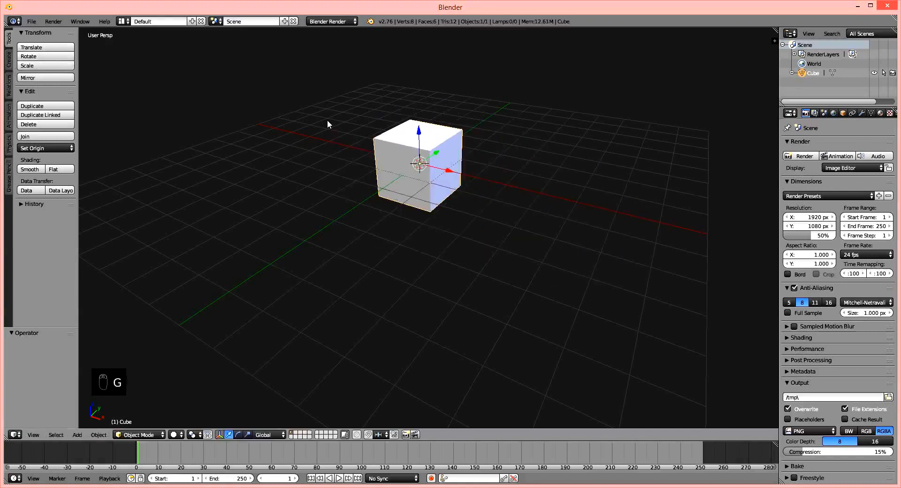
left_click(47, 51)
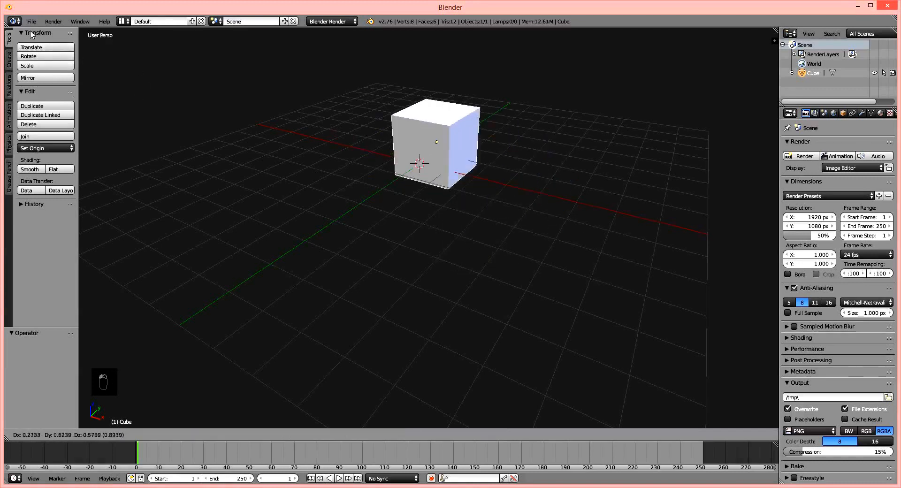
right_click(83, 61)
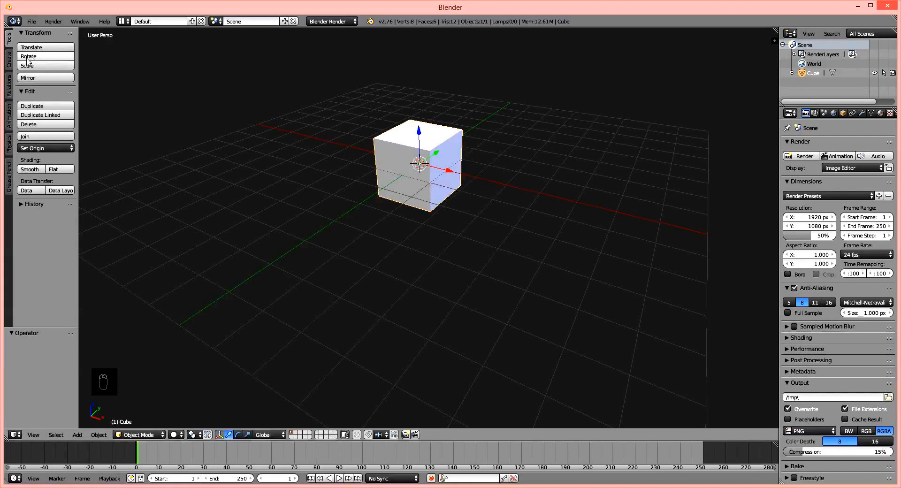
Duplicate the cube in place and delete the duplicate.
left_click(42, 107)
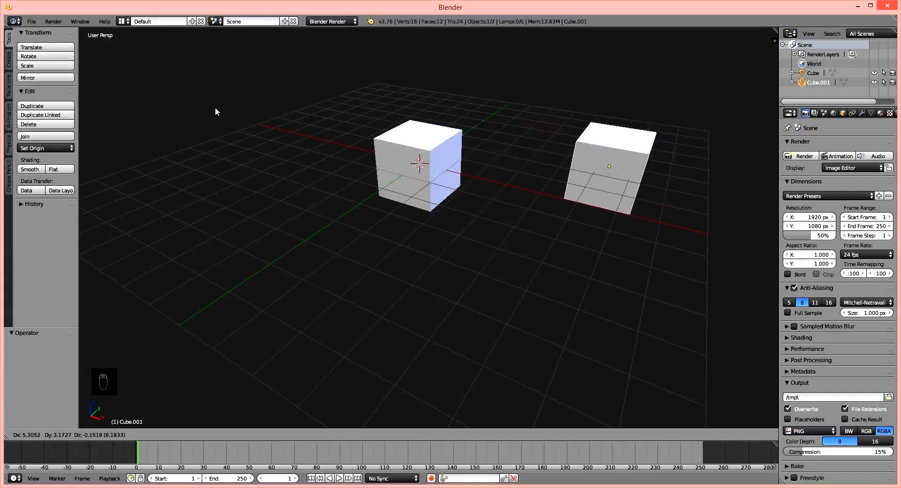
right_click(179, 117)
key("Delete")
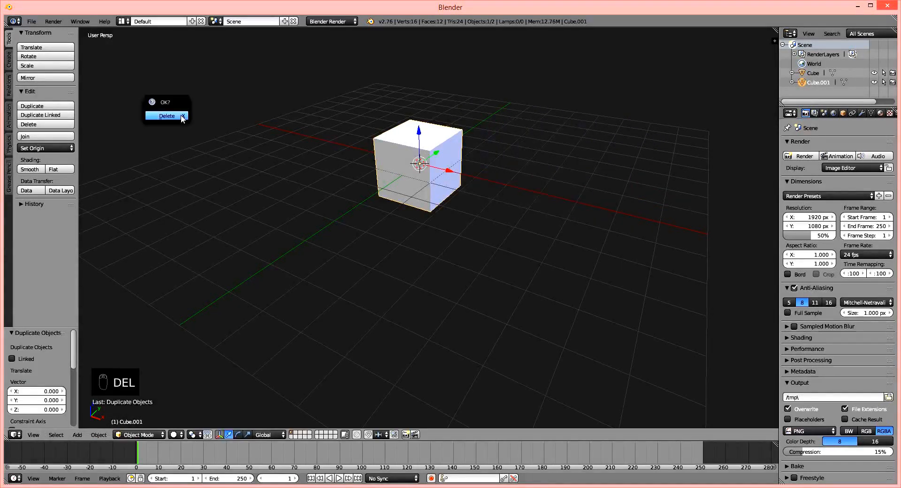
left_click(181, 120)
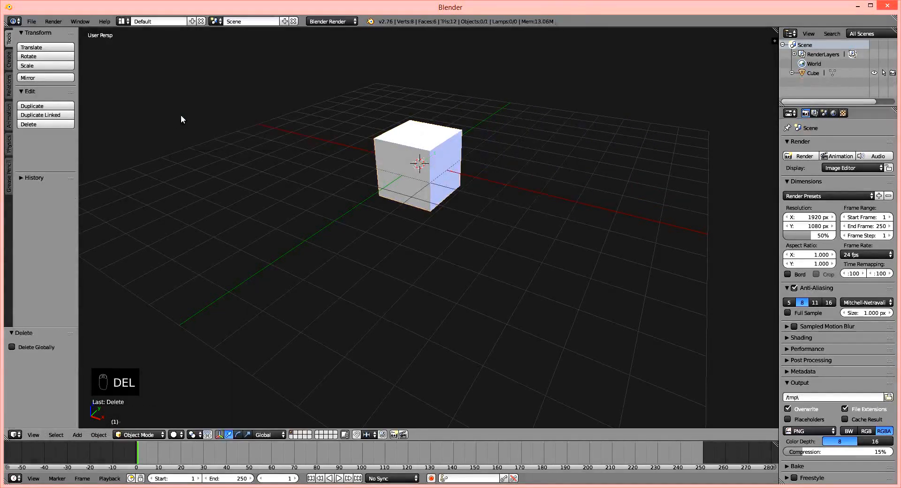
Duplicate the original cube again, keep the copy at the same location and reselect only the copy.
right_click(424, 163)
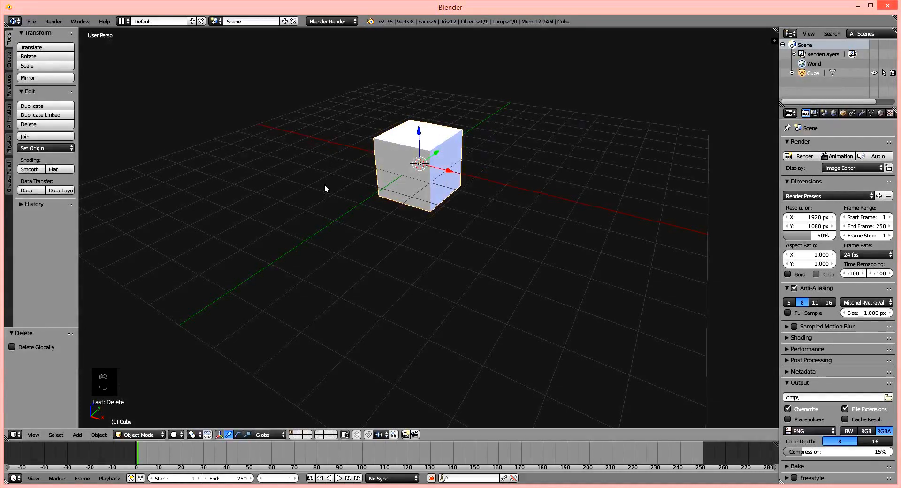
middle_click_drag(477, 224, 451, 203)
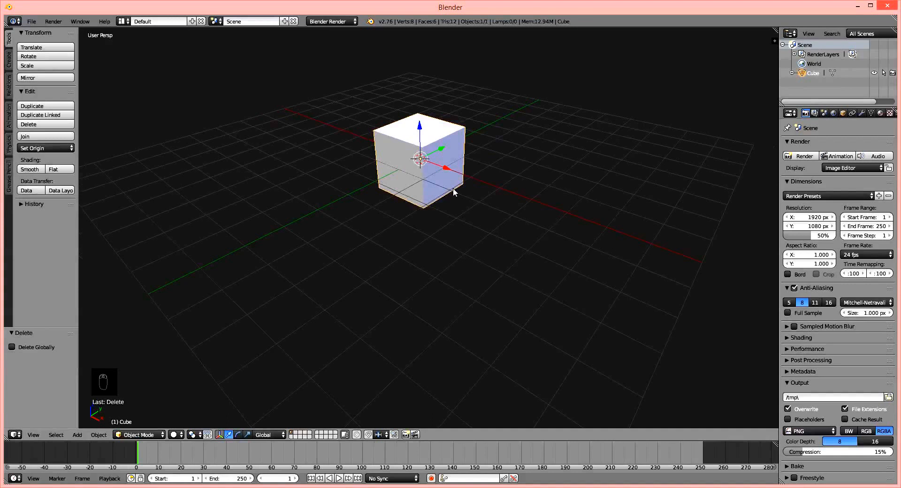
left_click(38, 107)
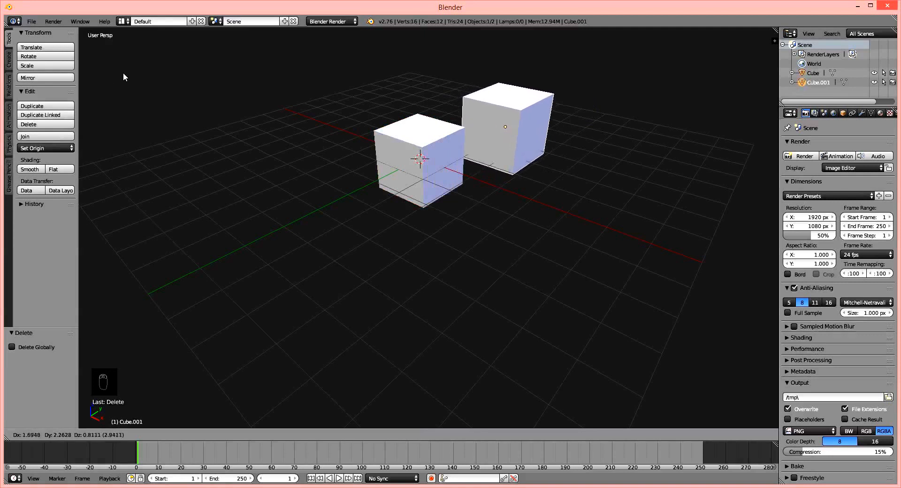
right_click(139, 75)
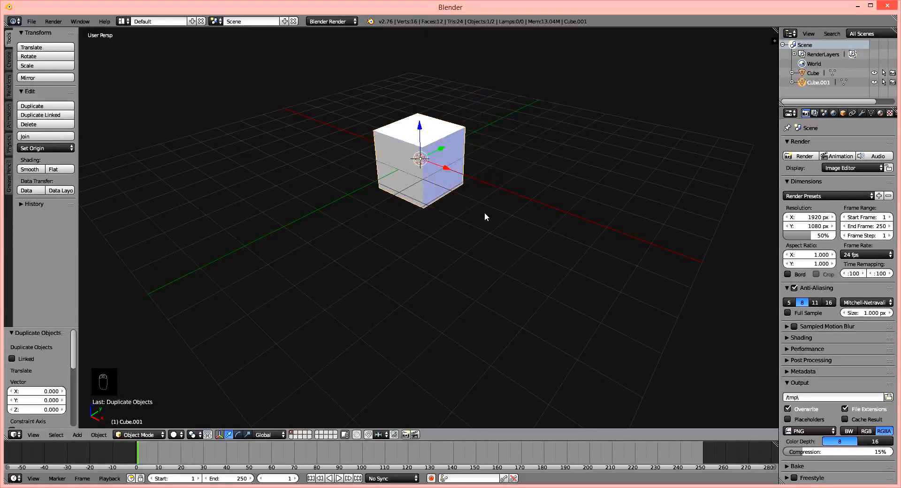
key("a")
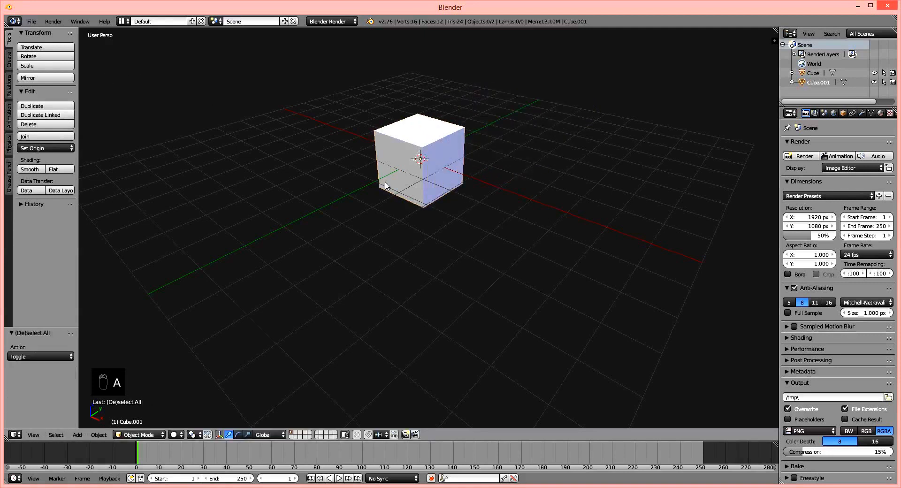
right_click(440, 186)
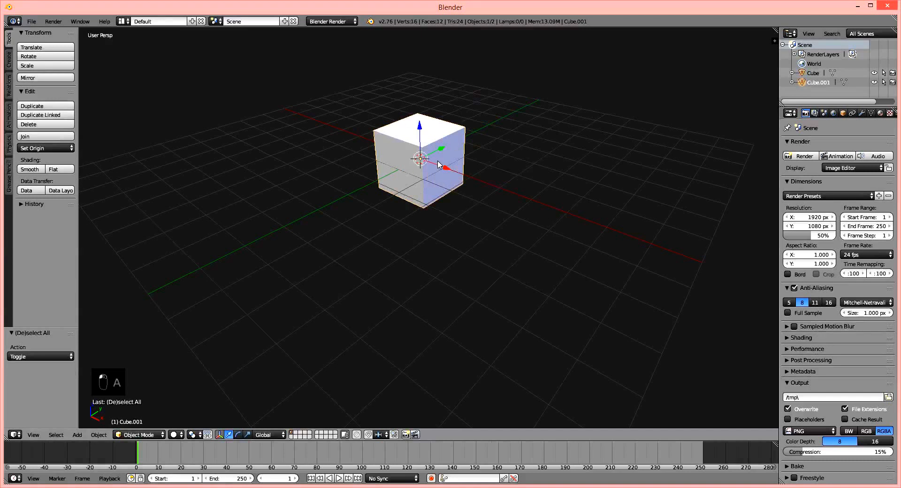
Move the duplicate cube freely by about 0.78 on X, 1.51 on Y and 0.86 on Z, and delete it.
key("g")
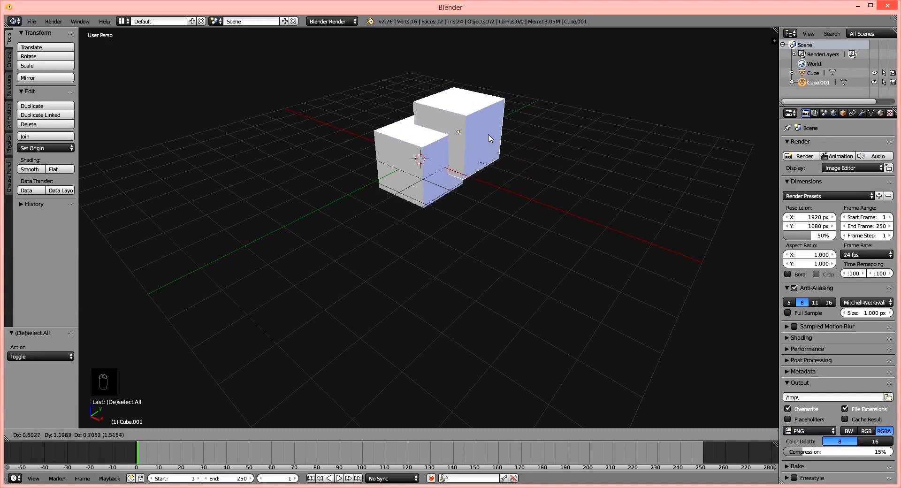
left_click(494, 136)
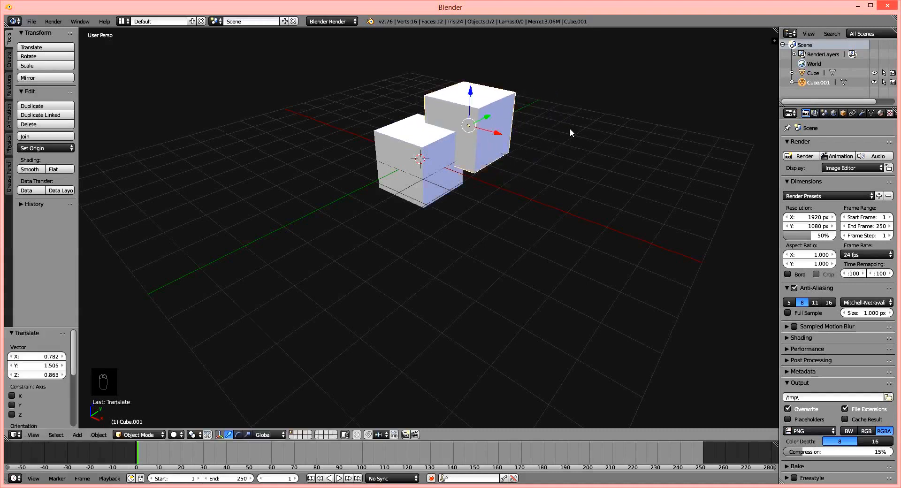
key("Delete")
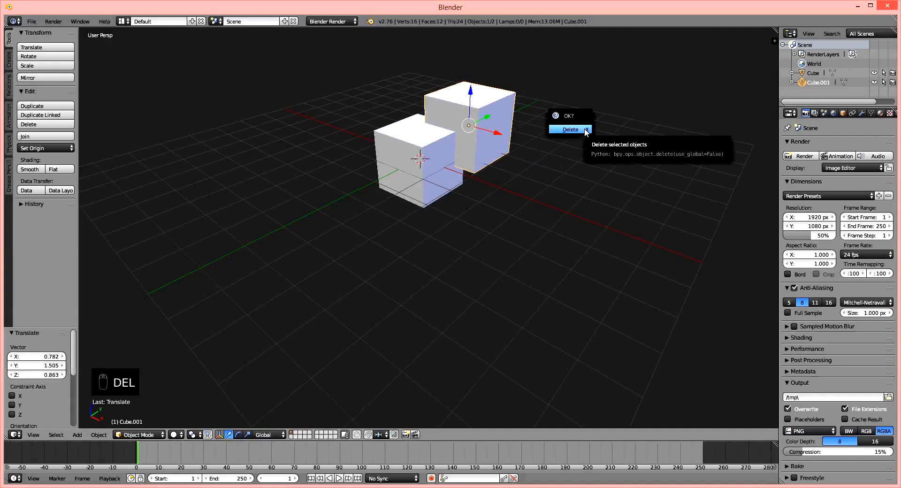
left_click(585, 130)
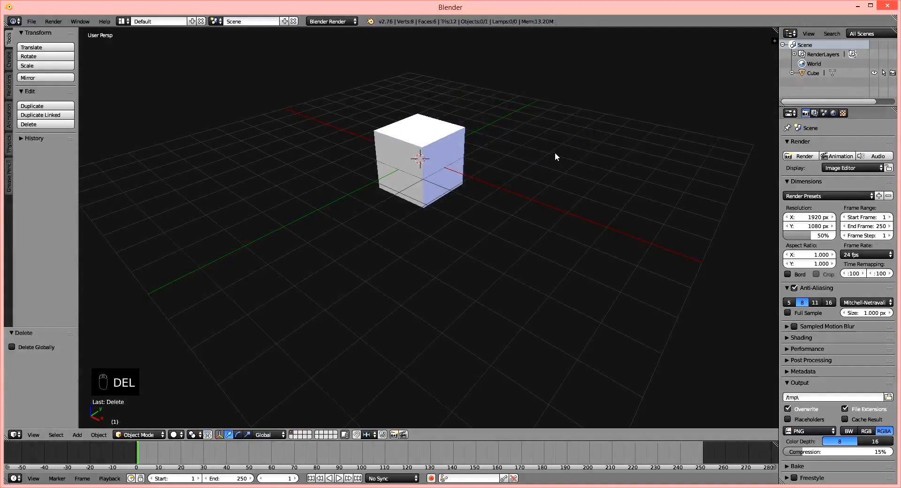
Add a UV sphere scaled uniformly by about 2.31 at the 3D cursor and delete it.
left_click(8, 58)
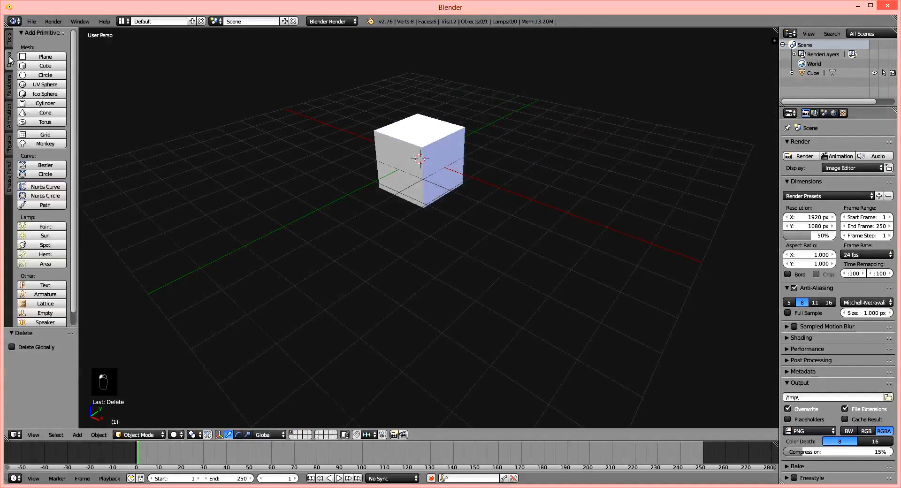
left_click(49, 85)
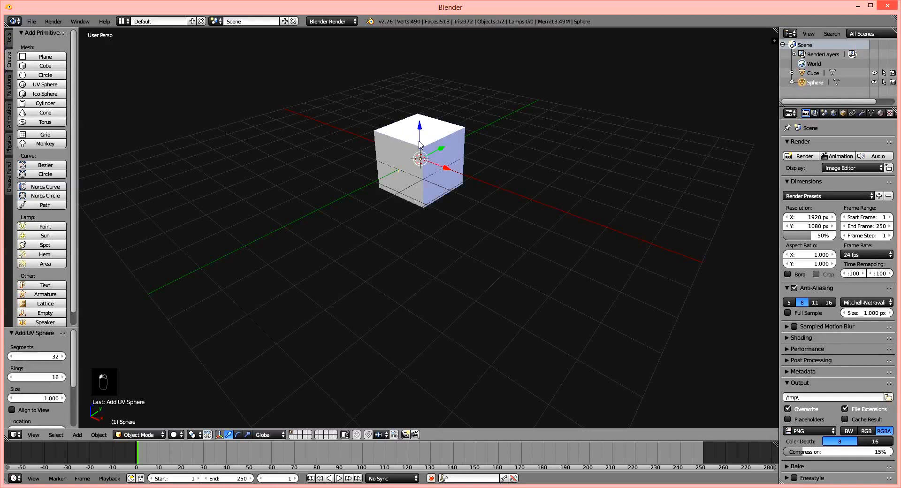
key("s")
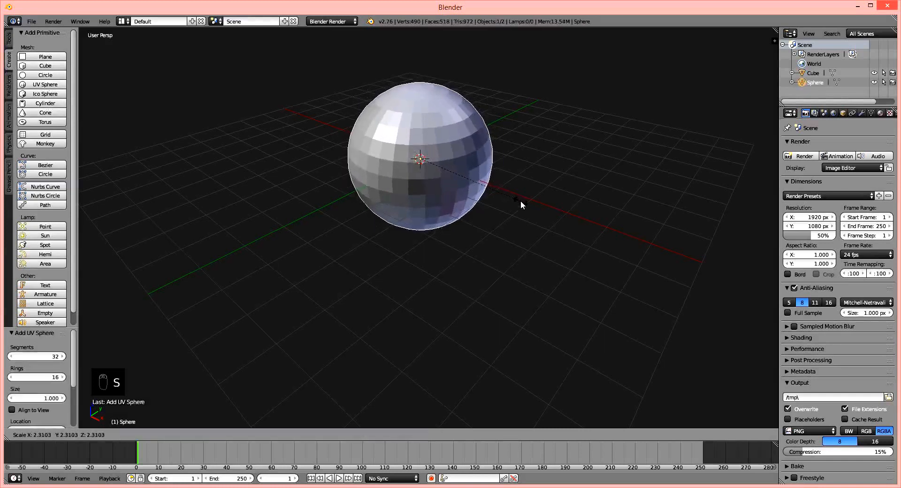
left_click(520, 201)
key("Delete")
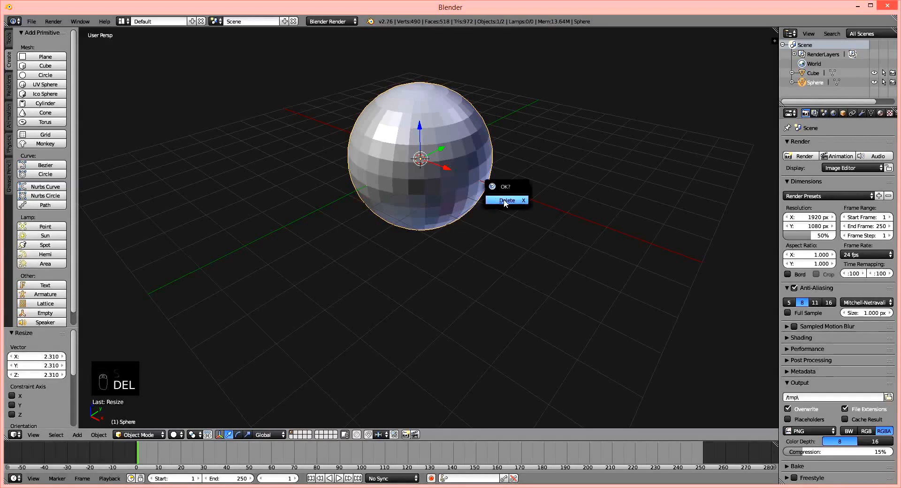
left_click(506, 200)
Delete the original cube to empty the scene.
key("Delete")
left_click(428, 155)
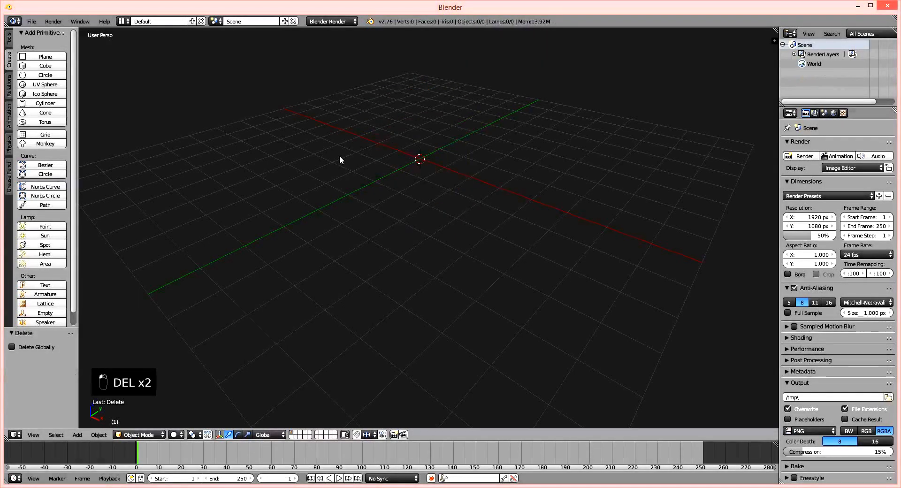
Add a cone at the 3D cursor and delete it.
left_click(46, 113)
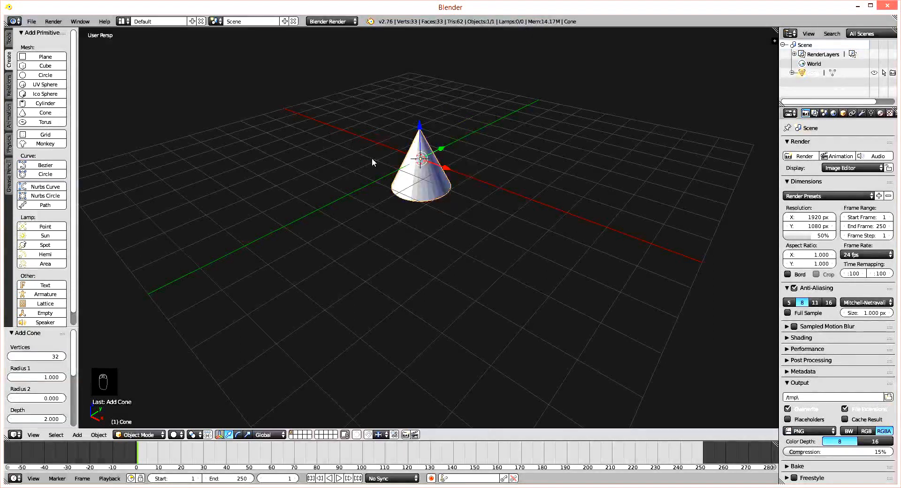
key("Delete")
left_click(437, 168)
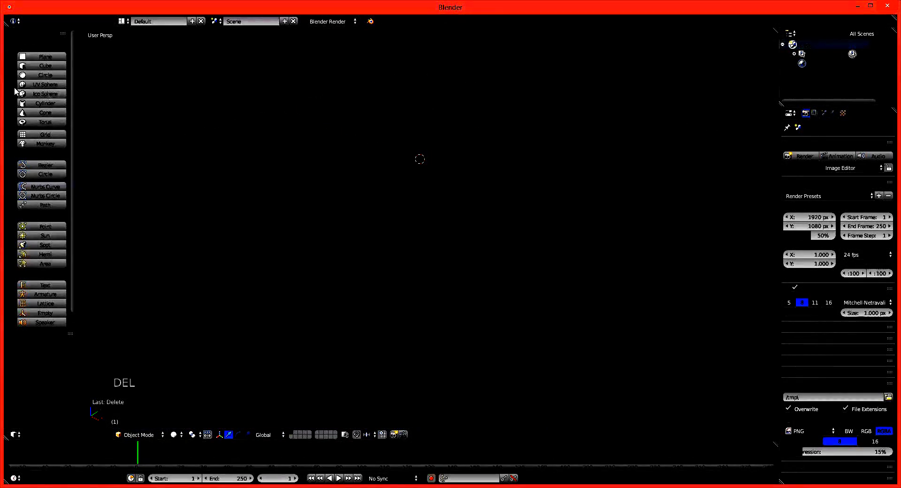
Add a new mesh cube at the 3D cursor with the default radius of 1.
left_click(9, 35)
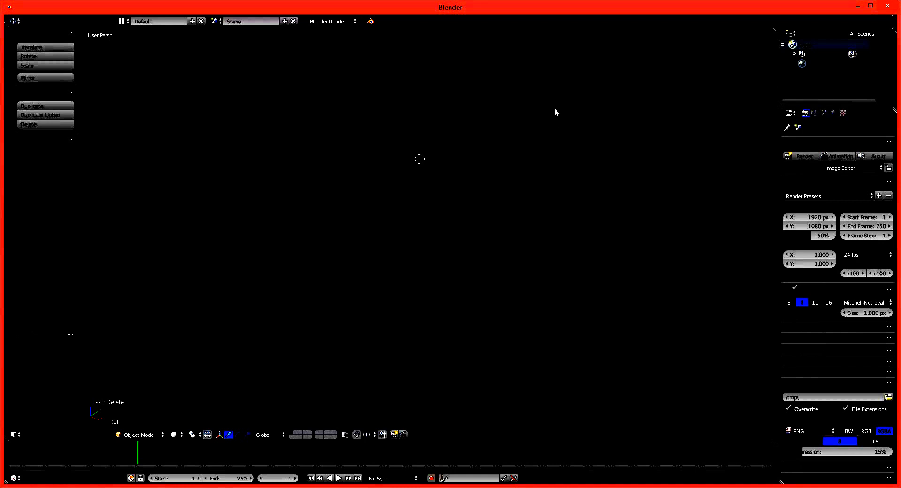
left_click(11, 64)
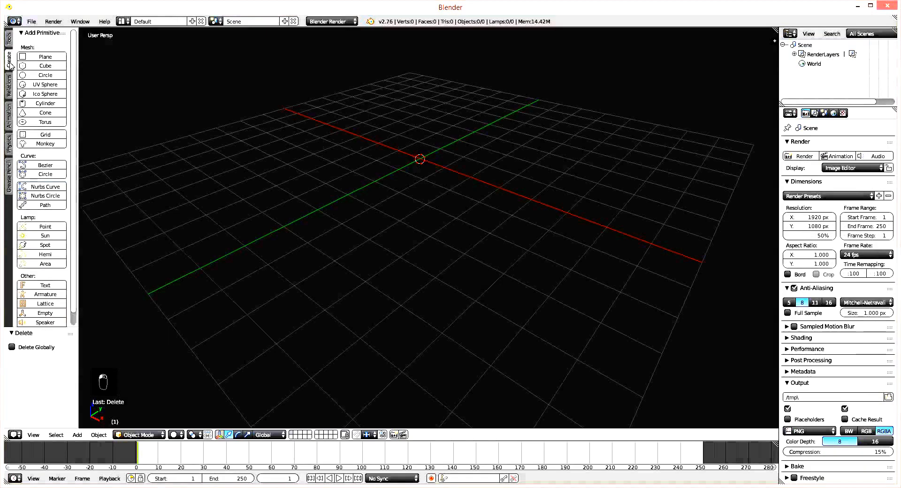
left_click(42, 66)
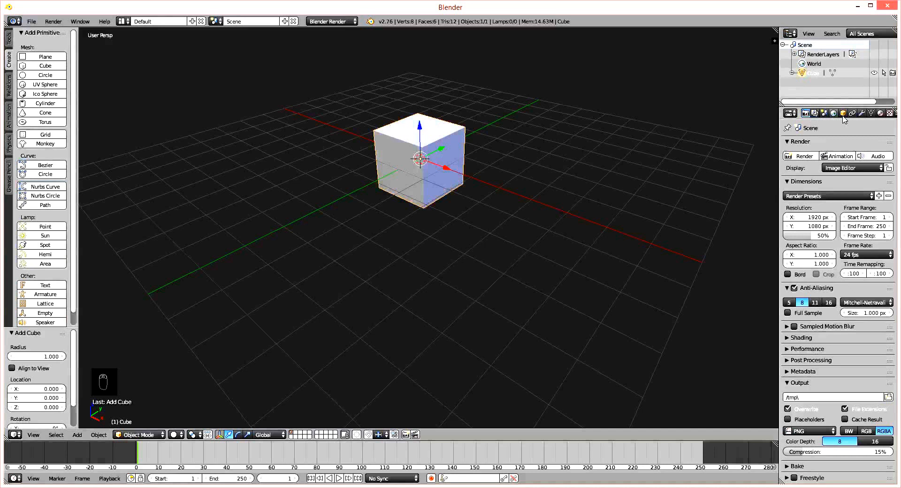
Widen the Properties editor slightly so all its categories fit, and show the cube's modifier settings.
left_click_drag(779, 147, 821, 147)
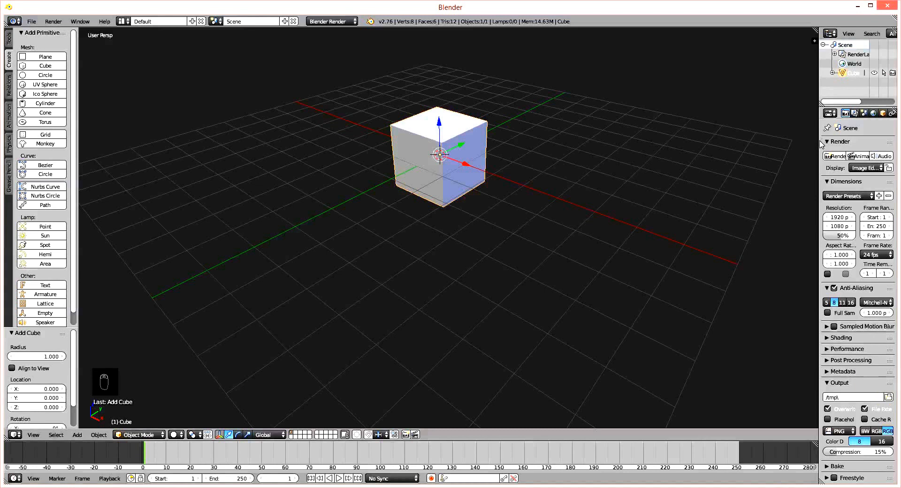
left_click_drag(819, 143, 745, 140)
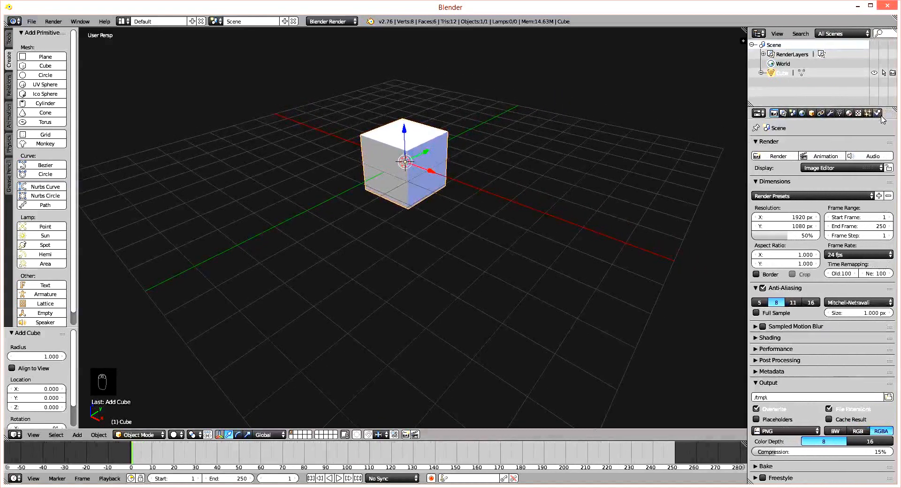
left_click_drag(747, 145, 760, 141)
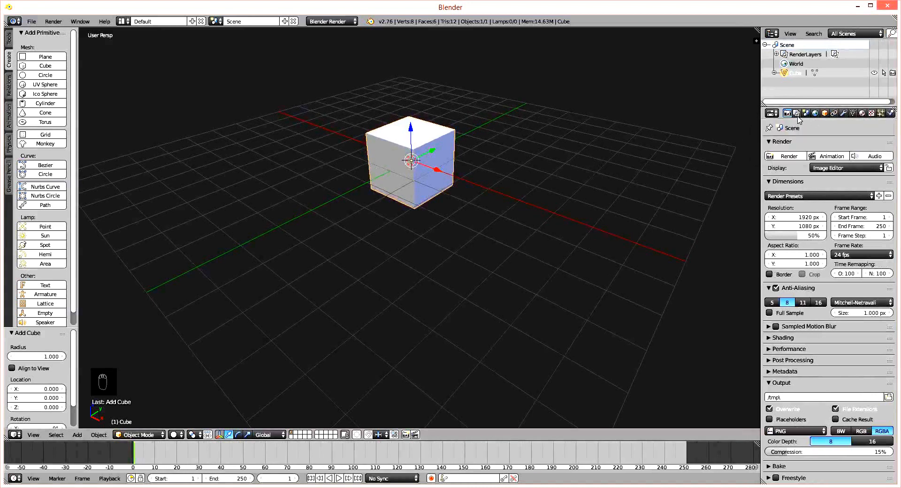
left_click(843, 113)
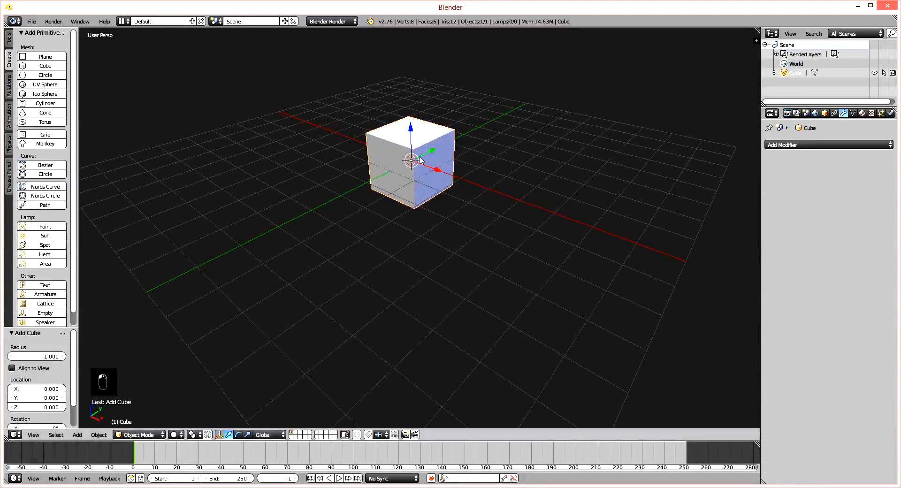
Show the cube's object settings, open the scene settings and set the units to Metric.
left_click(824, 113)
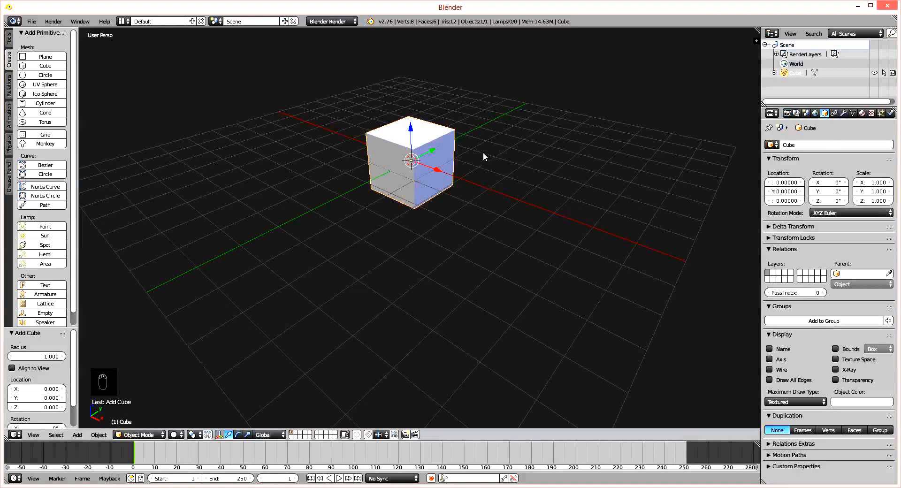
middle_click_drag(484, 153, 491, 164, "shift")
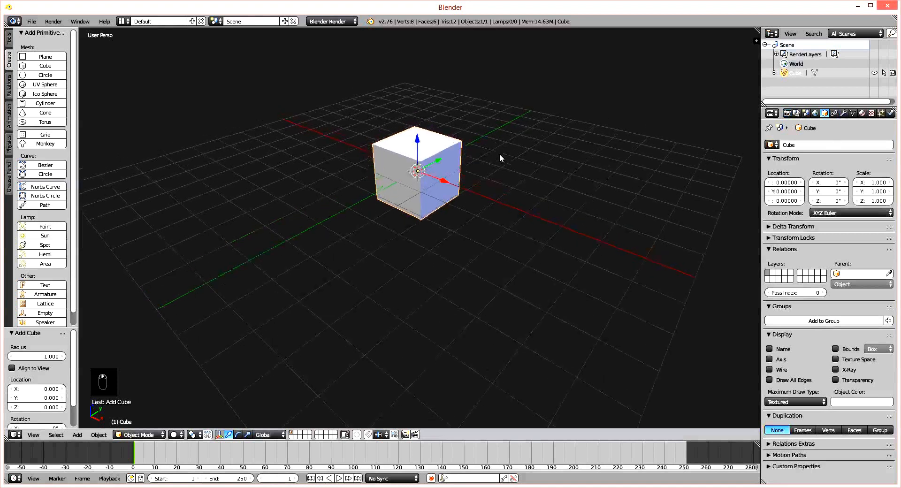
left_click(806, 114)
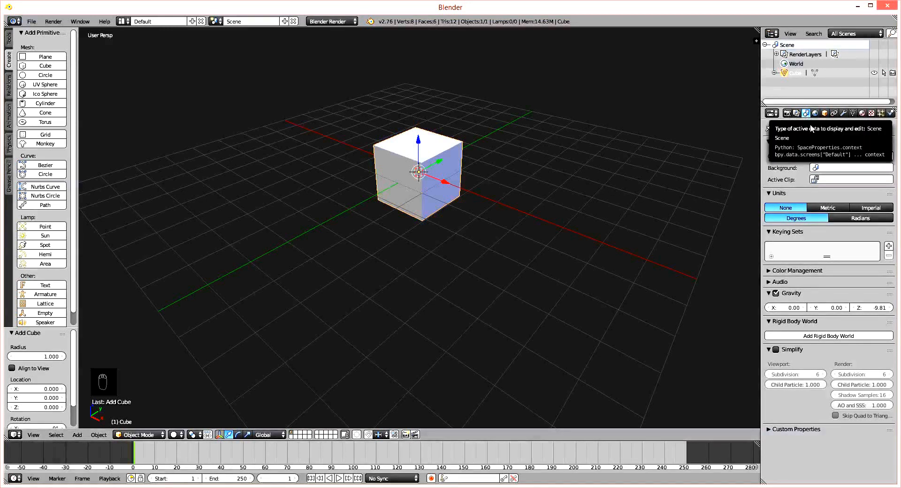
left_click(828, 208)
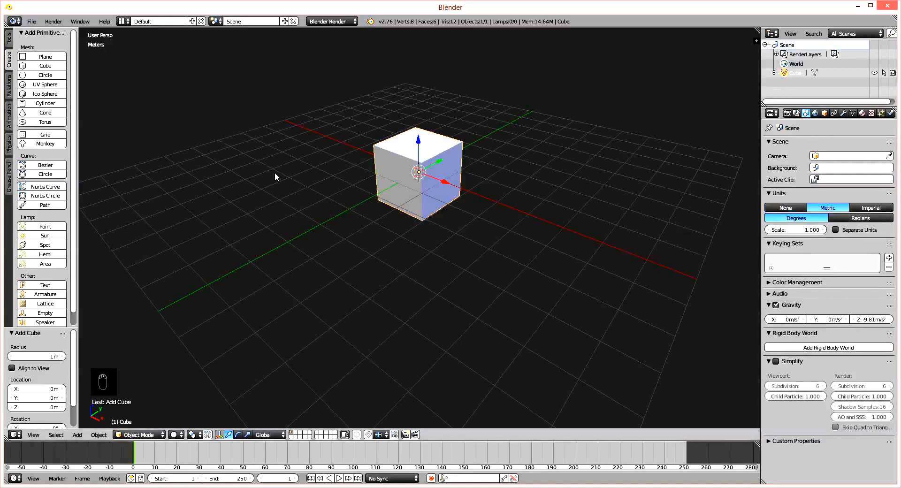
middle_click_drag(541, 198, 542, 222)
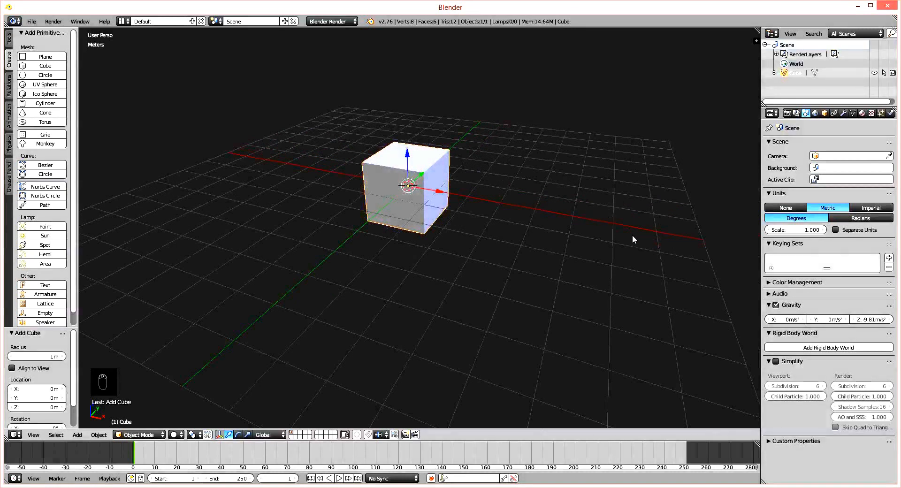
Show the 3D view's properties sidebar with the cube's transform and dimension values in view.
key("n")
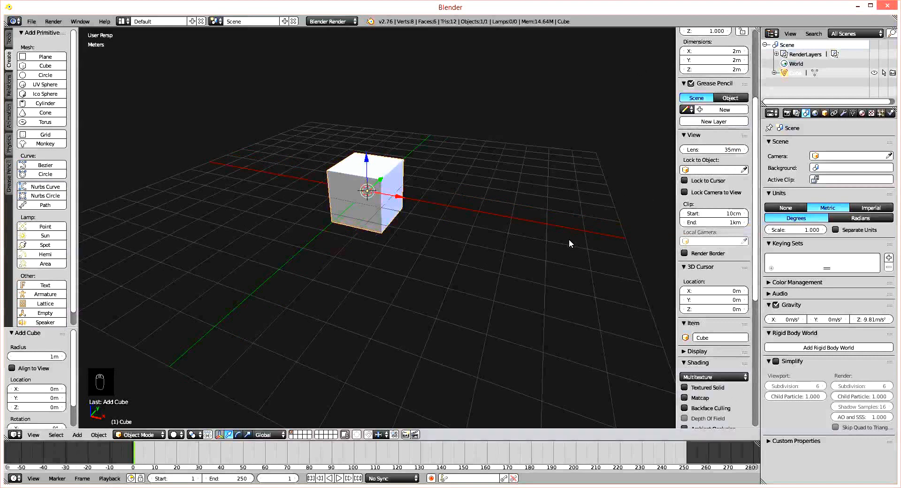
key("n")
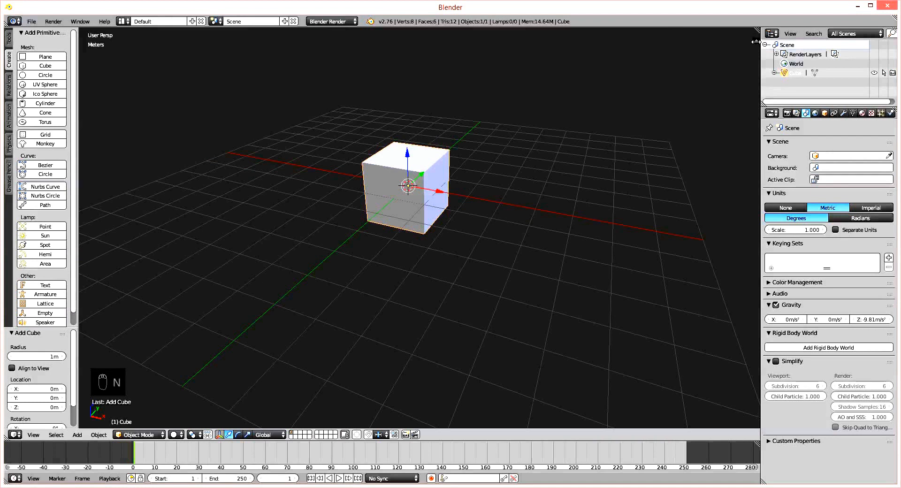
left_click_drag(755, 42, 737, 49)
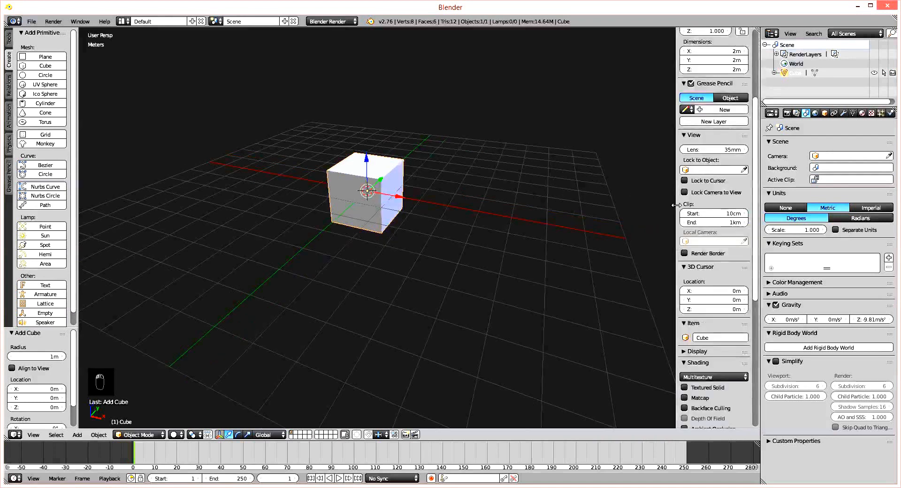
left_click_drag(756, 272, 767, 185)
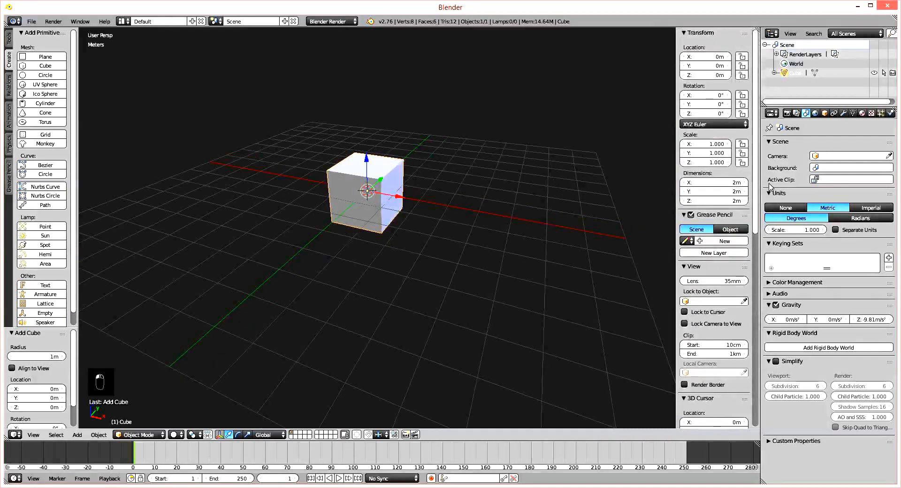
middle_click_drag(474, 219, 671, 199, "shift")
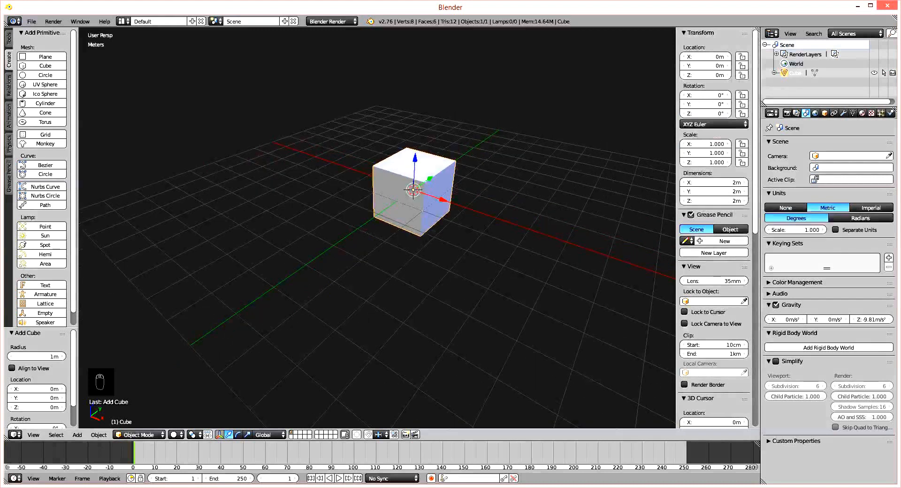
Set the cube's X, Y and Z dimensions to 1.5 m each.
left_click(711, 182)
type("1.5")
key("Tab")
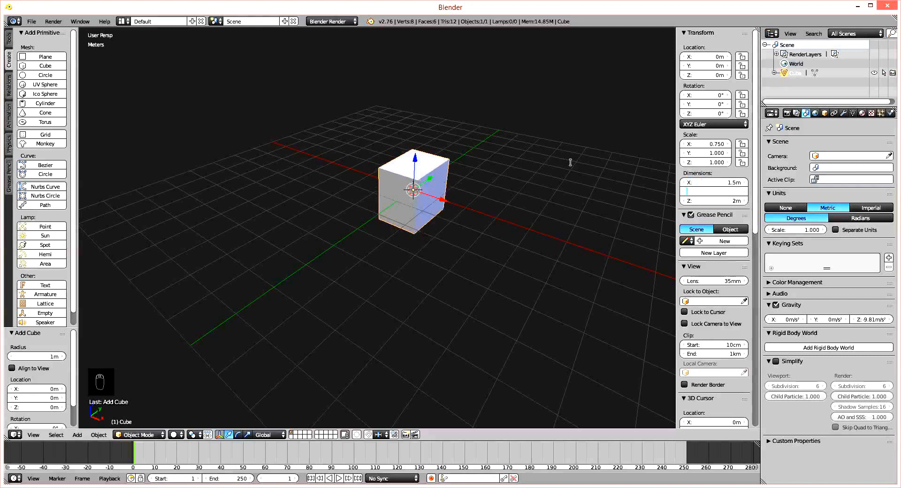
type("1.5")
key("Tab")
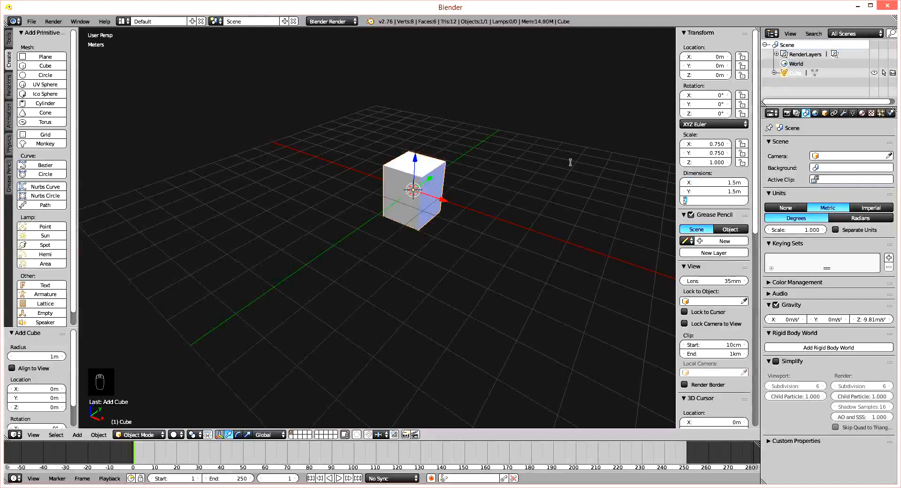
type("1.5")
key("Return")
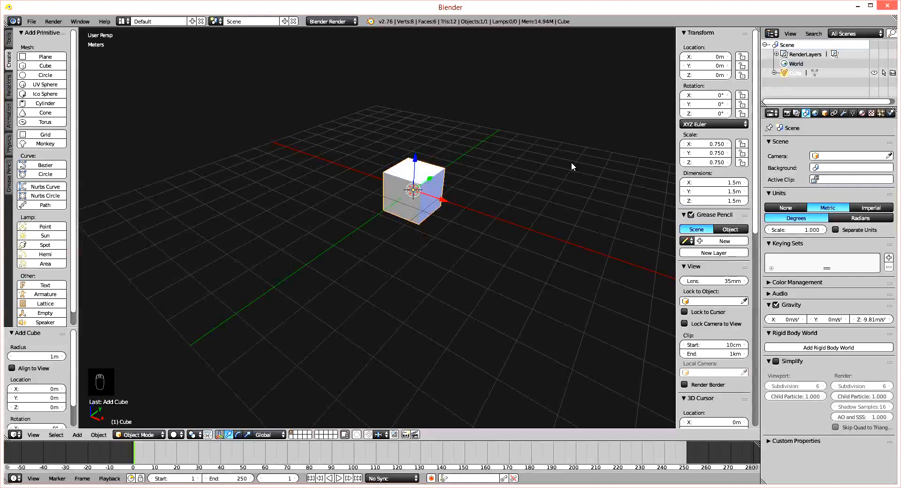
Set the cube's X, Y and Z dimensions to 2 m each.
left_click(717, 187)
key("BackSpace")
type("2")
key("Tab")
type("2")
key("Tab")
type("2")
key("Return")
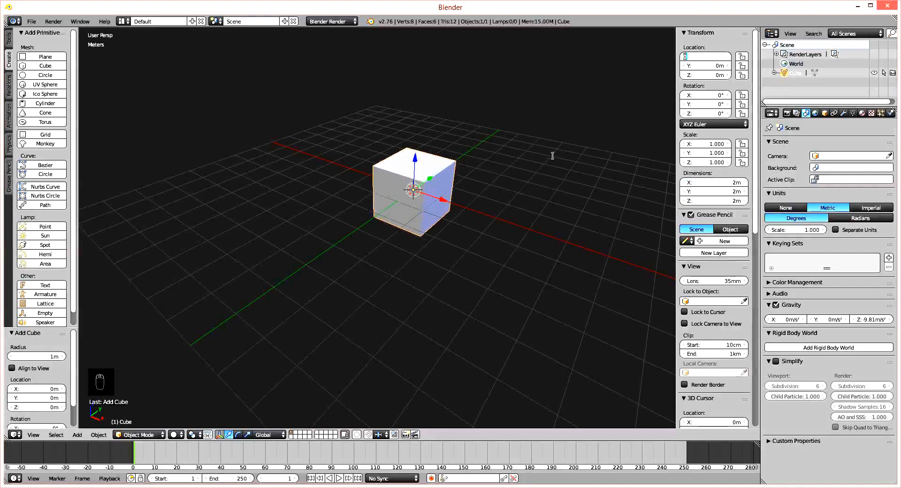
middle_click_drag(548, 182, 512, 178, "shift")
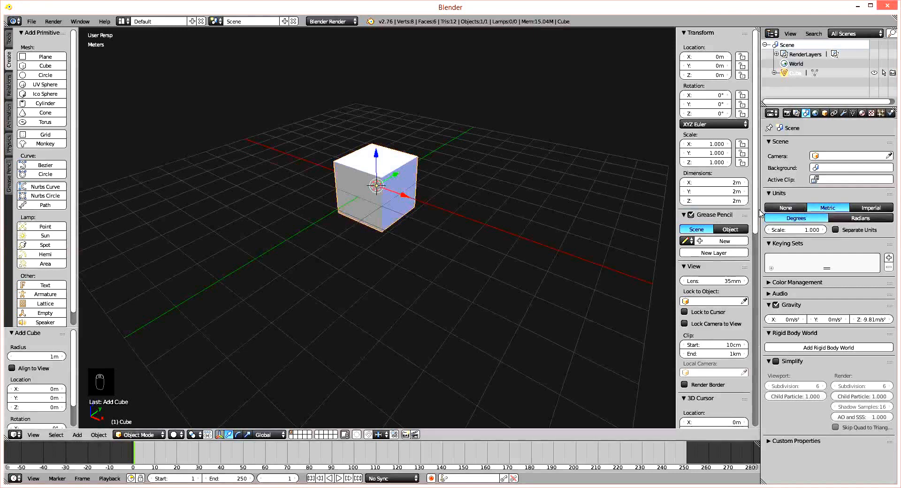
Try adjusting the cube's X location and X scale values freehand, undoing each change.
left_click_drag(758, 210, 758, 223)
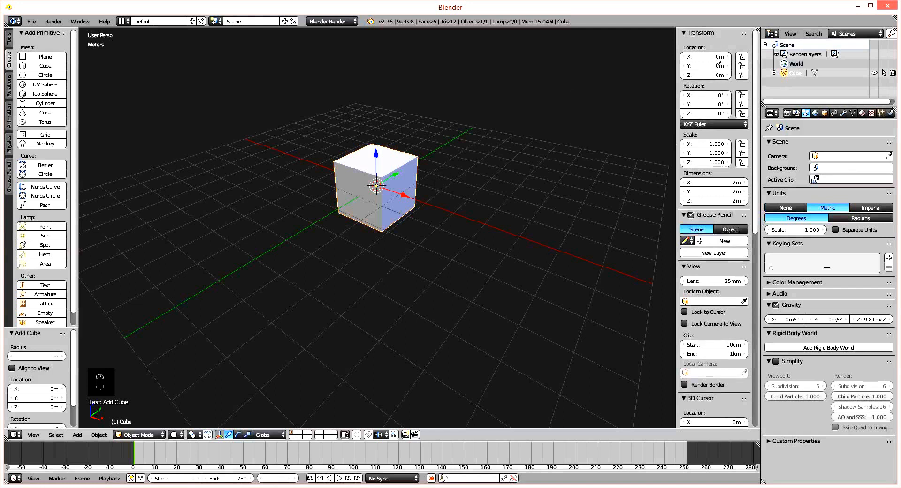
mouse_move(725, 56)
left_mouse_down()
mouse_move(746, 56)
mouse_move(718, 56)
left_mouse_up()
key("ctrl+z")
key("ctrl+z")
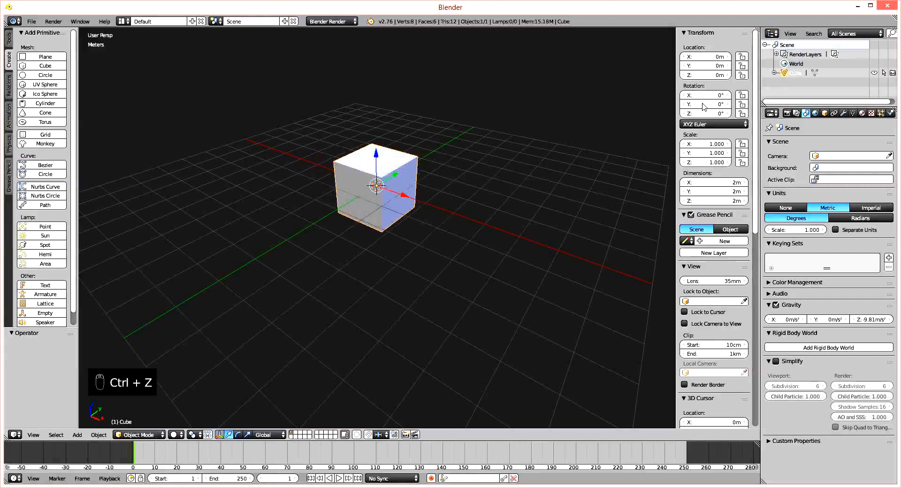
left_click_drag(704, 143, 725, 143)
key("ctrl+z")
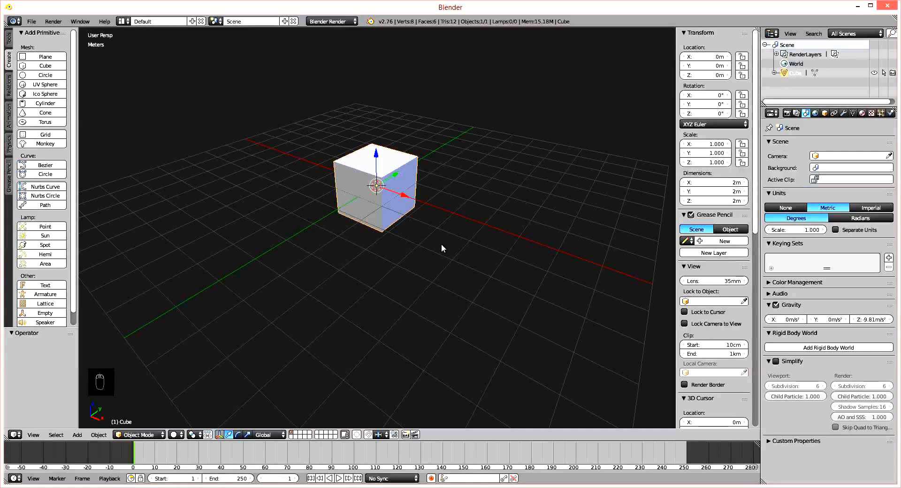
Set the cube's X scale value to 2 in its transform properties and undo the change.
left_click(712, 142)
type("2")
key("Return")
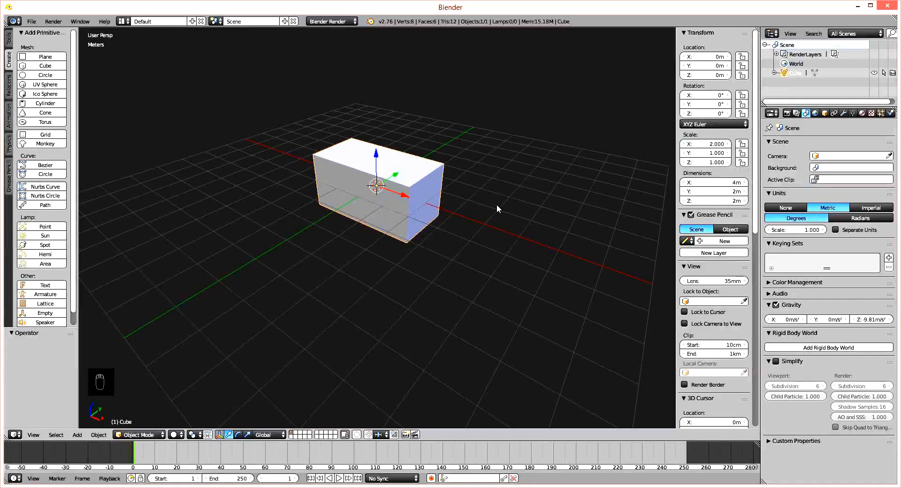
key("ctrl+z")
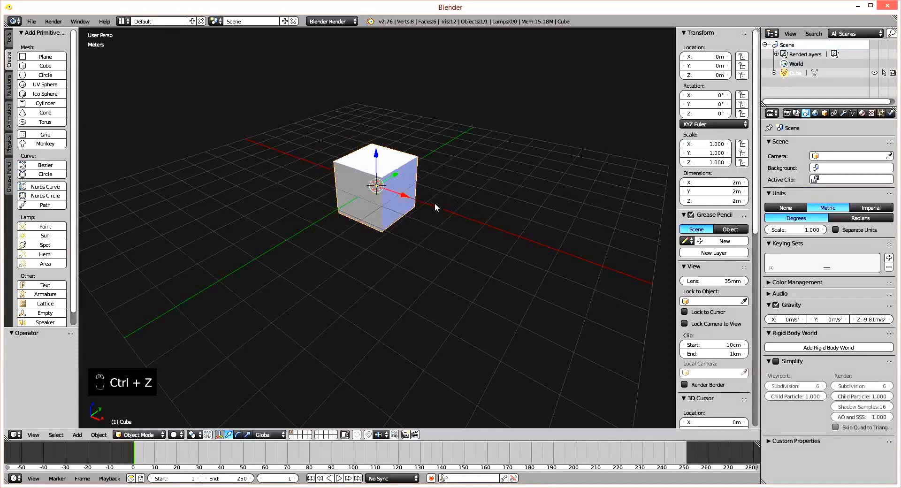
Scale the cube by a factor of 2 along the global X axis in the viewport and undo it.
key("s")
type("x")
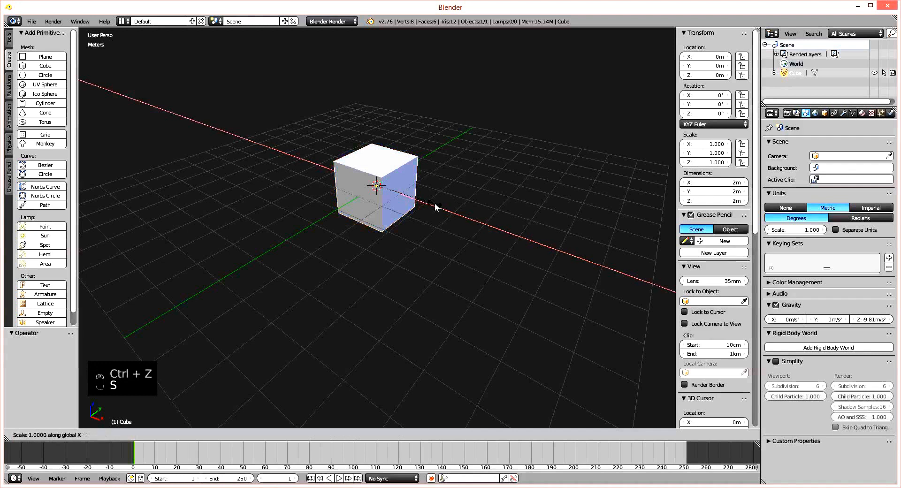
type("2")
left_click(435, 207)
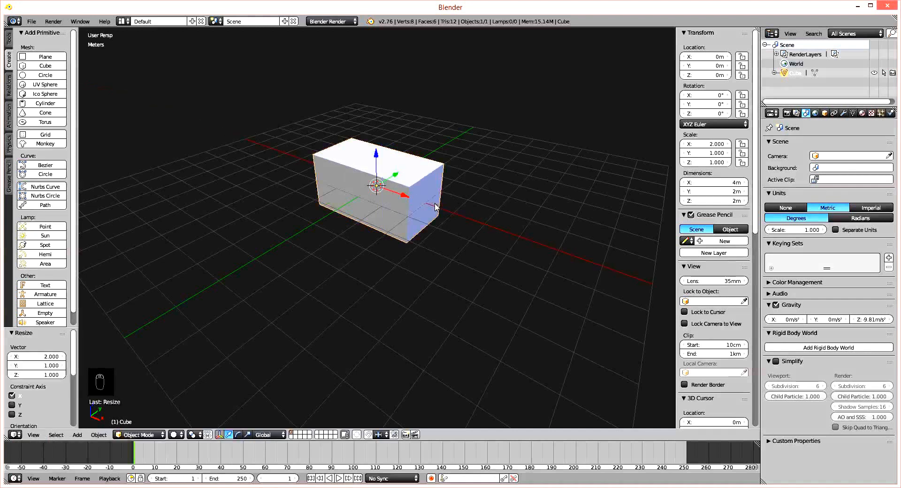
key("ctrl+z")
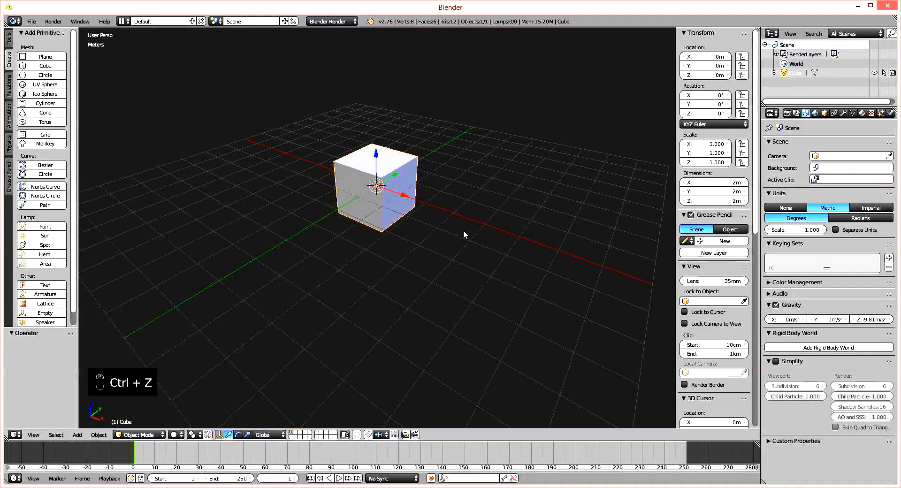
Hide the 3D view's properties sidebar and switch the cube from Object Mode to Edit Mode.
mouse_move(413, 245)
middle_mouse_down()
mouse_move(382, 254)
mouse_move(422, 252)
middle_mouse_up()
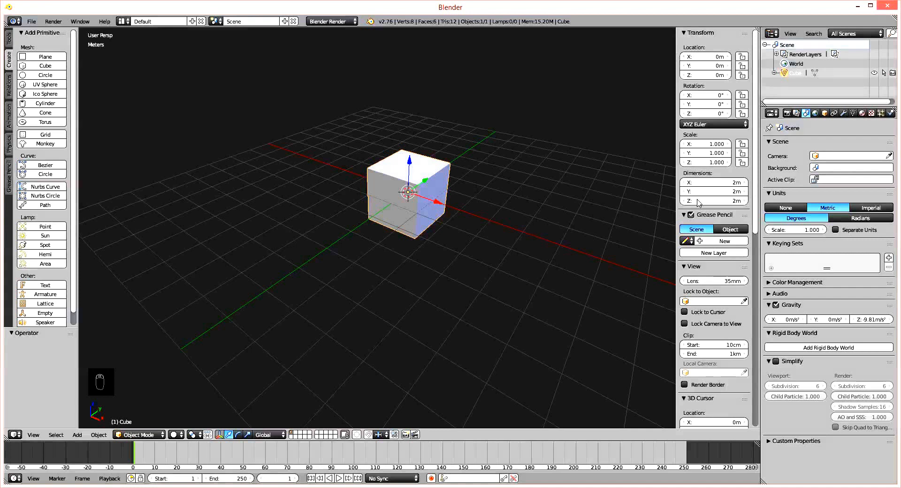
key("n")
middle_click_drag(552, 212, 516, 277)
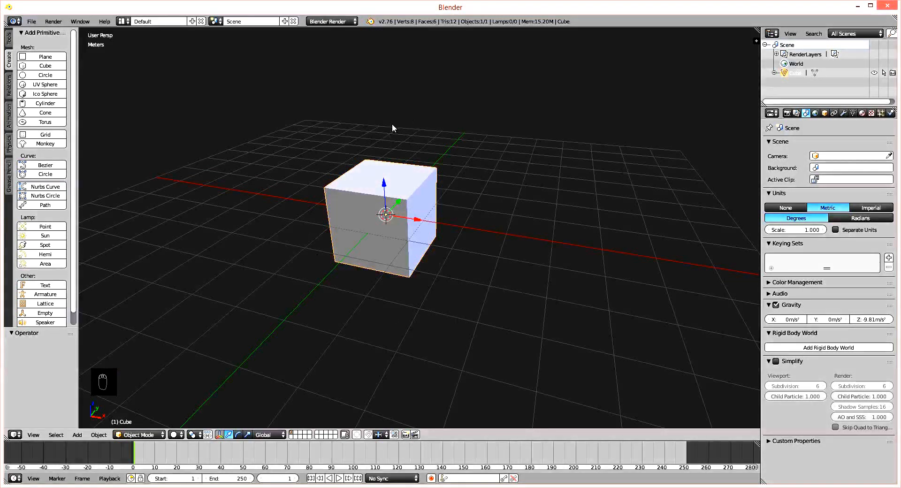
middle_click_drag(392, 123, 571, 248)
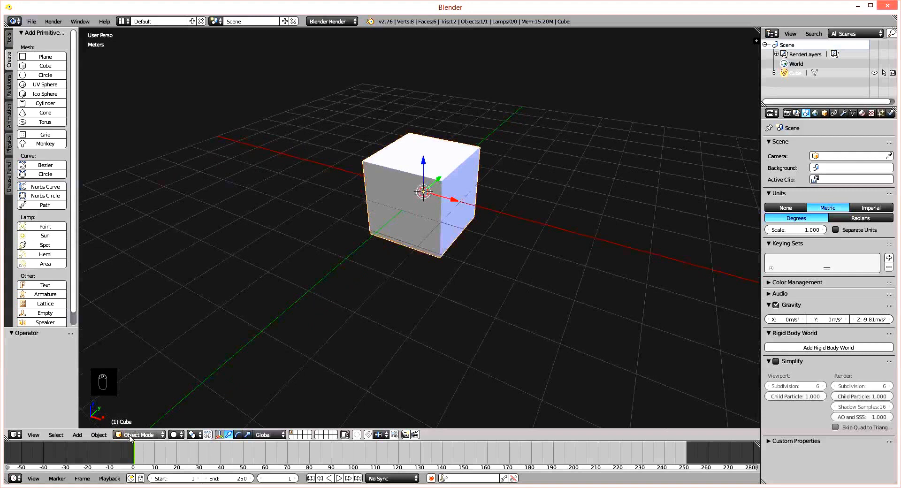
left_click(157, 435)
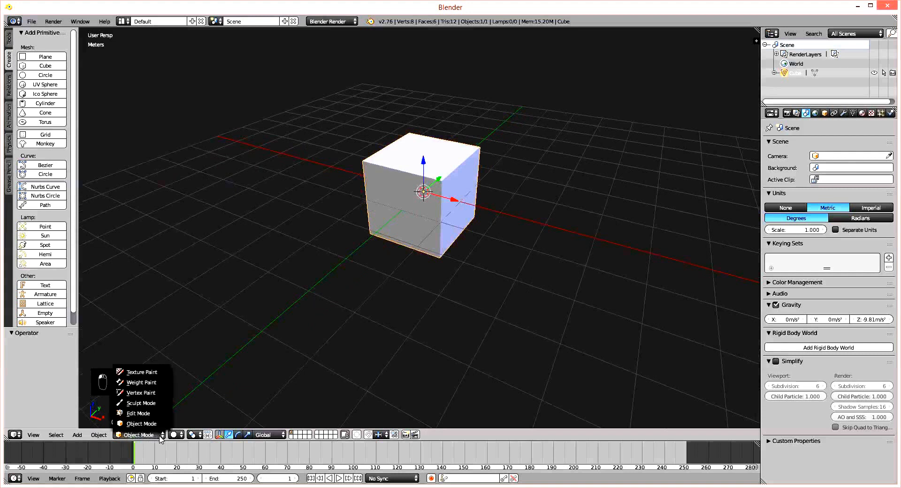
left_click(146, 415)
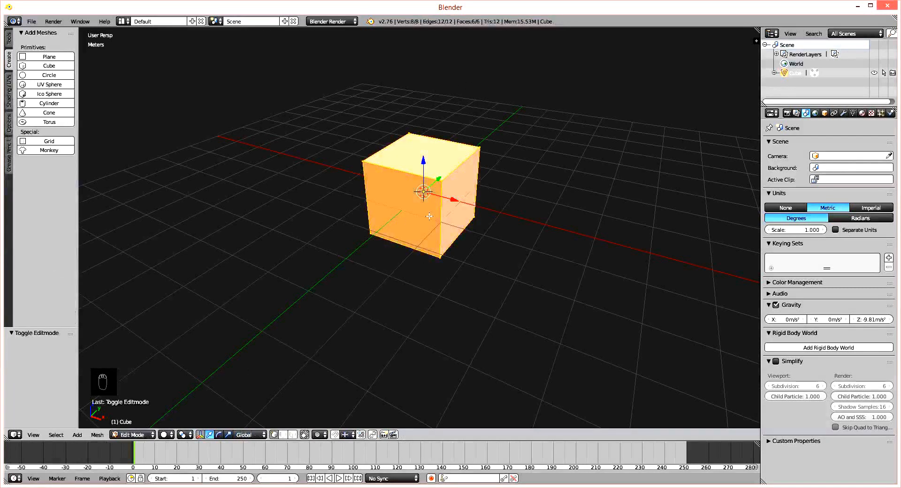
Deselect all of the cube's geometry and try edge and face selection before returning to vertex selection.
middle_click_drag(474, 232, 456, 224, "shift")
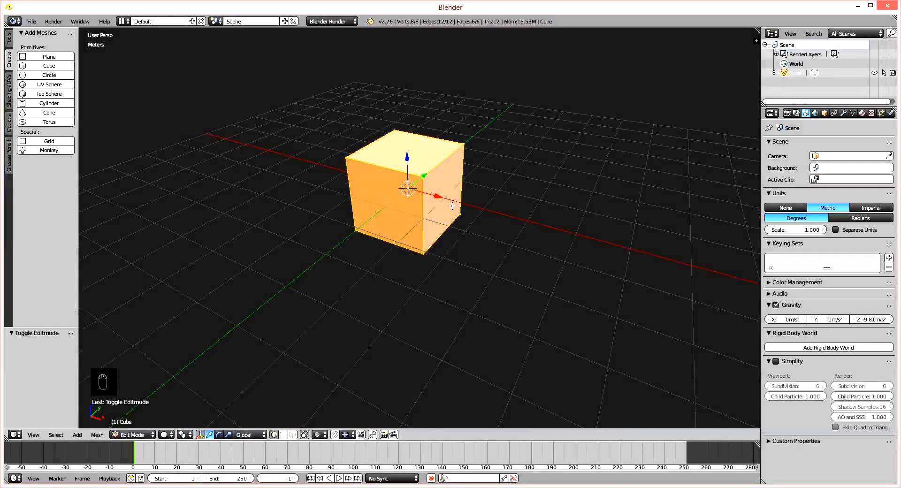
key("a")
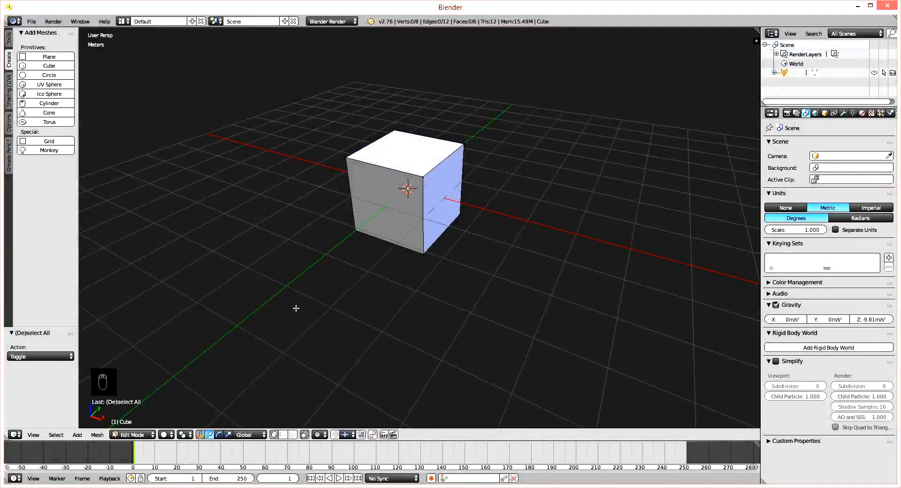
left_click(282, 435)
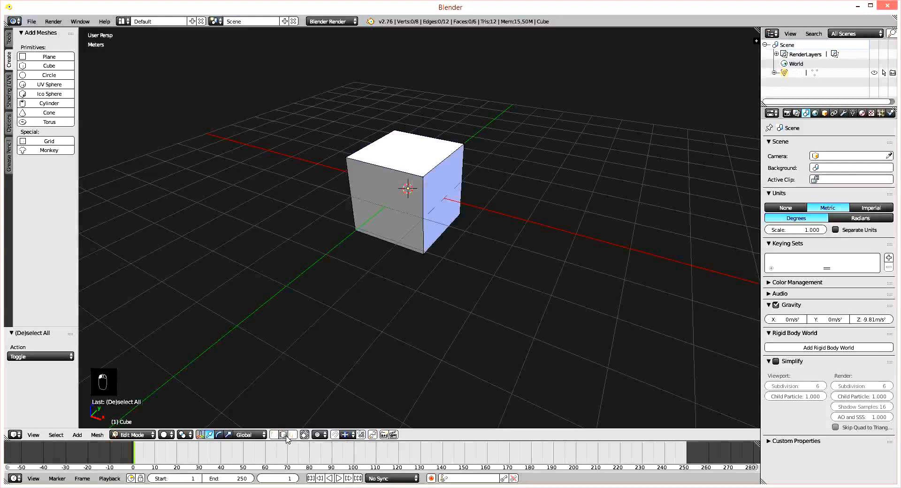
left_click(293, 435)
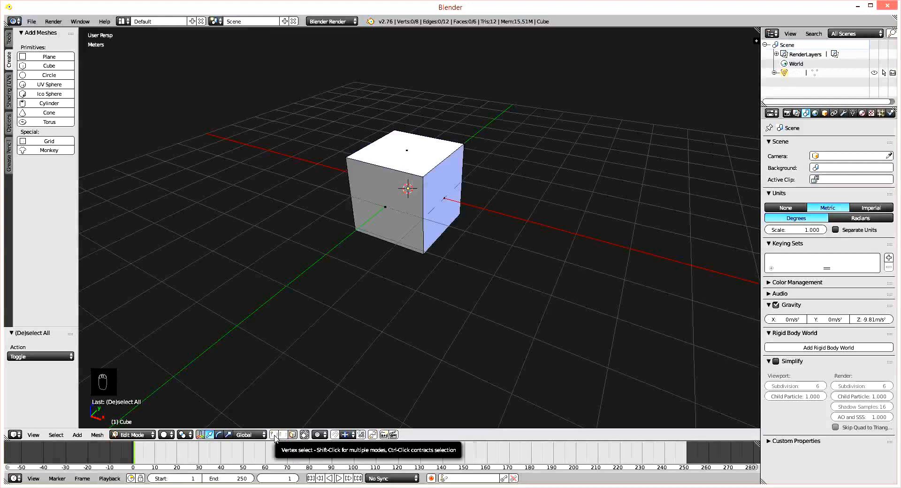
left_click(275, 436)
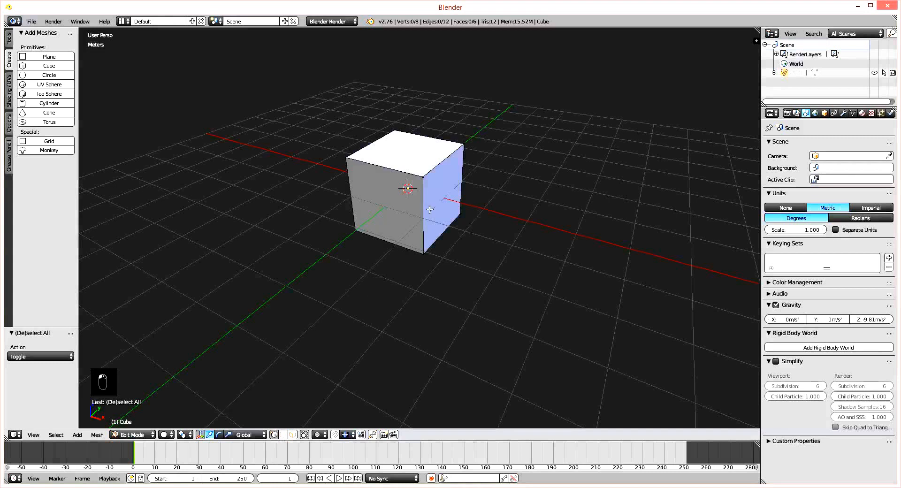
Select the single vertex at the cube's nearest upper corner.
scroll(421, 173, "up", 3)
middle_click_drag(392, 138, 392, 173, "shift")
middle_click_drag(329, 199, 438, 187)
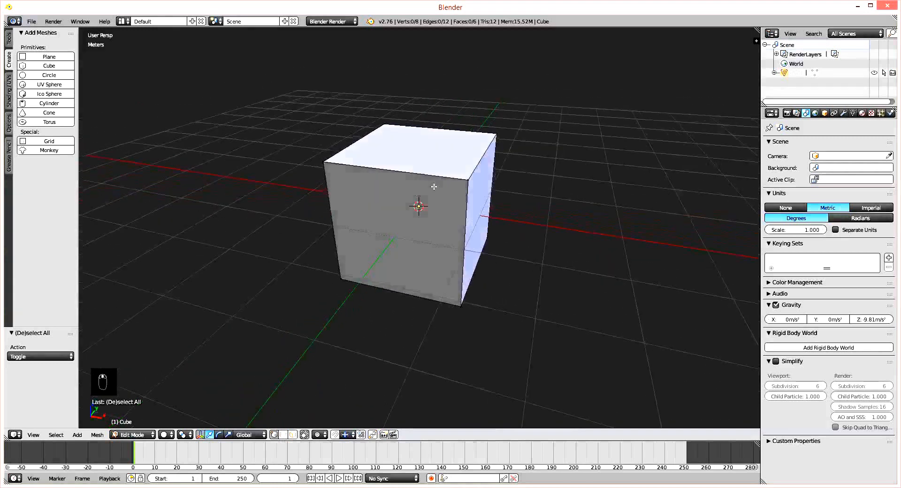
right_click(467, 180)
middle_click_drag(555, 210, 436, 199)
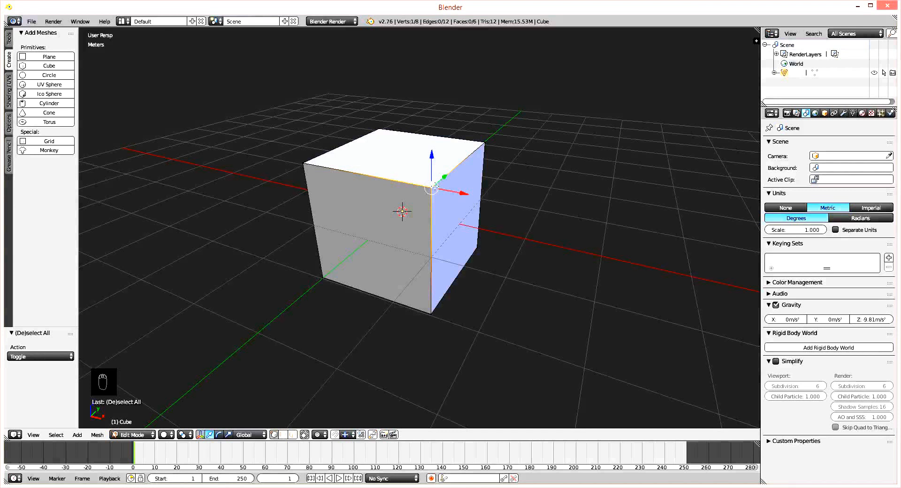
Extend the selection from the upper corner vertex to all four vertices of the cube's front face.
right_click(303, 162, "shift")
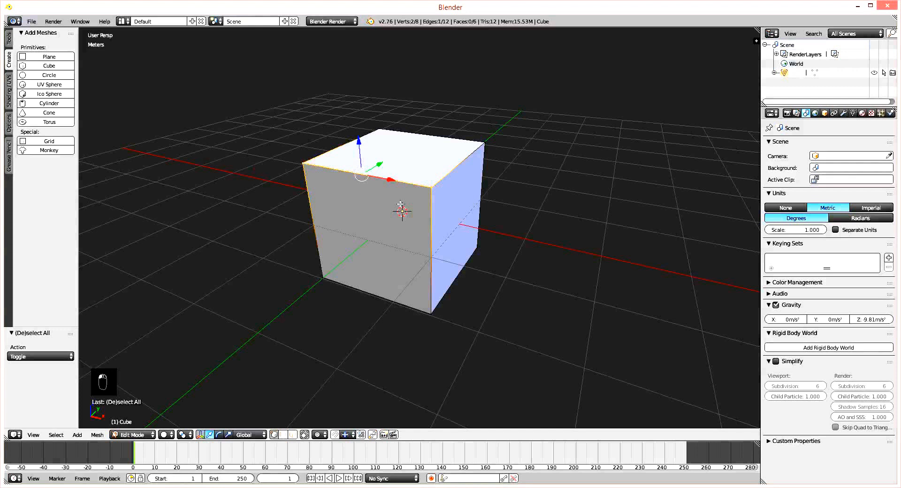
middle_click_drag(406, 212, 397, 217)
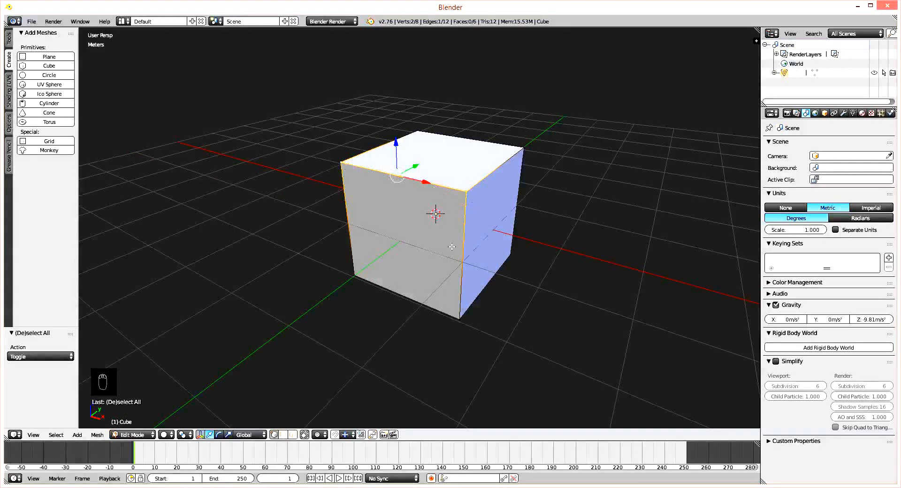
right_click(354, 277, "shift")
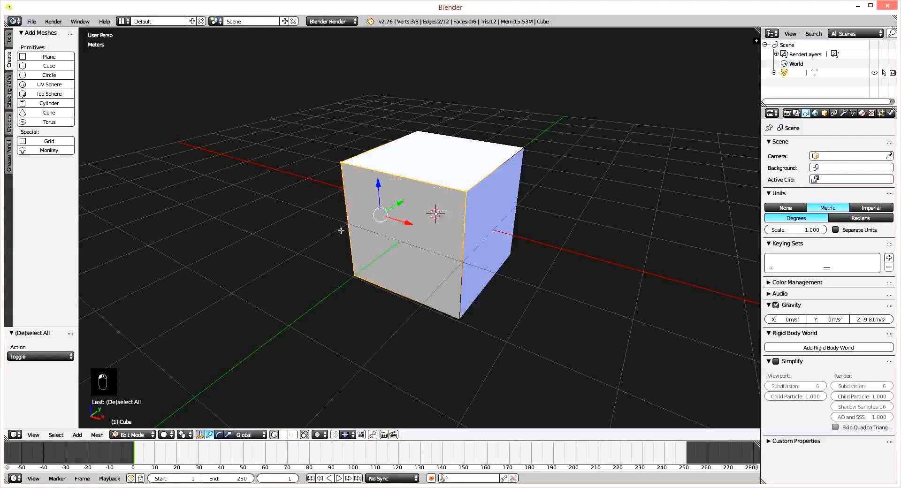
right_click(460, 320, "shift")
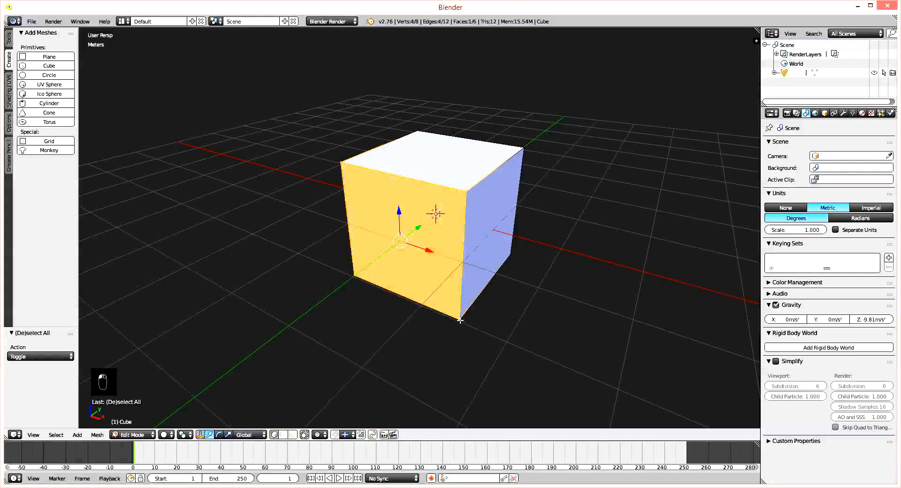
middle_click_drag(460, 320, 502, 321)
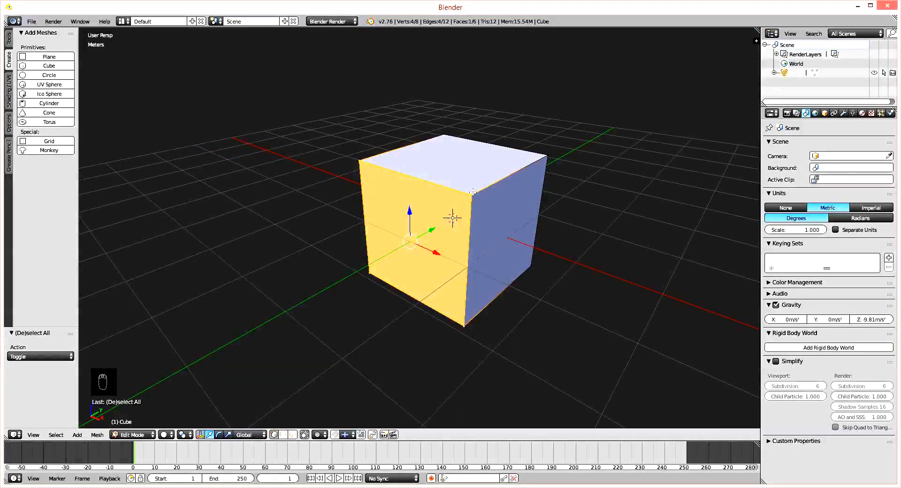
middle_click_drag(463, 197, 439, 205)
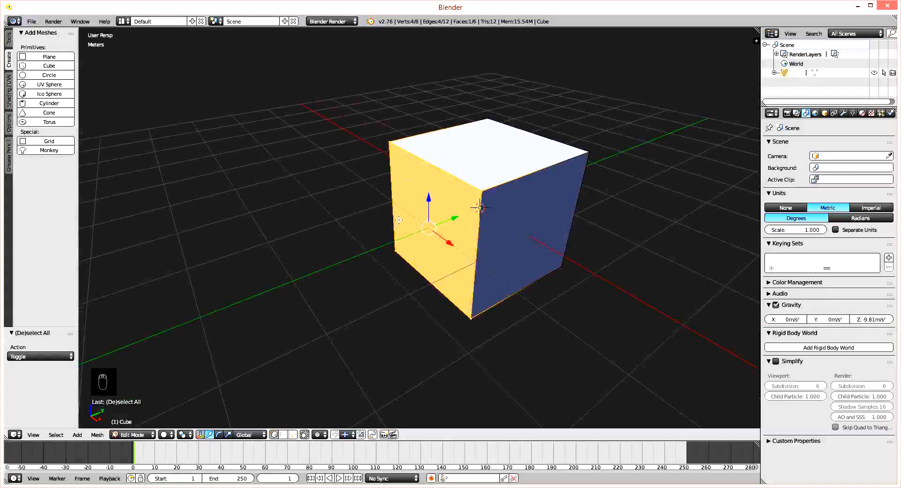
middle_click_drag(434, 260, 425, 178)
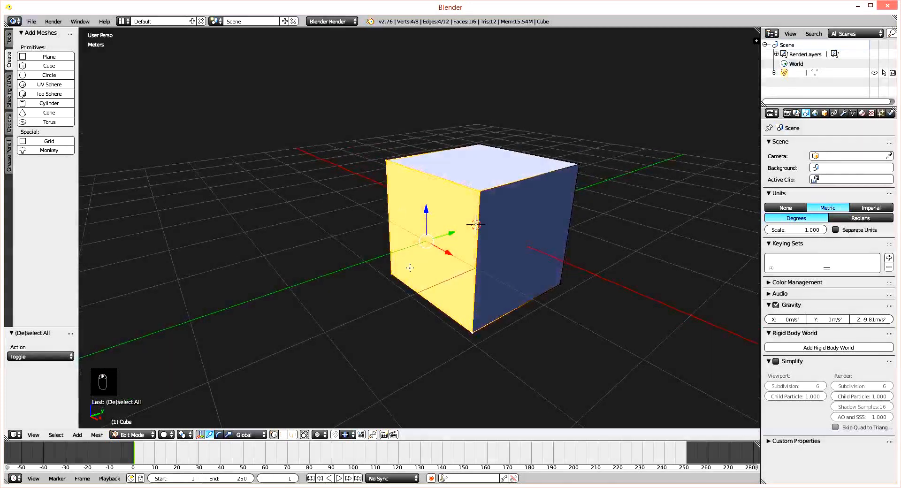
middle_click_drag(410, 268, 443, 280)
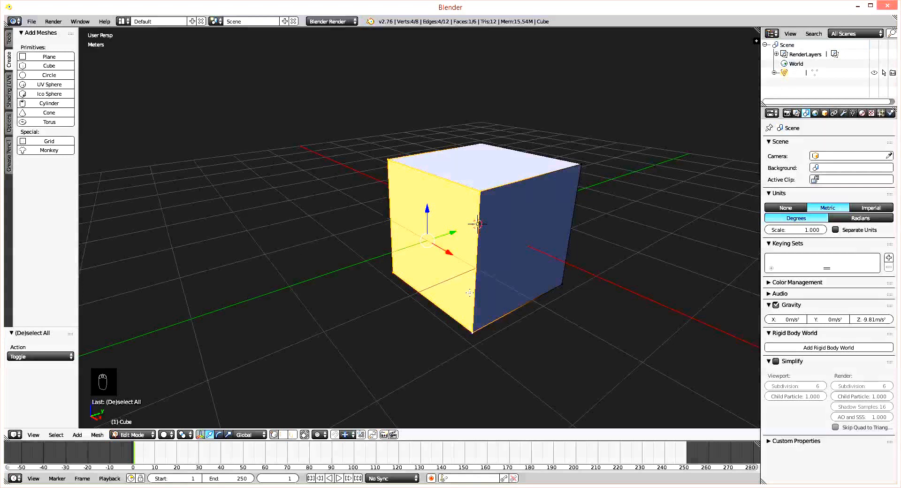
Select only the vertex at the cube's nearest upper corner again.
right_click(480, 190)
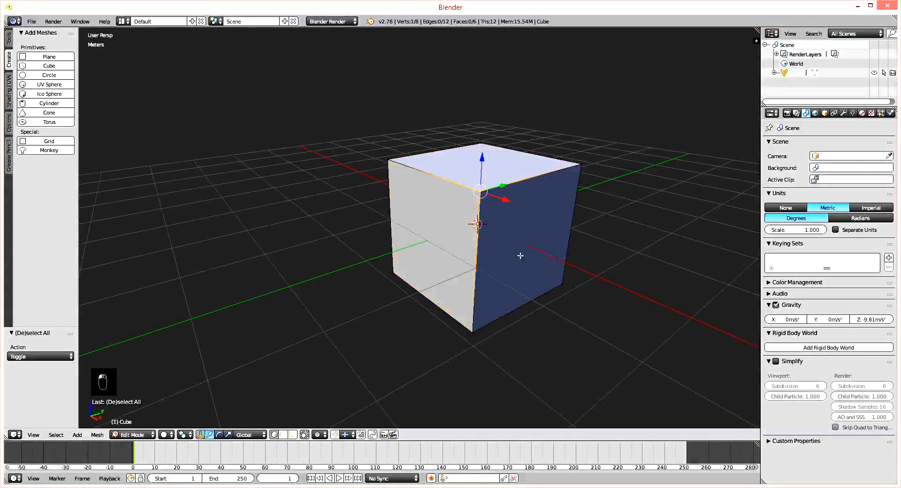
middle_click_drag(519, 257, 504, 261)
middle_click_drag(450, 236, 478, 210)
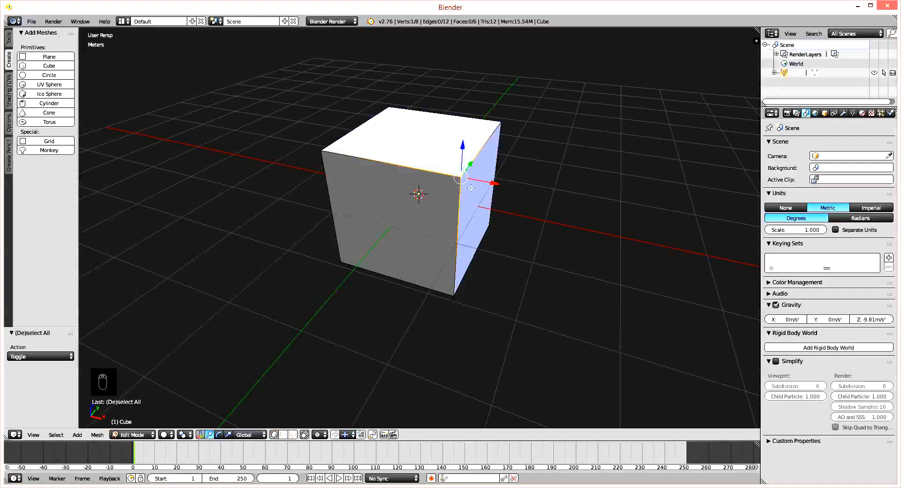
Move the selected corner vertex about -1.23 m along the global X axis and undo the move.
key("g")
key("x")
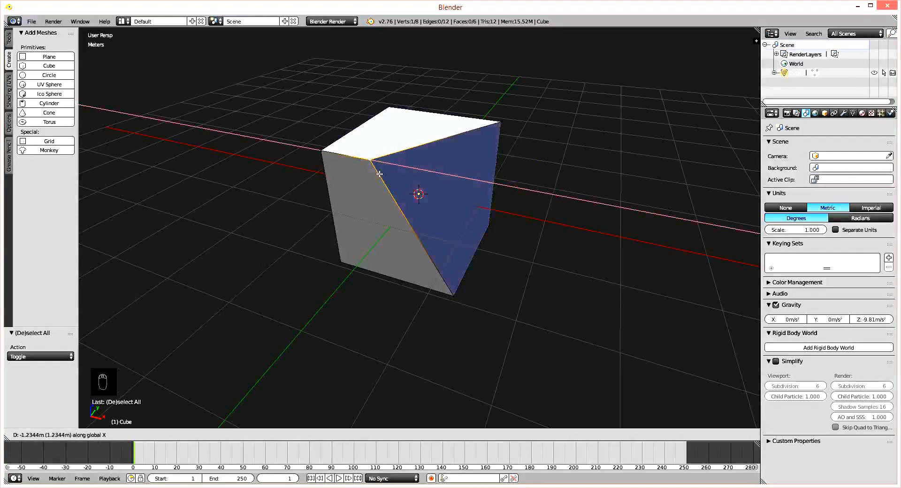
left_click(379, 175)
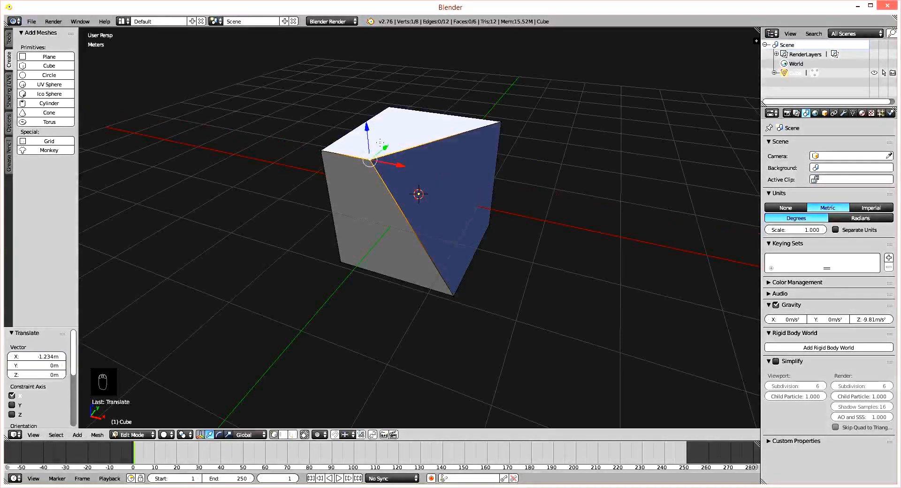
middle_click_drag(380, 143, 410, 194)
scroll(514, 266, "up", 3)
scroll(619, 256, "down", 3)
scroll(517, 277, "up", 3)
middle_click_drag(517, 268, 483, 246)
key("ctrl+z")
Add the other three vertices of the cube's positive X side face to the selection using Pick Shortest Path.
middle_click_drag(524, 288, 536, 139)
left_click(542, 135, "ctrl")
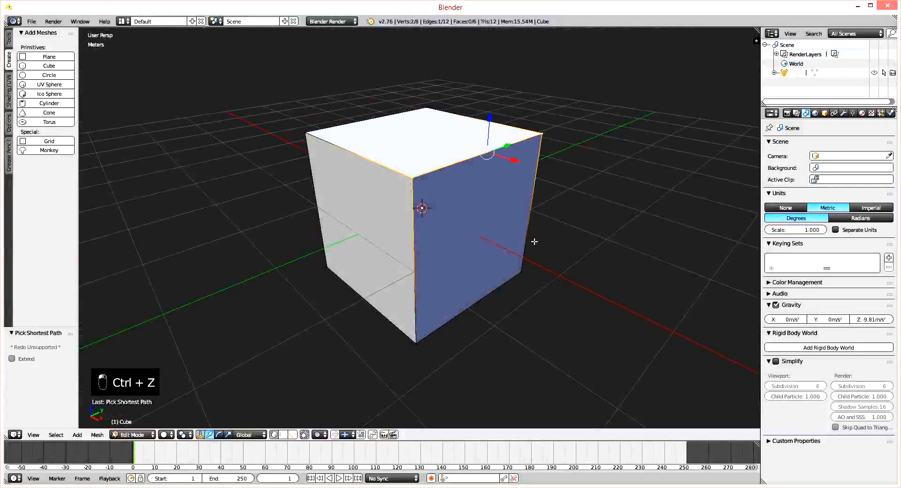
left_click(521, 271, "ctrl")
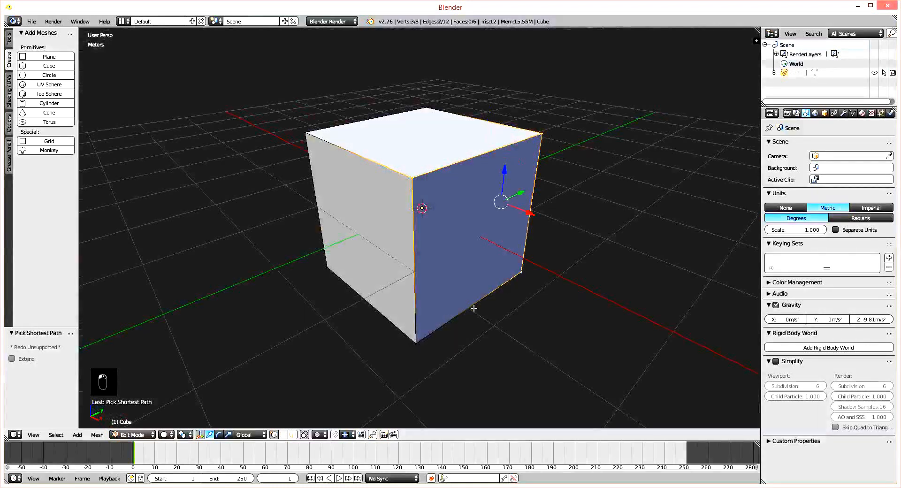
left_click(415, 343, "ctrl")
middle_click_drag(539, 257, 469, 256)
scroll(492, 261, "down", 2)
middle_click_drag(469, 256, 495, 246)
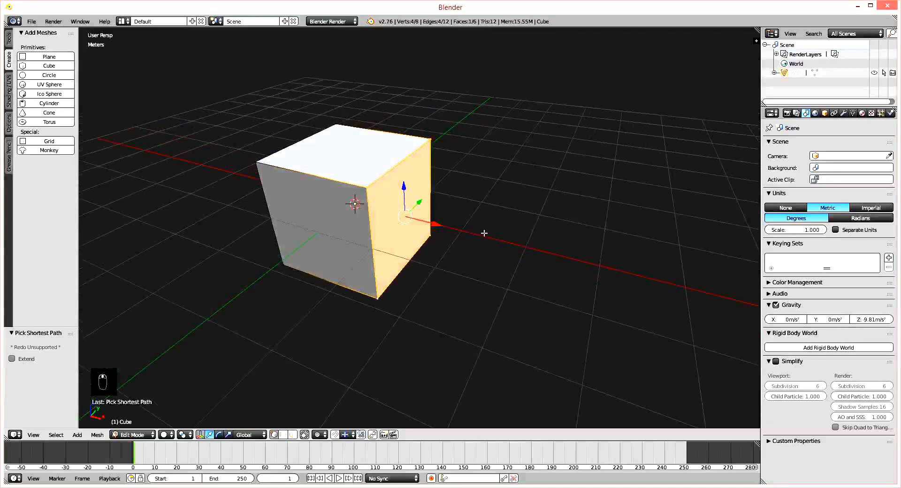
Try moving the selected side face freely and along the global X, Z and Y axes, and cancel the move.
key("g")
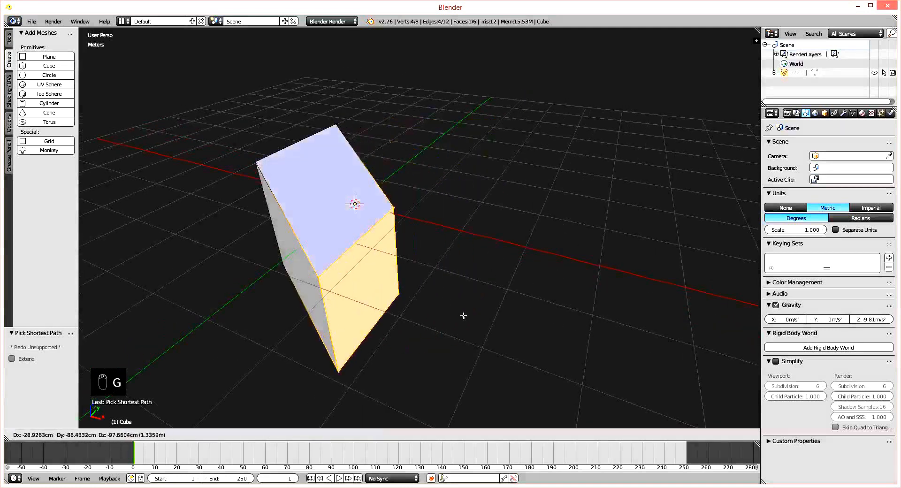
key("x")
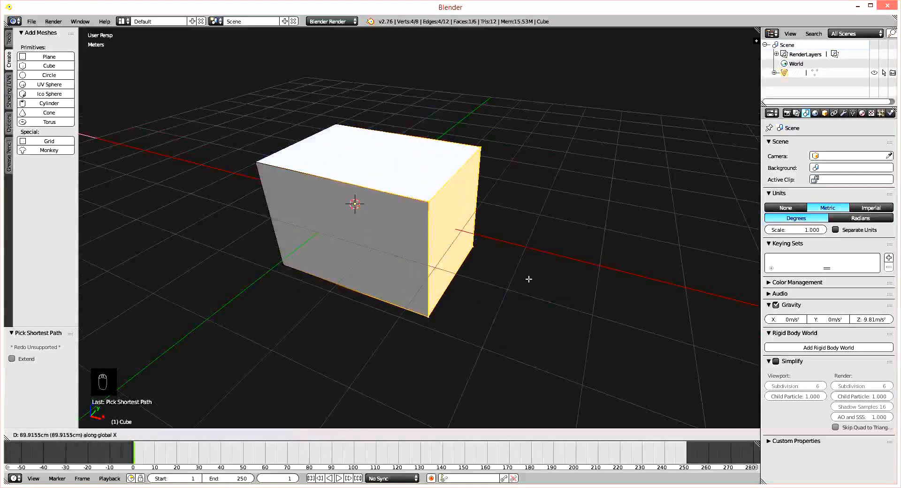
key("z")
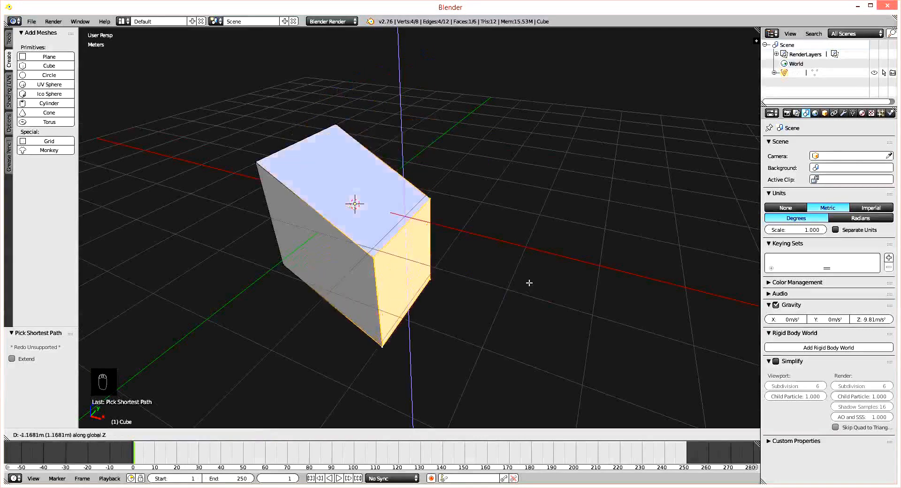
key("y")
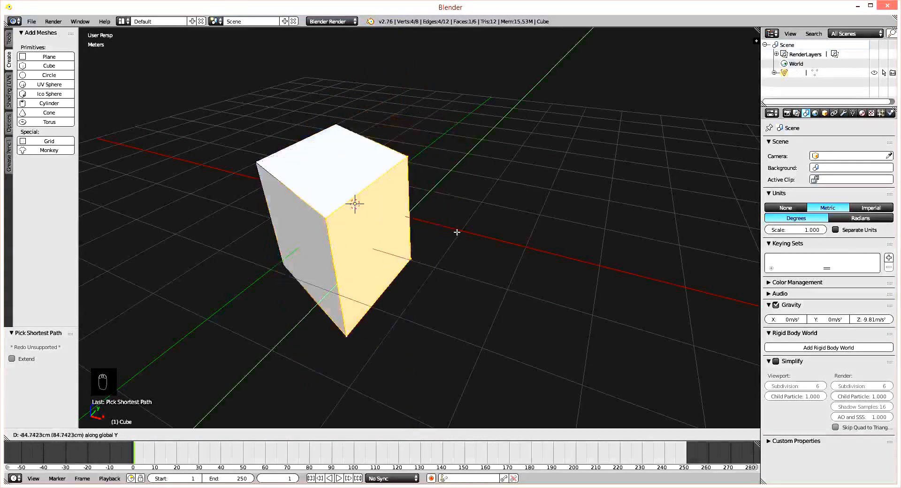
right_click(483, 219)
mouse_move(399, 189)
middle_mouse_down("shift")
mouse_move(396, 213)
mouse_move(436, 204)
mouse_move(398, 188)
middle_mouse_up("shift")
scroll(396, 213, "up", 2)
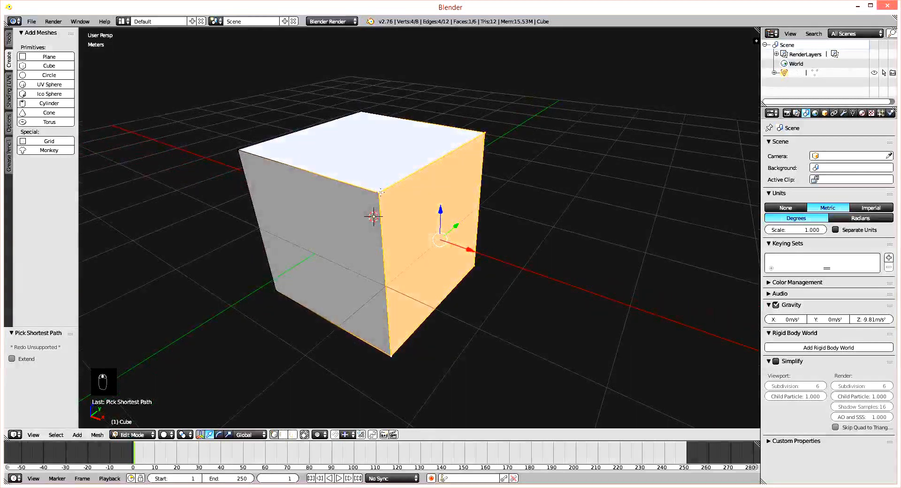
Reduce the selection to the side face's upper two vertices and try moving them along global X and freely, cancelling each move.
right_click(378, 191)
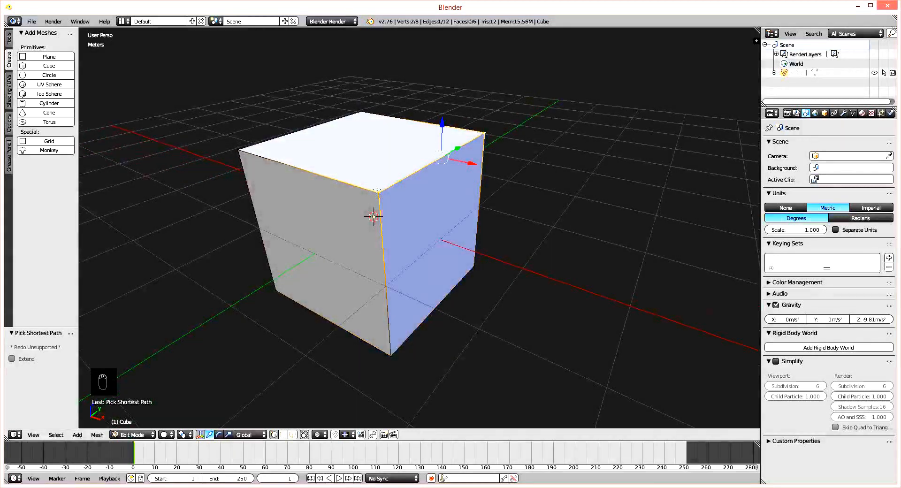
key("g")
key("x")
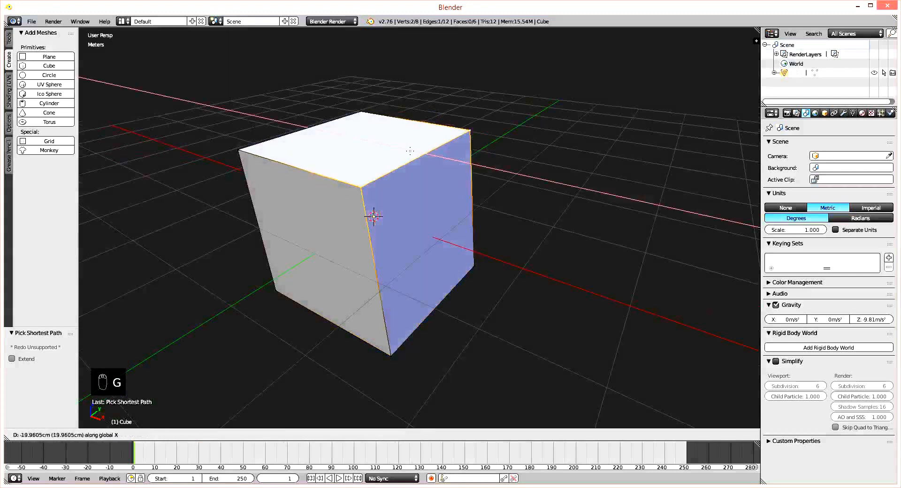
right_click(424, 175)
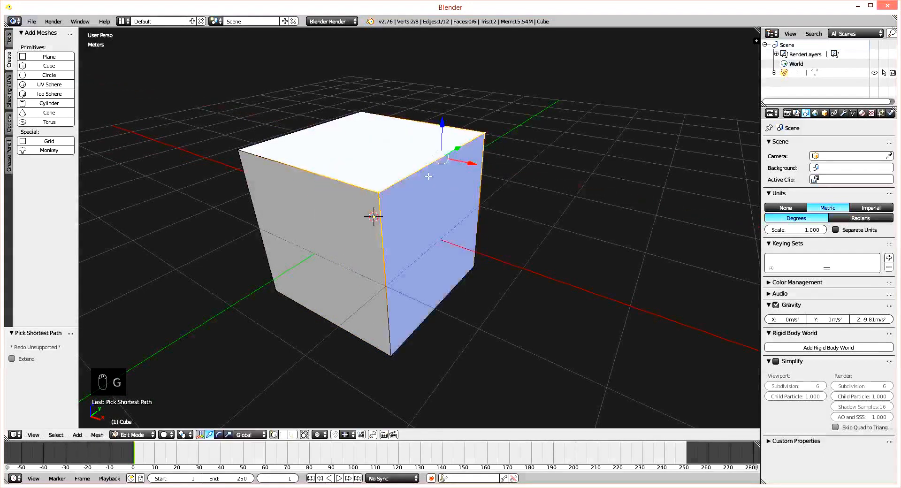
key("g")
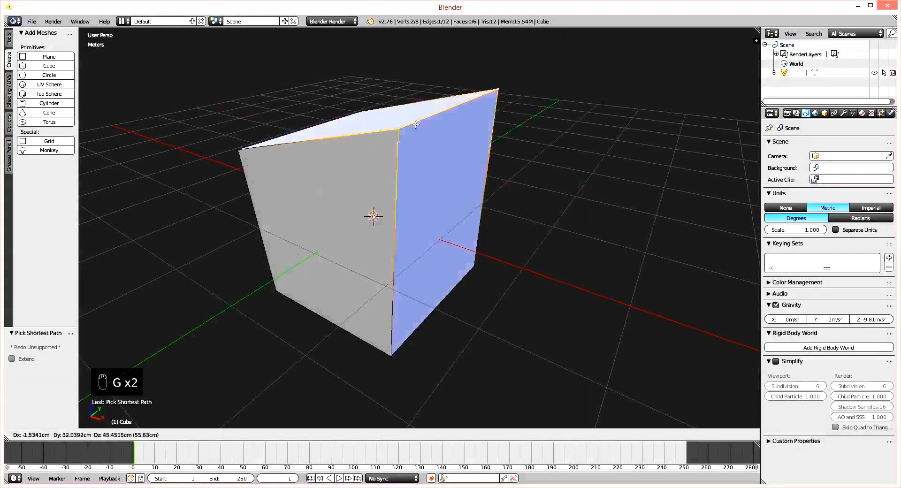
right_click(467, 214)
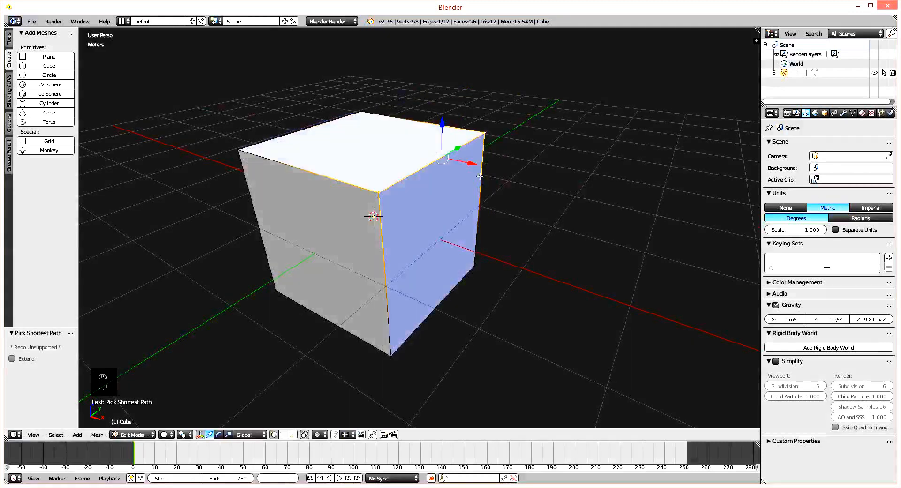
key("Escape")
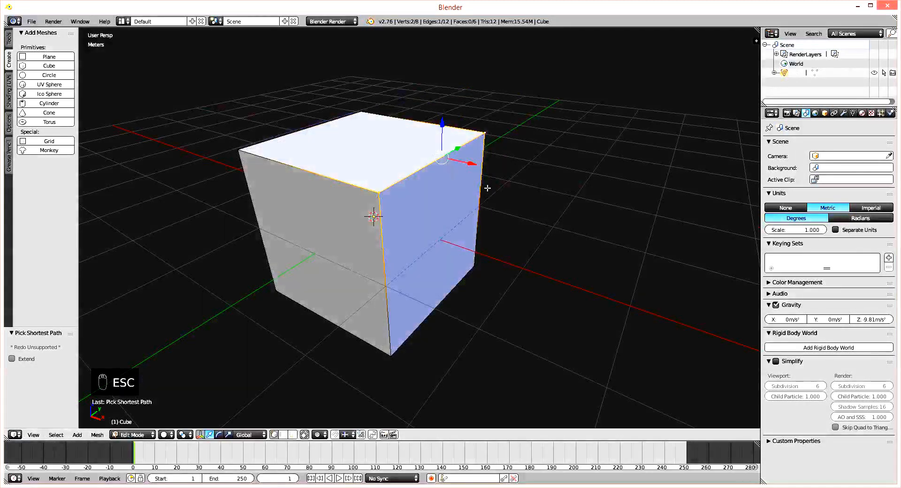
key("g")
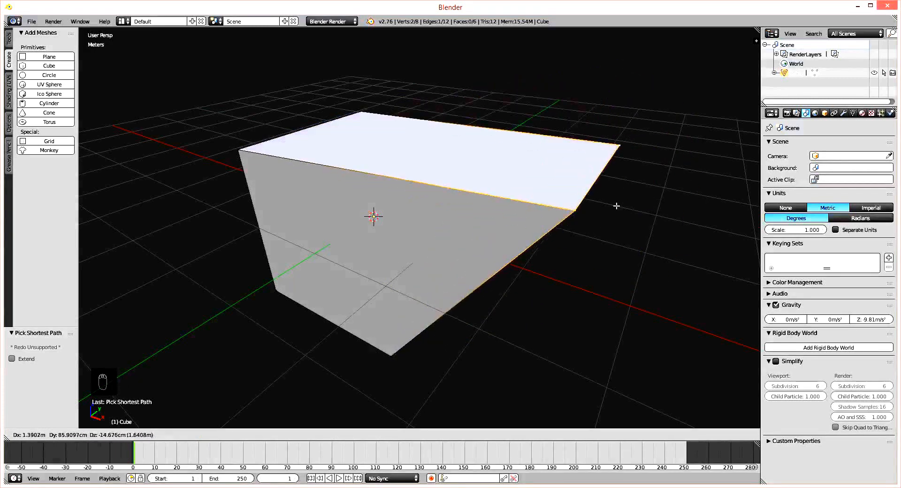
key("Escape")
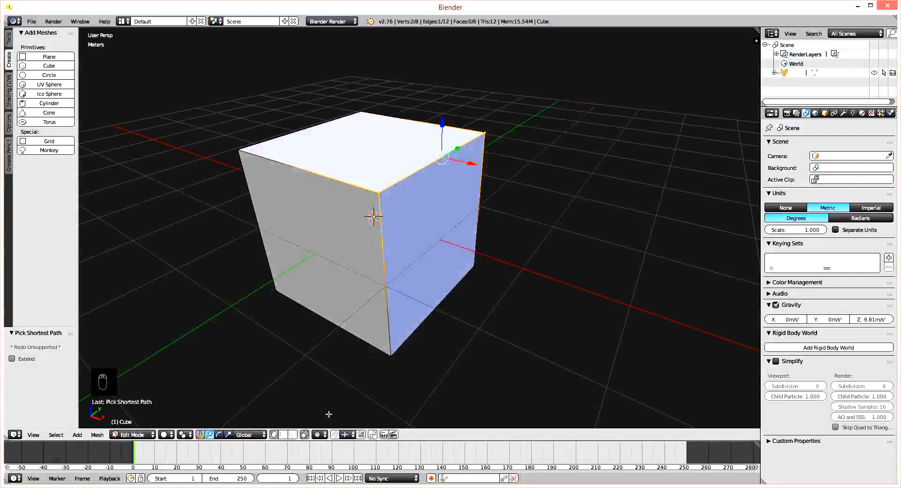
Switch to edge selection and select all four edges around the cube's top face.
left_click(282, 435)
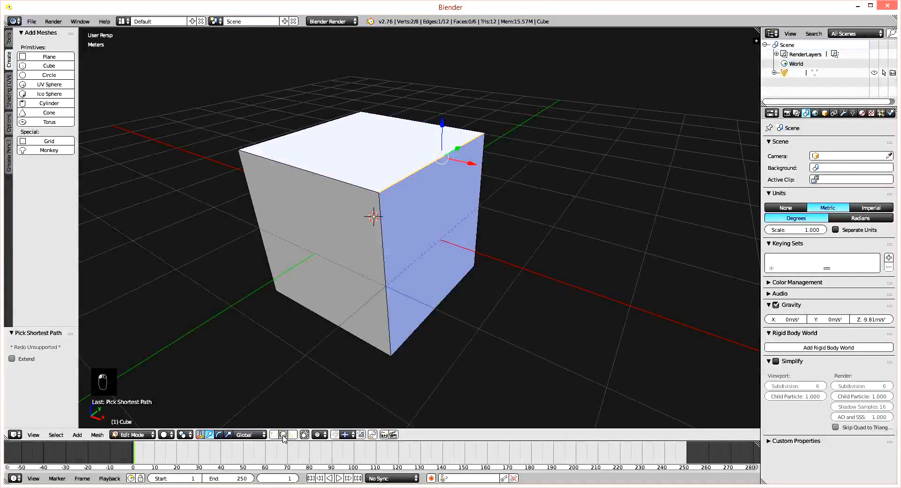
right_click(331, 178)
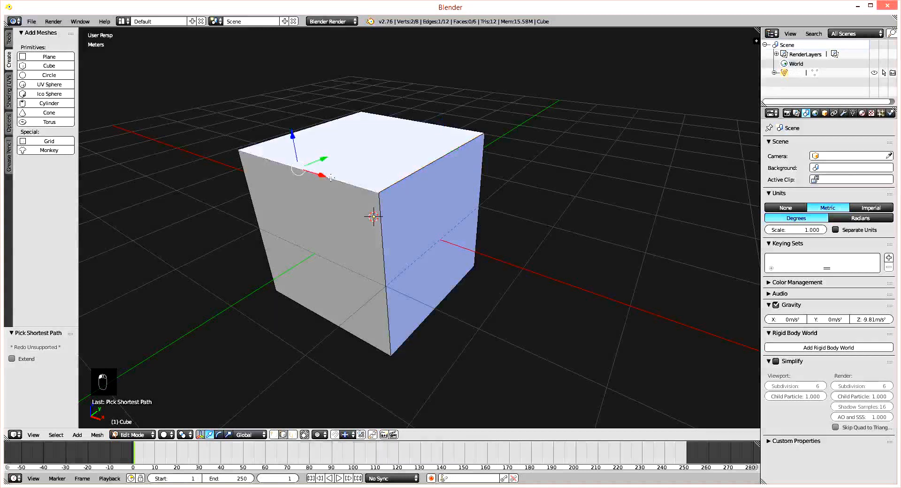
right_click(402, 178, "shift")
middle_click_drag(402, 179, 354, 127)
right_click(357, 98, "shift")
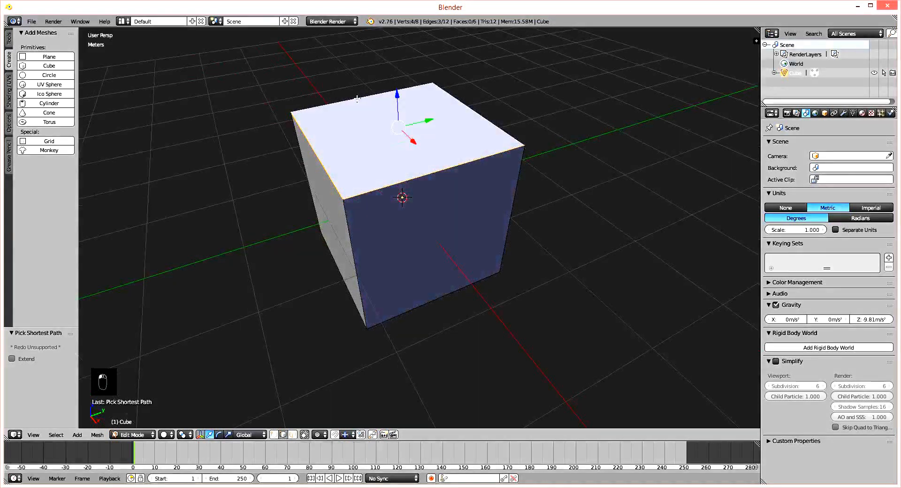
right_click(465, 103, "shift")
middle_click_drag(493, 110, 505, 167)
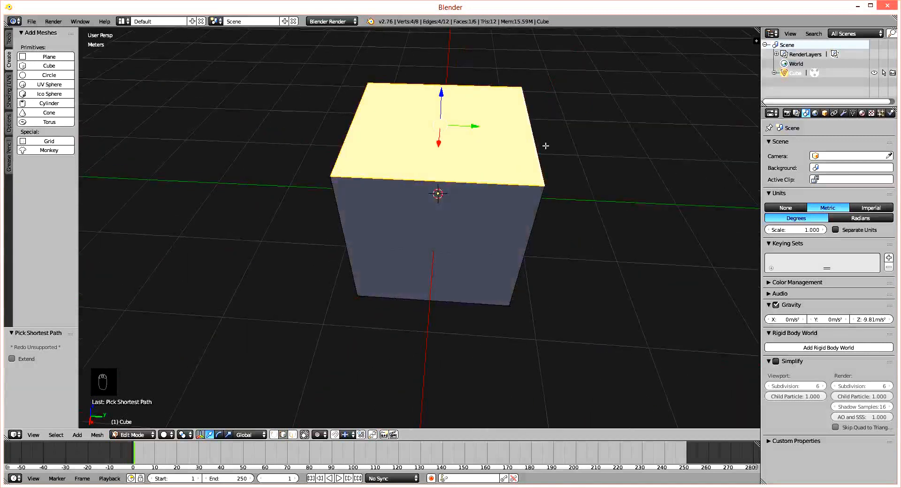
Deselect all of the cube's geometry and switch to face selection.
middle_click_drag(546, 146, 523, 129)
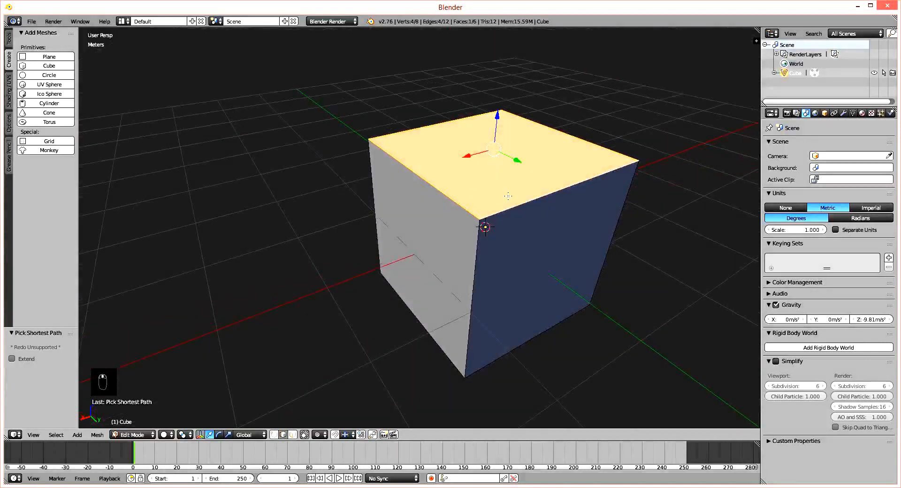
middle_click_drag(512, 192, 389, 319)
key("a")
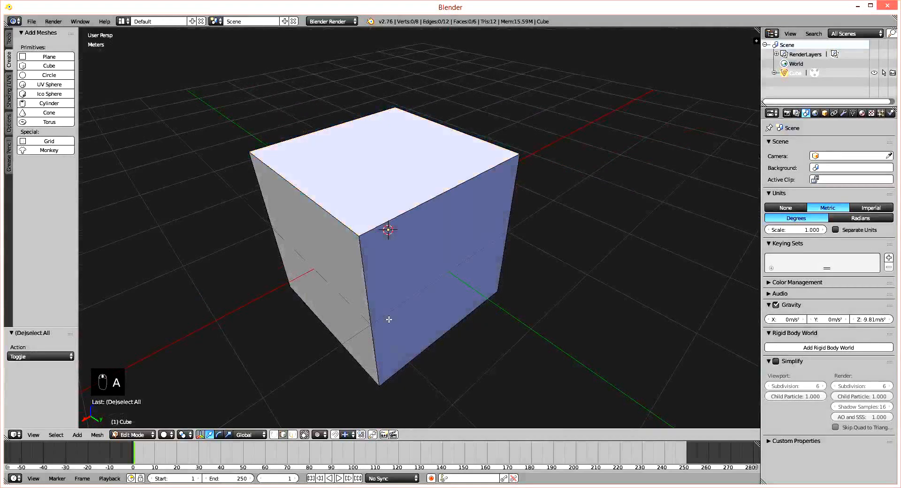
left_click(293, 435)
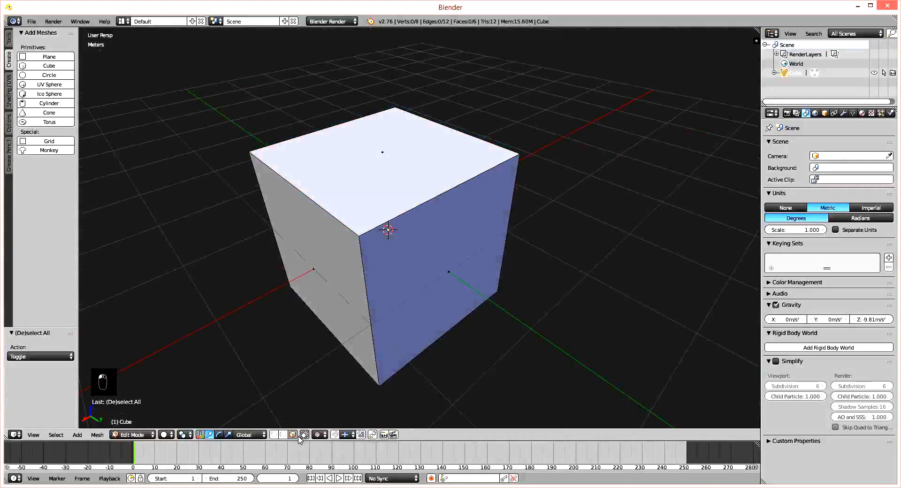
Inspect the cube from several sides and select one of its side faces.
middle_click_drag(341, 259, 363, 201)
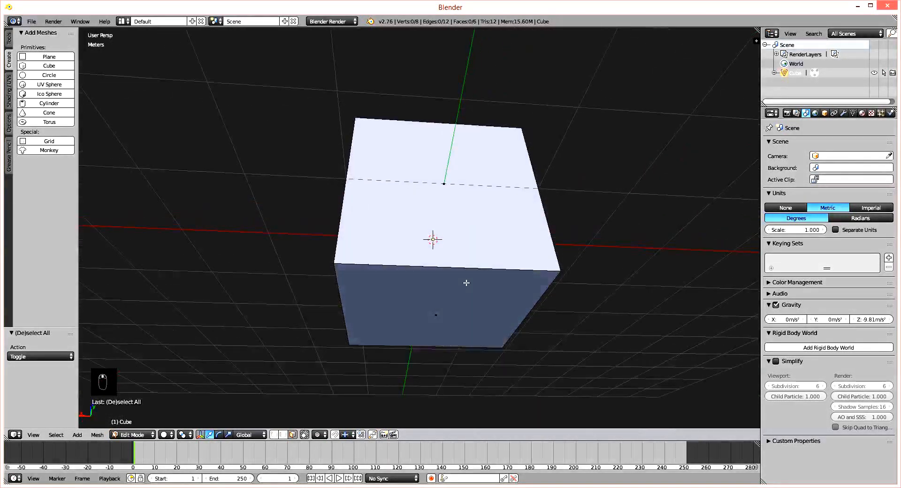
middle_click_drag(466, 283, 380, 147)
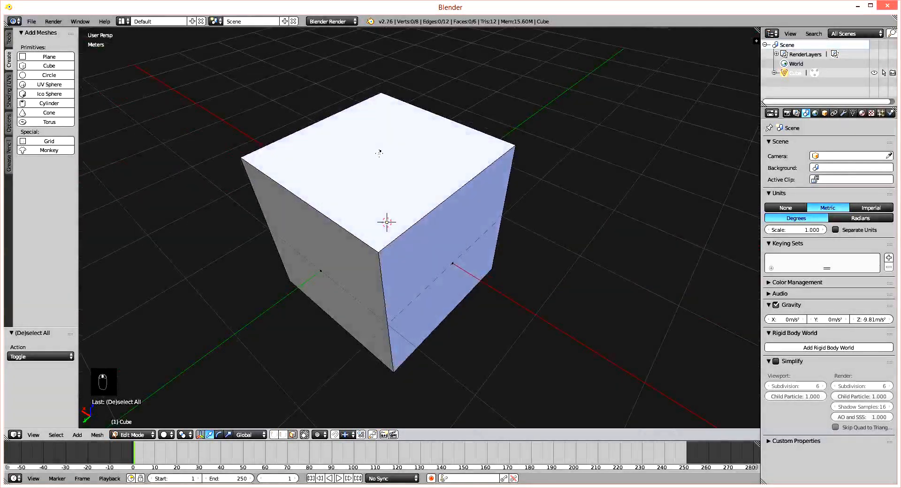
middle_click_drag(423, 188, 469, 201)
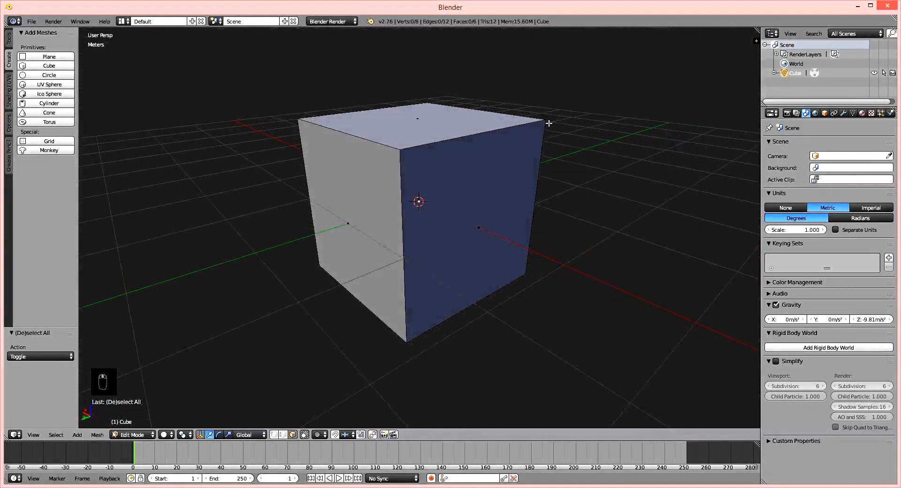
right_click(479, 228)
middle_click_drag(577, 246, 480, 253)
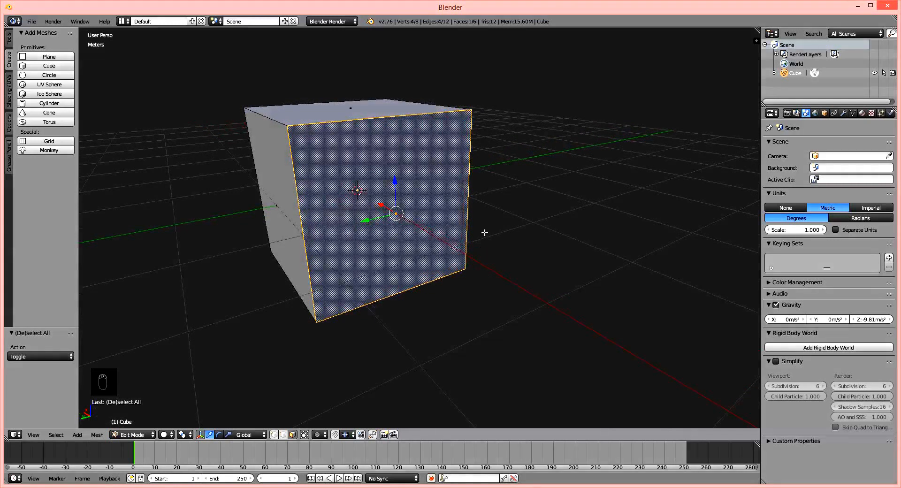
middle_click_drag(502, 261, 515, 268)
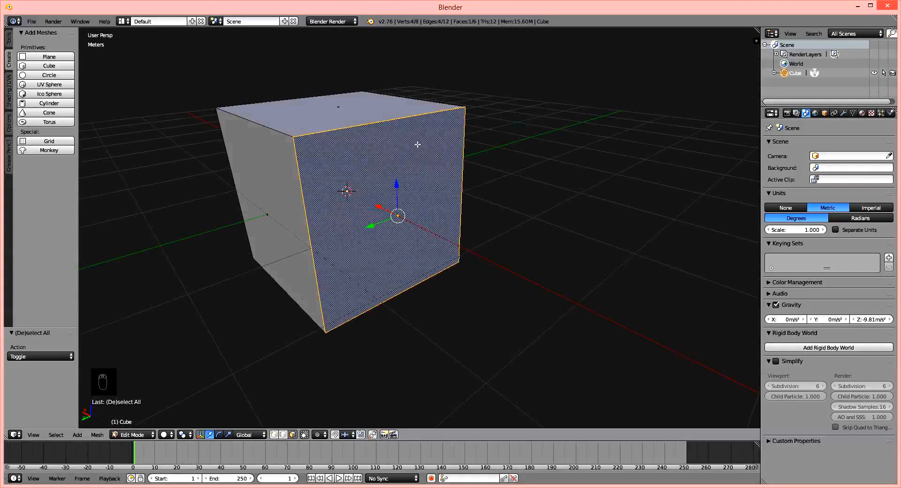
Select two other side faces and the top face of the cube, one at a time.
middle_click_drag(301, 215, 424, 206)
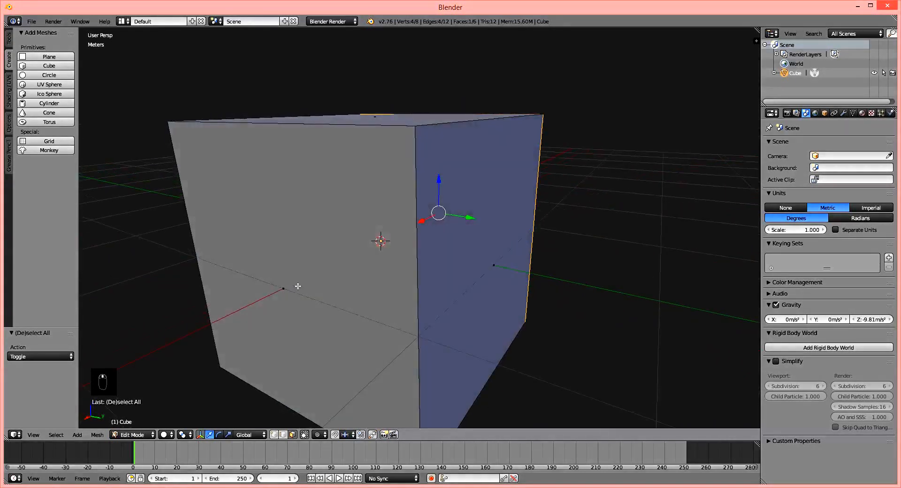
right_click(282, 289)
middle_click_drag(426, 311, 463, 244)
right_click(467, 211)
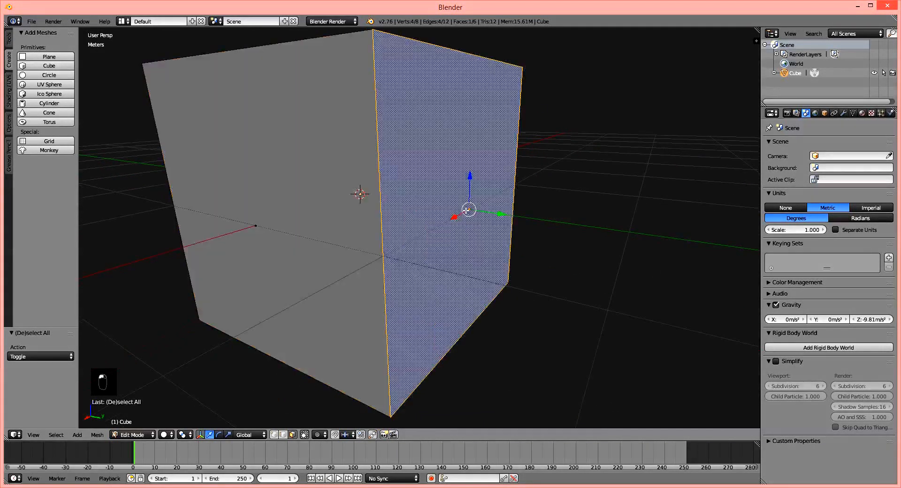
middle_click_drag(254, 227, 303, 210)
right_click(303, 210)
middle_click_drag(357, 313, 492, 271, "shift")
middle_click_drag(446, 320, 484, 330)
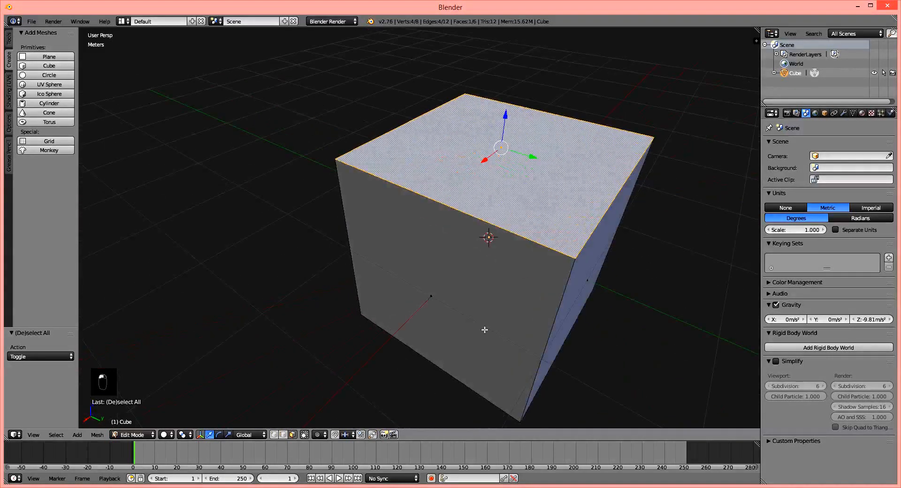
Select one side face and extend the selection around the cube with the other three side faces.
scroll(495, 319, "down", 4)
middle_click_drag(477, 246, 401, 230, "shift")
scroll(388, 199, "up", 3)
right_click(395, 214)
right_click(274, 234)
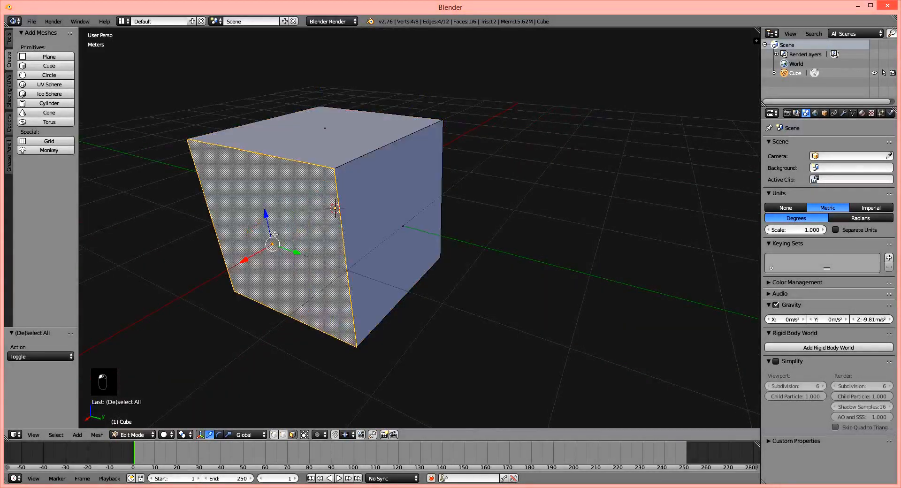
right_click(395, 216, "shift")
middle_click_drag(503, 253, 396, 252)
middle_click_drag(436, 247, 445, 280, "shift")
scroll(444, 281, "down", 1)
right_click(456, 230, "shift")
middle_click_drag(512, 239, 343, 248)
right_click(507, 266, "shift")
Select only the cube's top face, try moving it freely, and cancel the move.
right_click(498, 204)
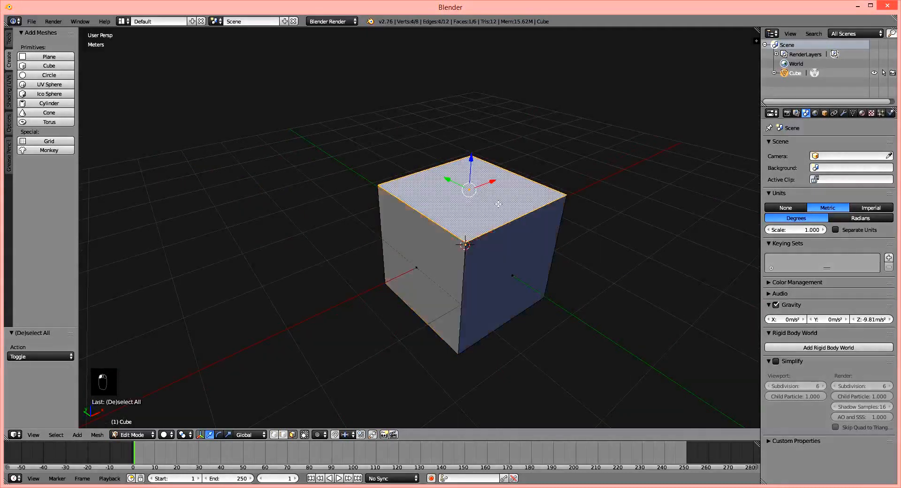
middle_click_drag(498, 204, 441, 231)
key("g")
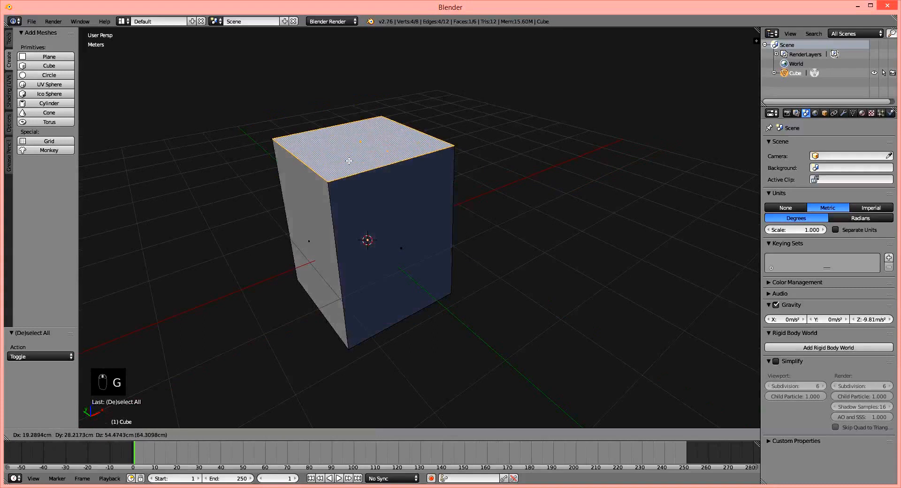
right_click(371, 298)
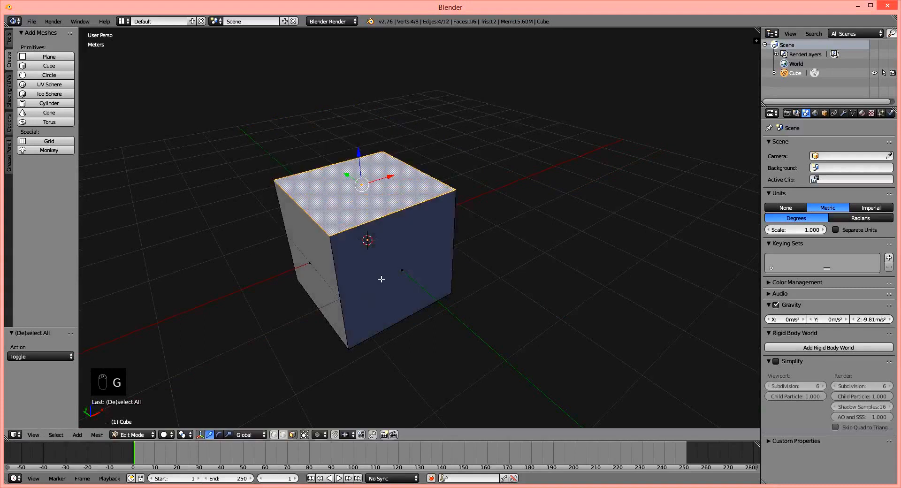
Switch to vertex selection and deselect all of the cube's geometry.
middle_click_drag(416, 288, 438, 260)
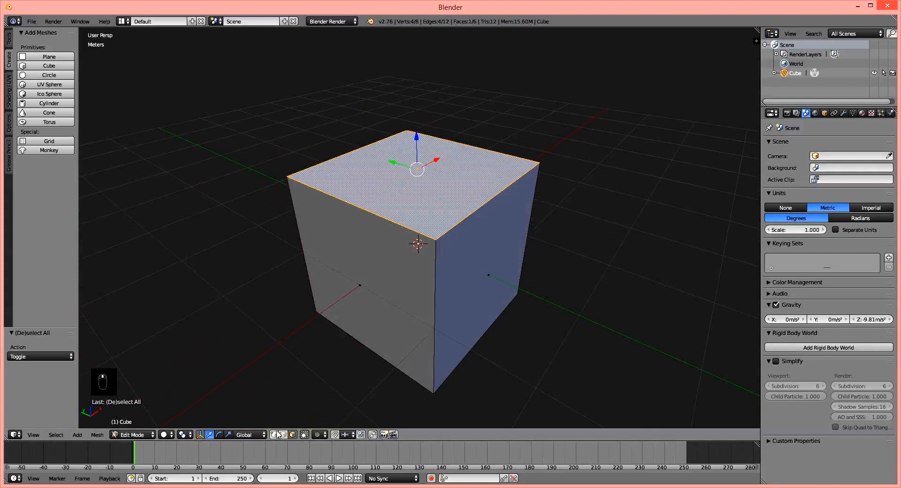
middle_click_drag(482, 333, 312, 400)
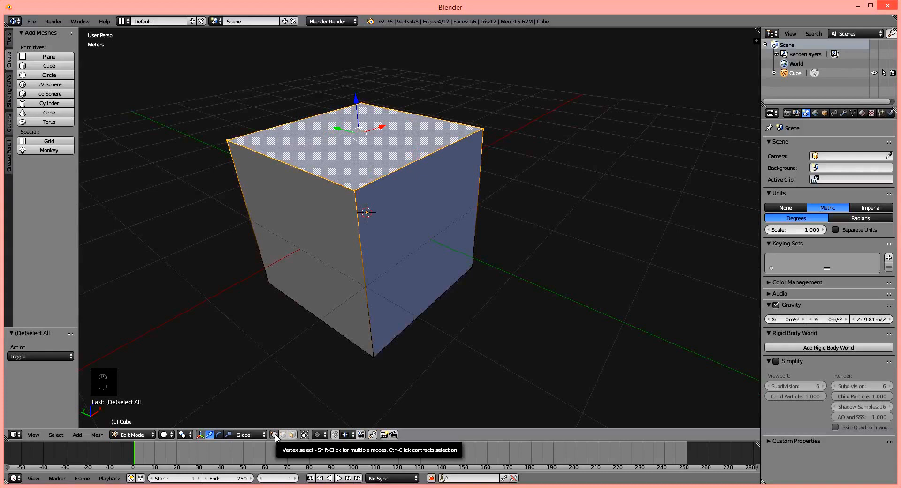
middle_click_drag(426, 227, 497, 227, "shift")
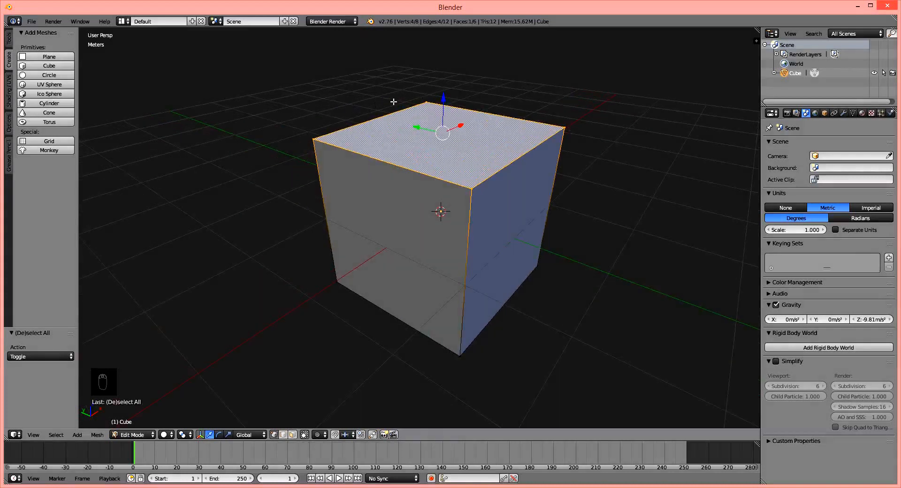
key("a")
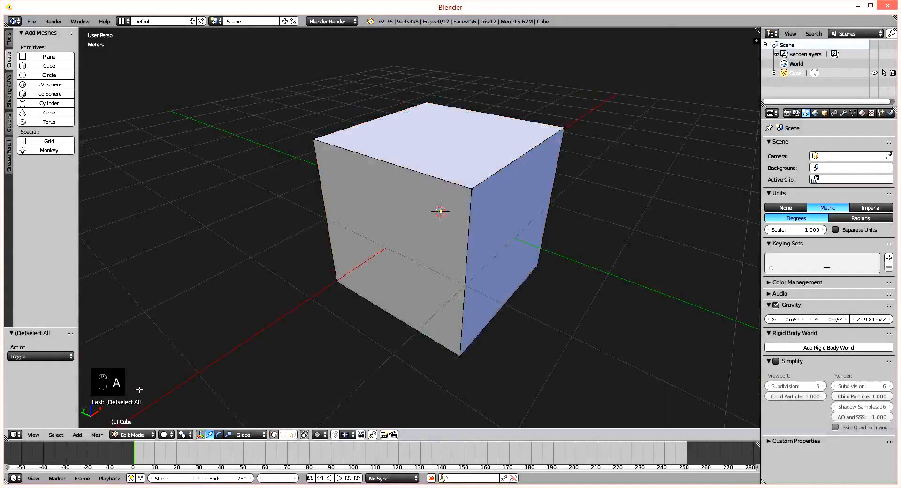
mouse_move(439, 239)
middle_mouse_down()
mouse_move(413, 221)
mouse_move(385, 238)
mouse_move(413, 230)
mouse_move(444, 236)
middle_mouse_up()
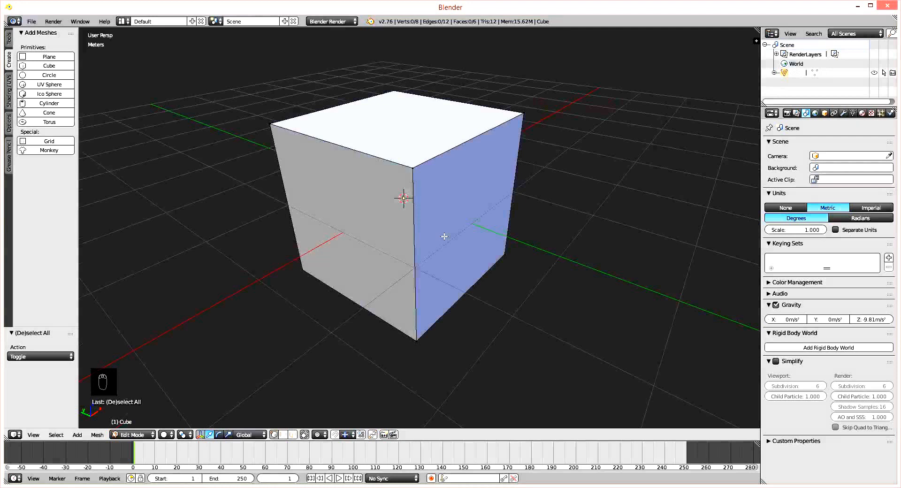
Select the single vertex at the cube's nearest upper corner.
right_click(414, 168)
middle_click_drag(500, 158, 421, 215)
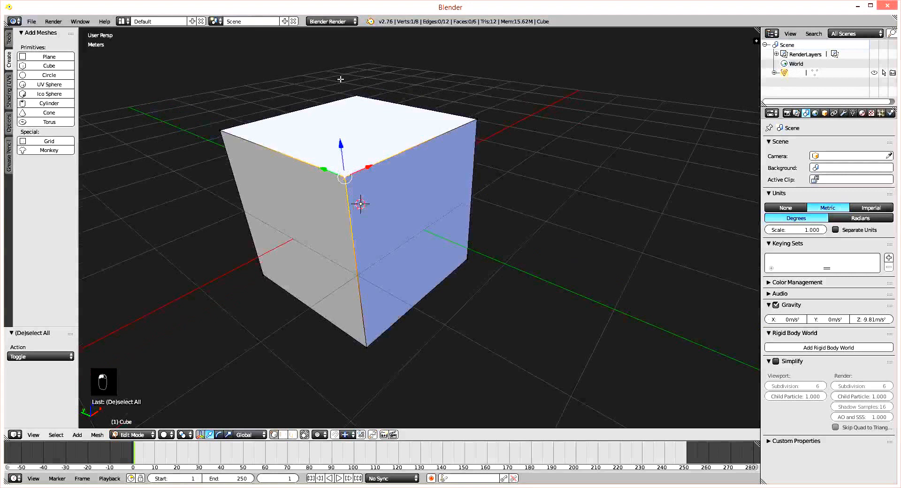
middle_click_drag(386, 296, 427, 291)
middle_click_drag(439, 141, 399, 141)
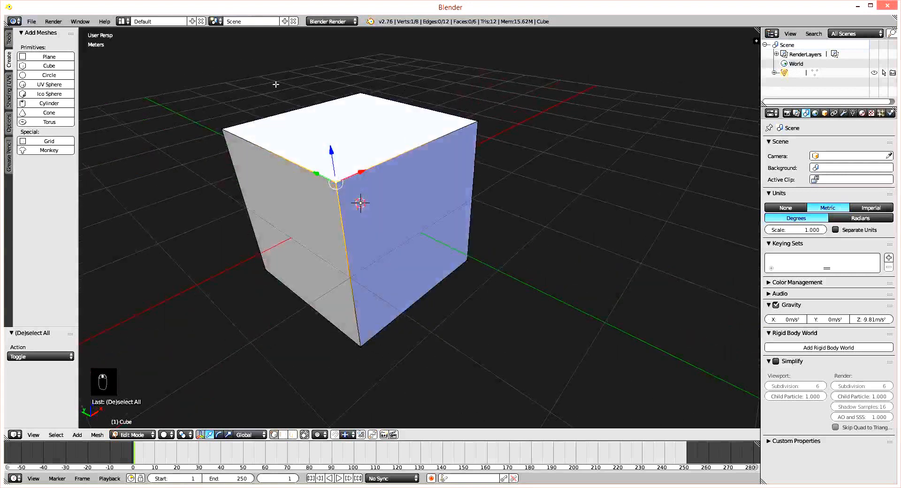
Select the nearest lower corner vertex, add two more vertices of the same side face, and deselect everything.
right_click(365, 347)
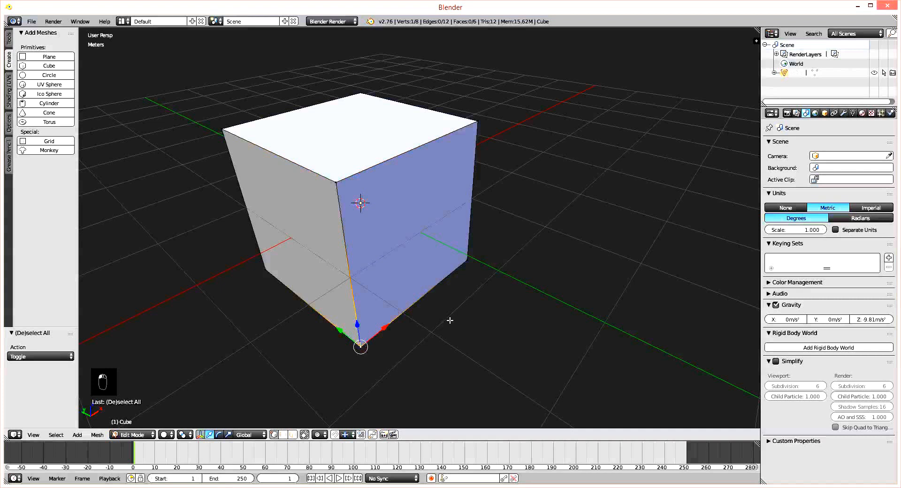
right_click(468, 259, "shift")
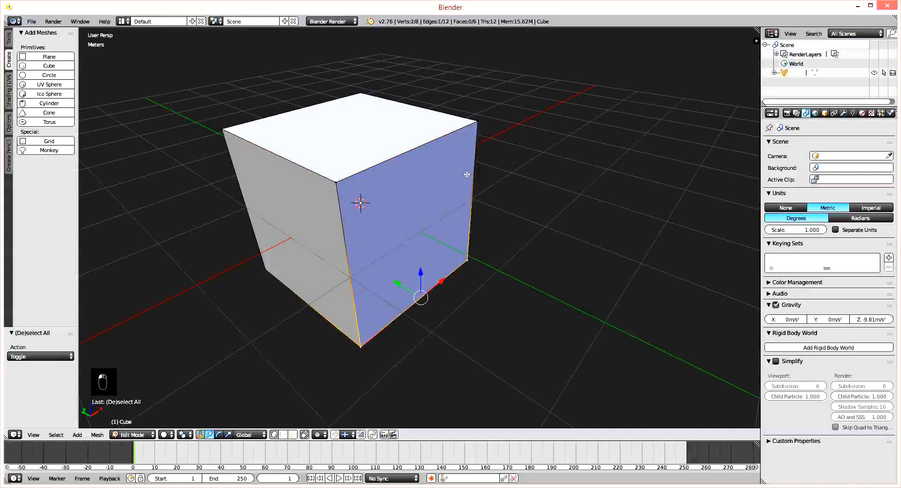
right_click(478, 123, "shift")
key("a")
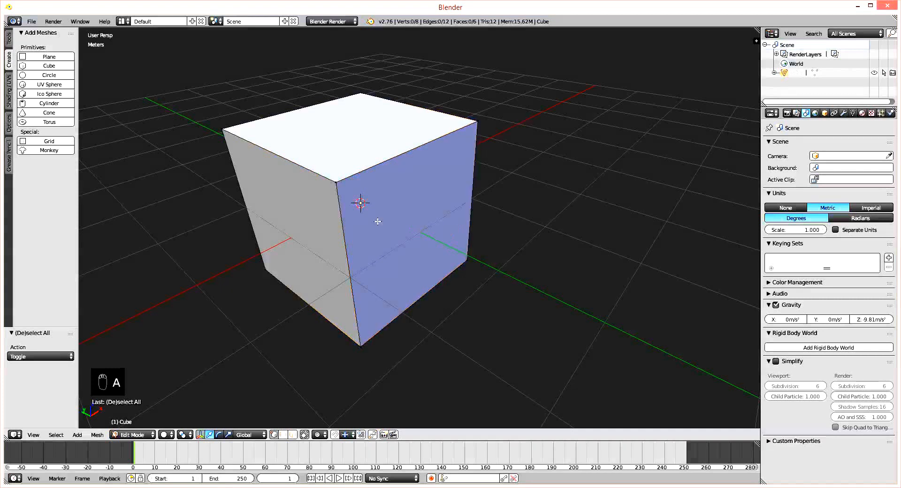
Box-select the whole cube and clear the selection.
middle_click_drag(378, 221, 415, 215)
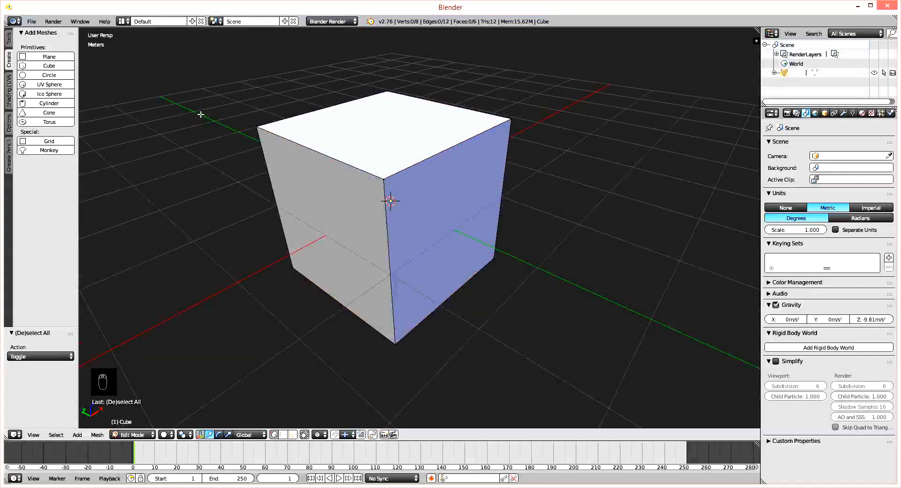
key("b")
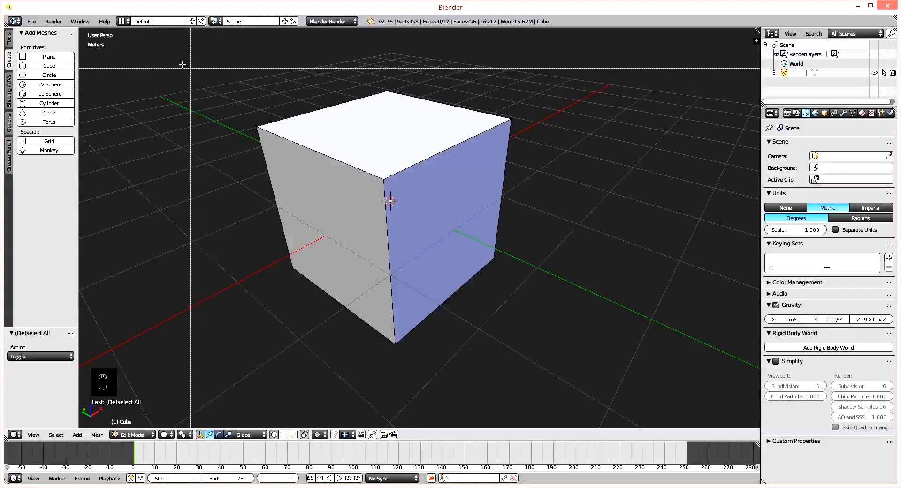
left_click_drag(172, 58, 657, 383)
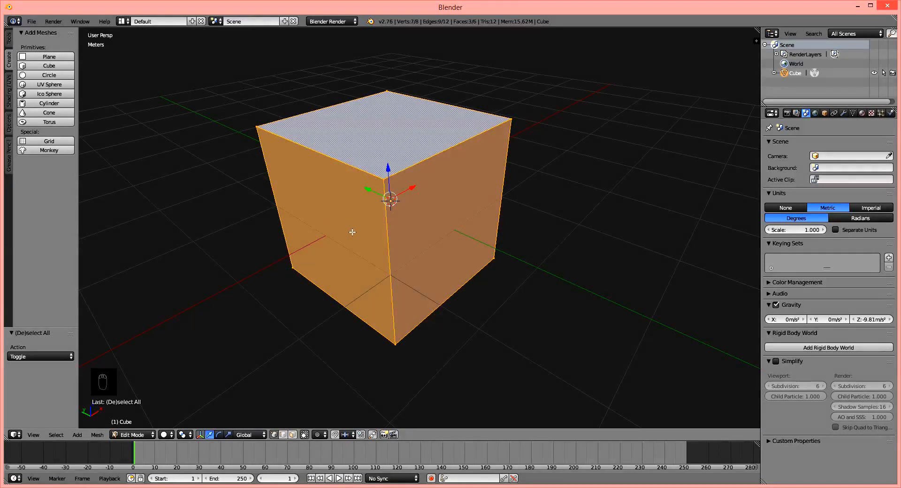
key("a")
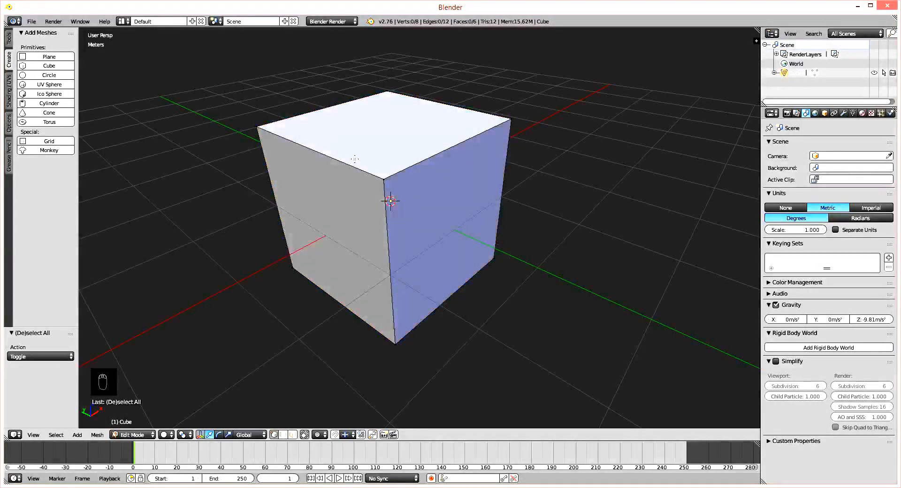
Box-select only the nearest vertical edge's vertices and the adjacent lower corner vertex, and clear the selection.
key("b")
left_click_drag(346, 143, 571, 368)
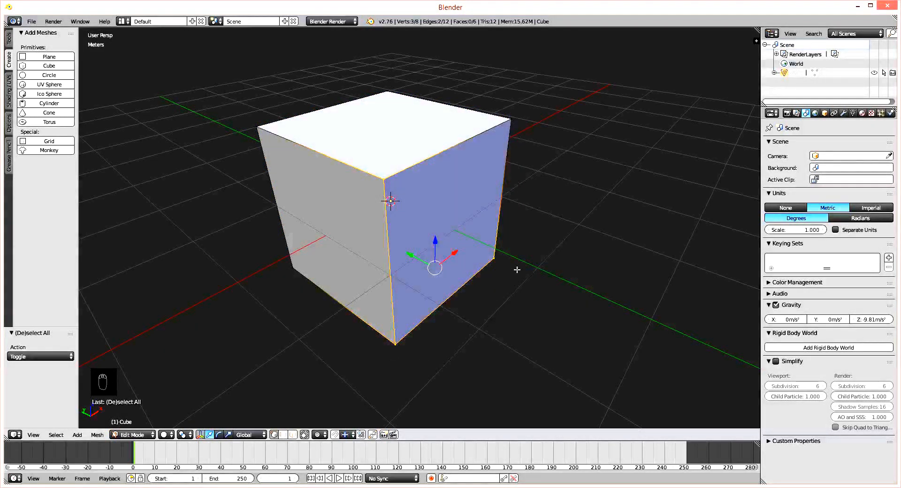
key("a")
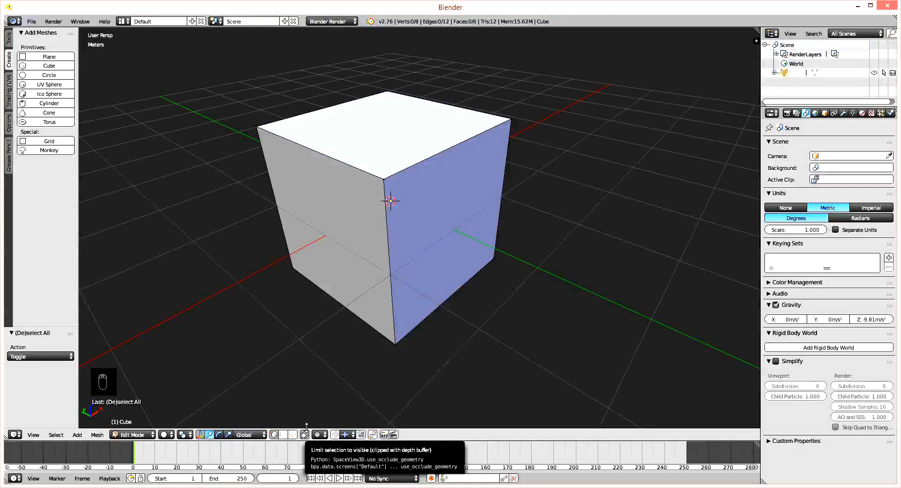
Turn limiting the selection to visible geometry off and back on.
middle_click_drag(459, 194, 450, 192)
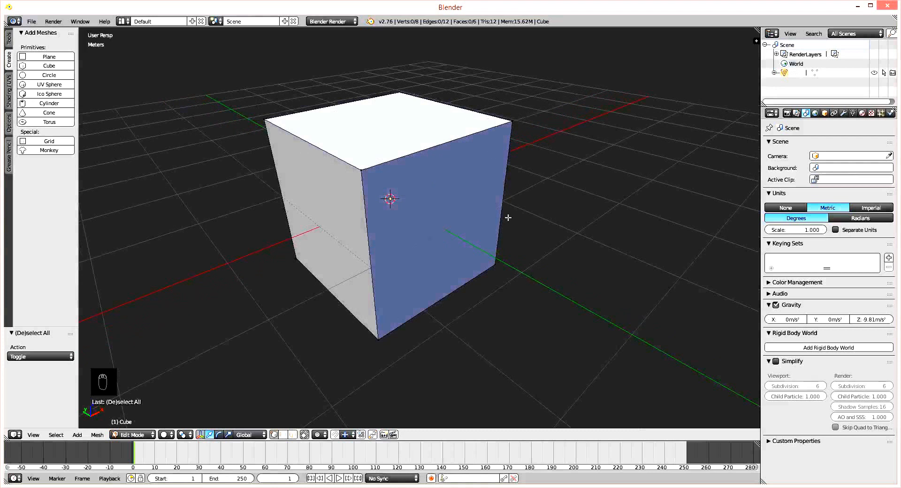
left_click(304, 435)
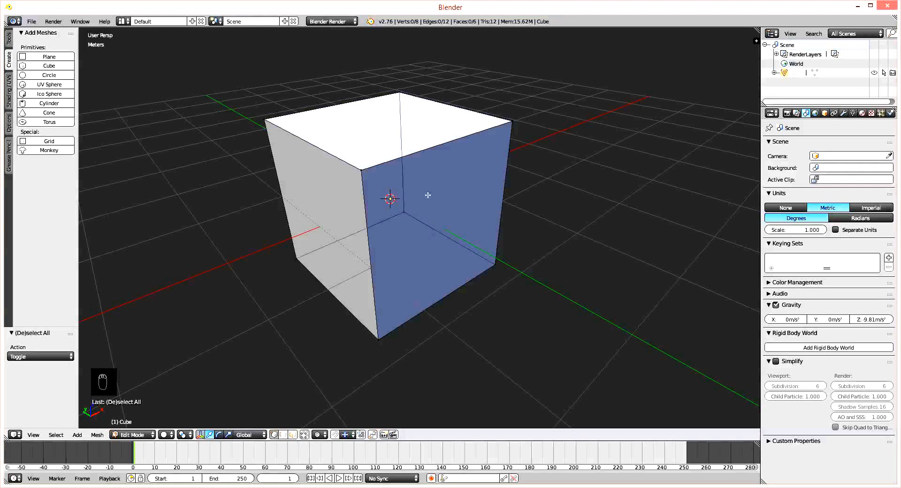
left_click(306, 435)
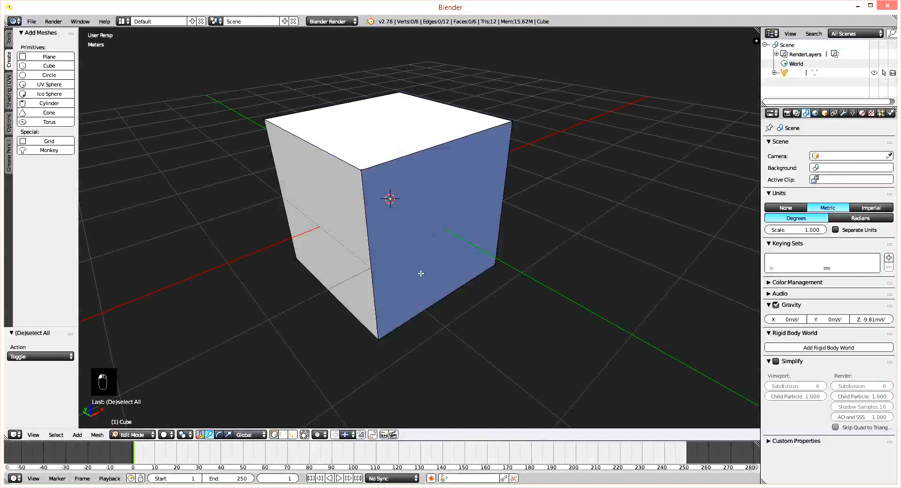
Turn off limiting selection to visible, select and deselect the hidden rear lower vertex, and turn the limit back on.
left_click(306, 435)
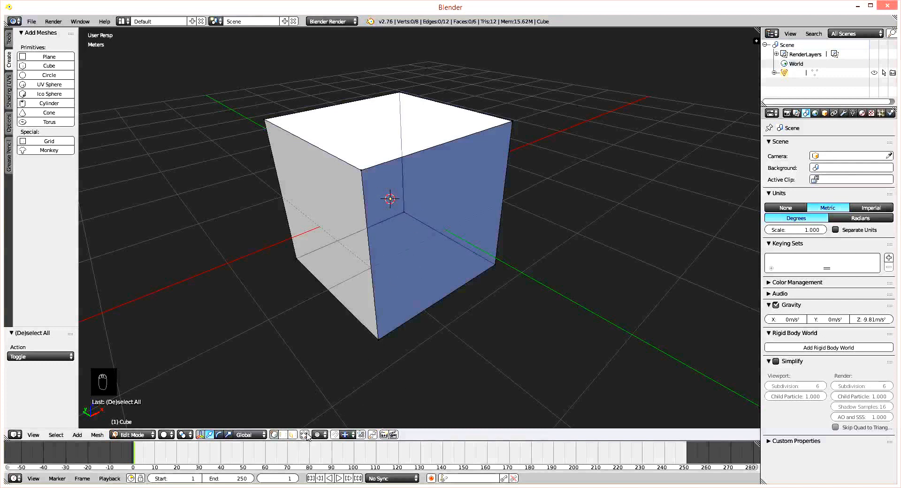
right_click(404, 213)
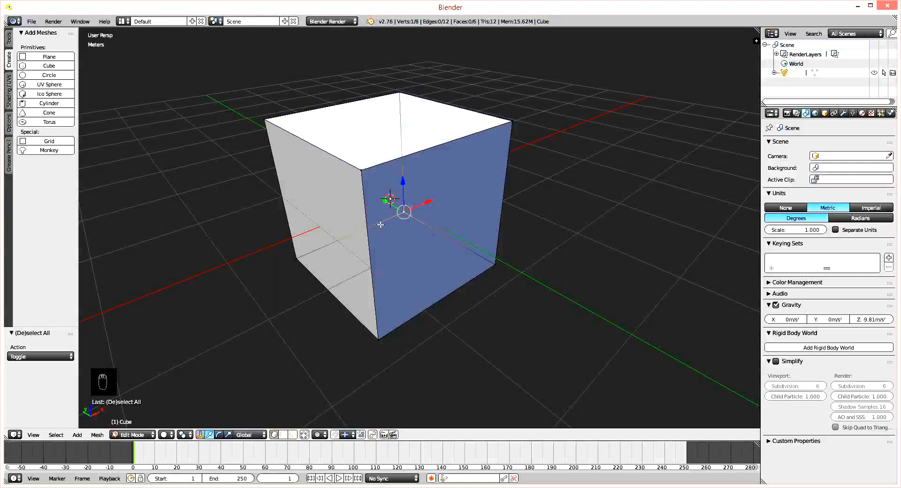
key("a")
mouse_move(406, 244)
middle_mouse_down()
mouse_move(423, 253)
mouse_move(397, 248)
middle_mouse_up()
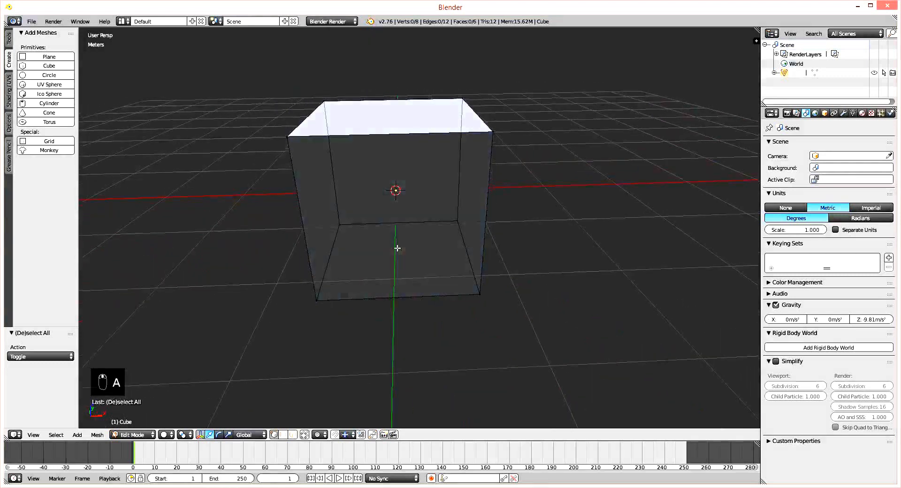
left_click(305, 434)
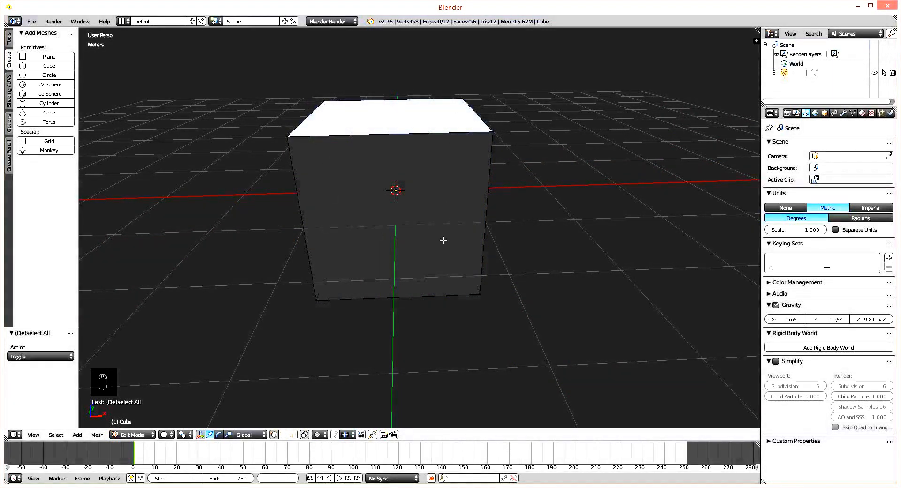
Turn off limiting selection to visible, select the two hidden rear lower vertices one after the other, and clear the selection.
left_click(305, 435)
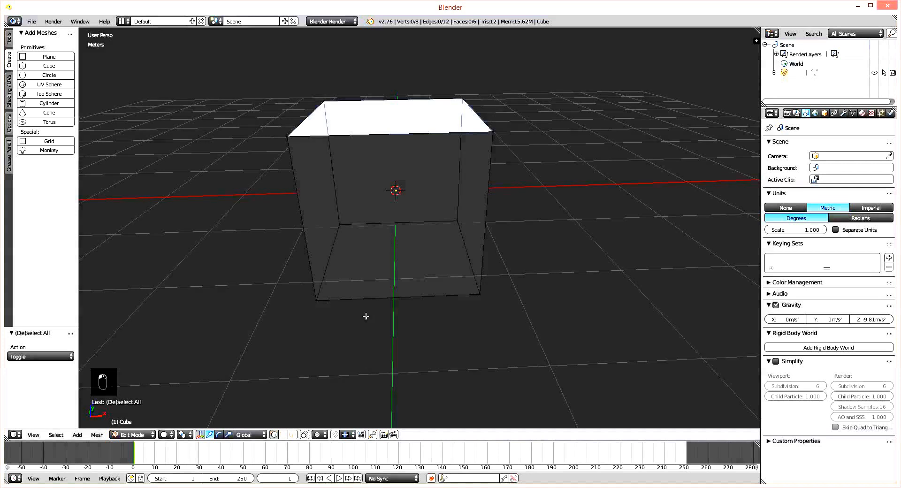
right_click(340, 224)
right_click(458, 220)
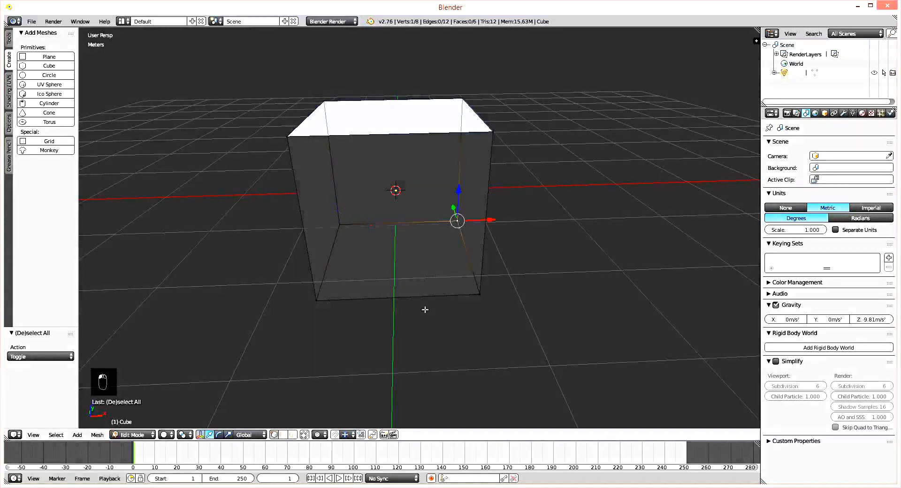
key("a")
Box-select the whole cube including its hidden geometry, and clear the selection.
middle_click_drag(371, 267, 416, 272)
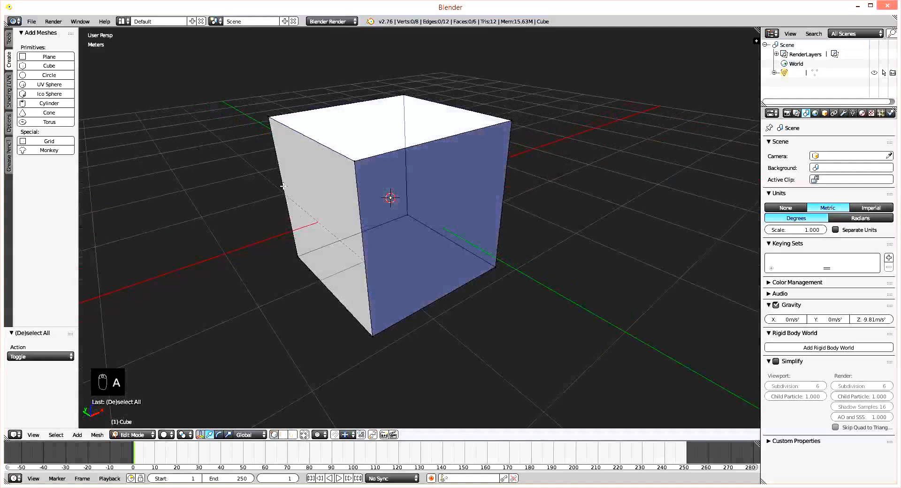
key("b")
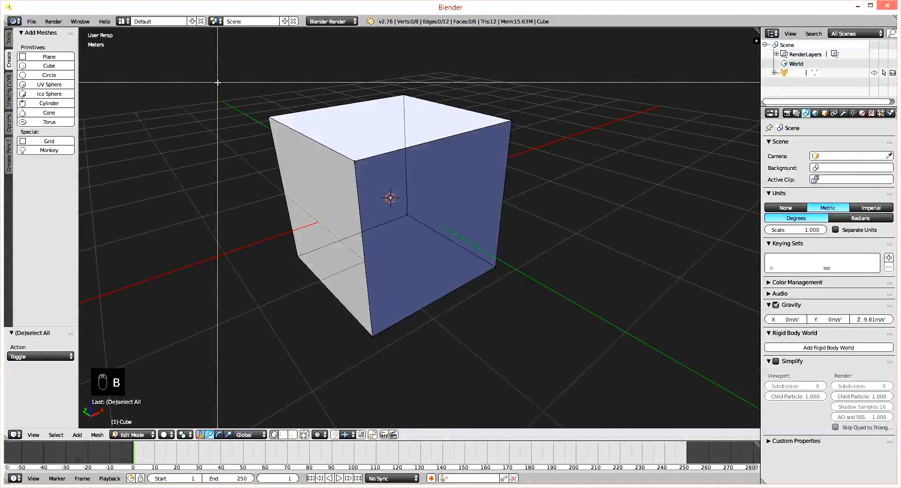
left_click_drag(193, 63, 625, 377)
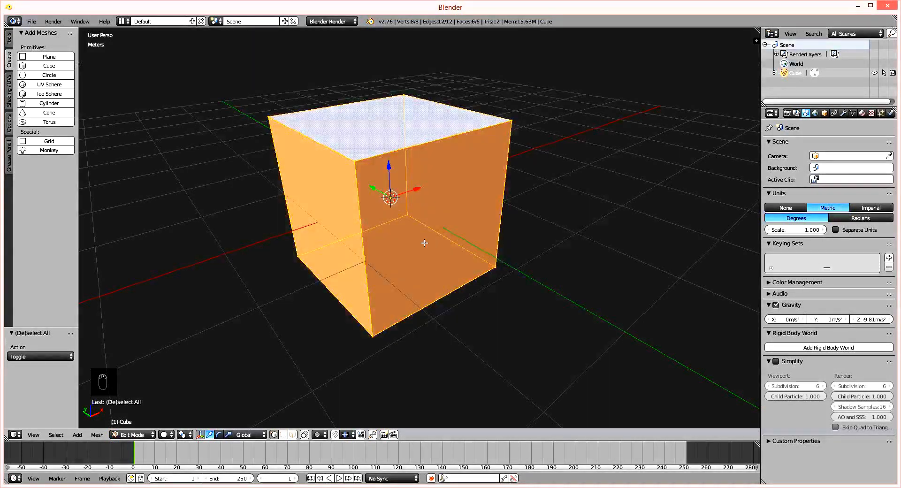
middle_click_drag(425, 244, 386, 263)
key("a")
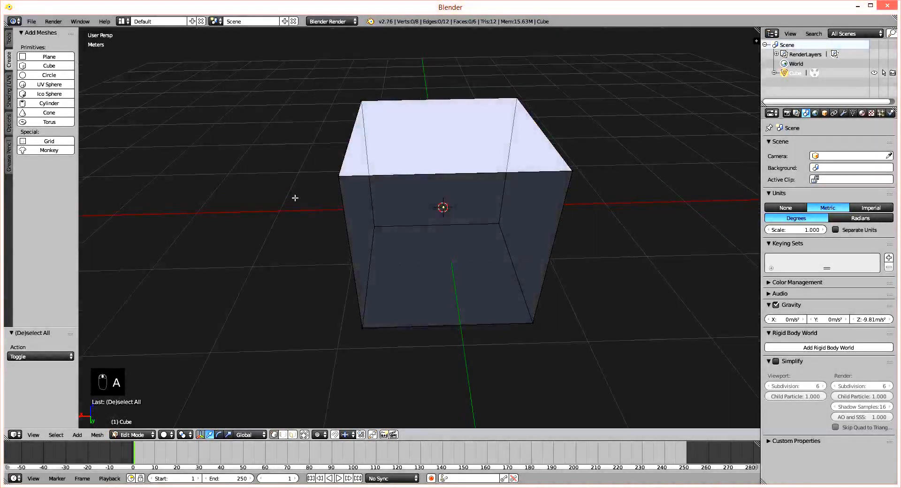
Box-select the cube's front face together with the hidden rear lower vertices, and clear the selection with limiting to visible turned on.
key("b")
left_click_drag(286, 168, 619, 356)
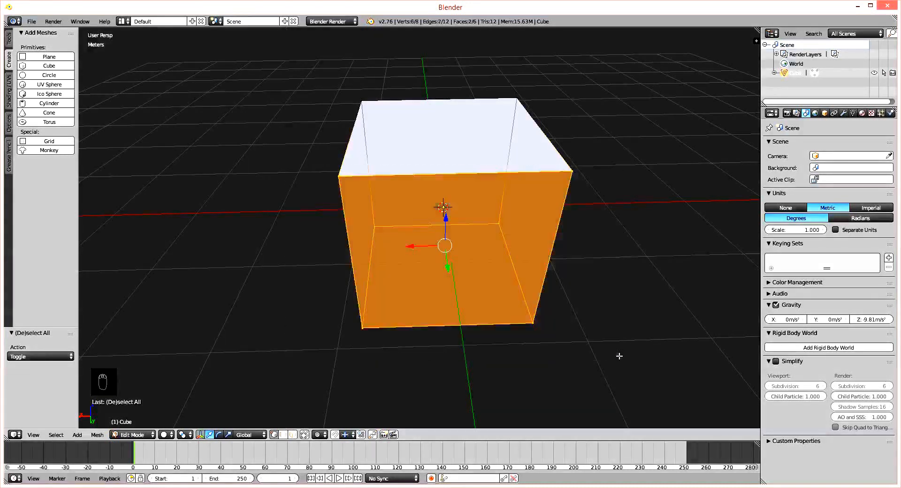
left_click(305, 435)
key("a")
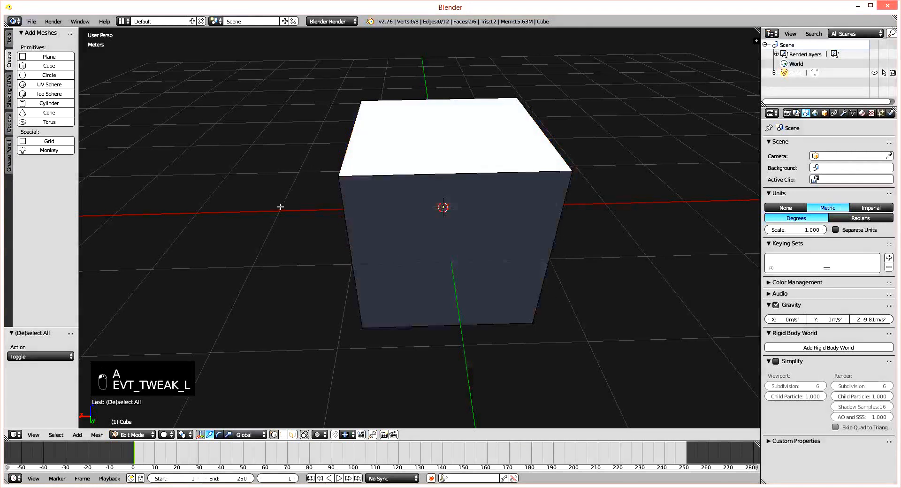
Box-select only the visible front face's four vertices and clear the selection.
key("b")
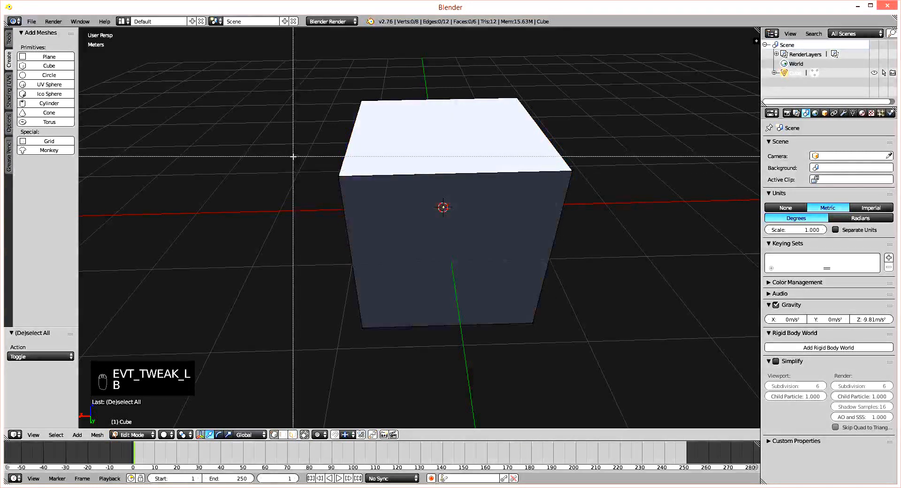
left_click_drag(294, 155, 660, 379)
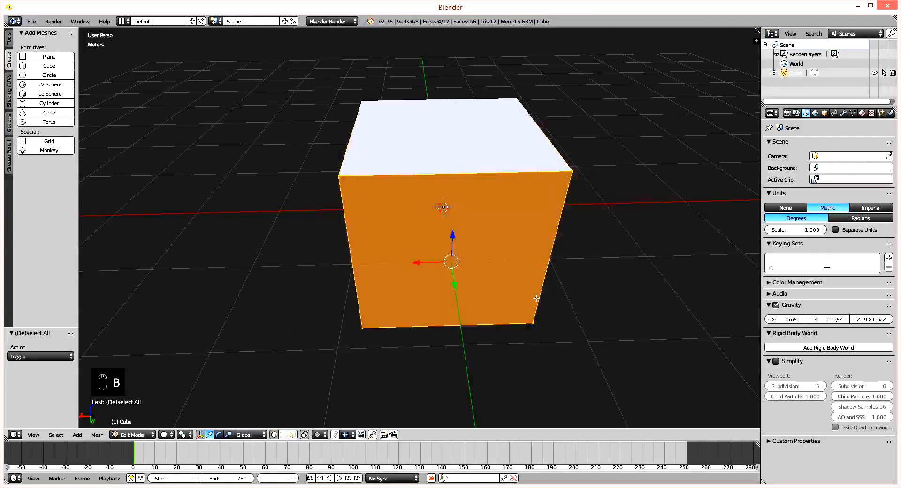
middle_click_drag(537, 299, 563, 278)
key("a")
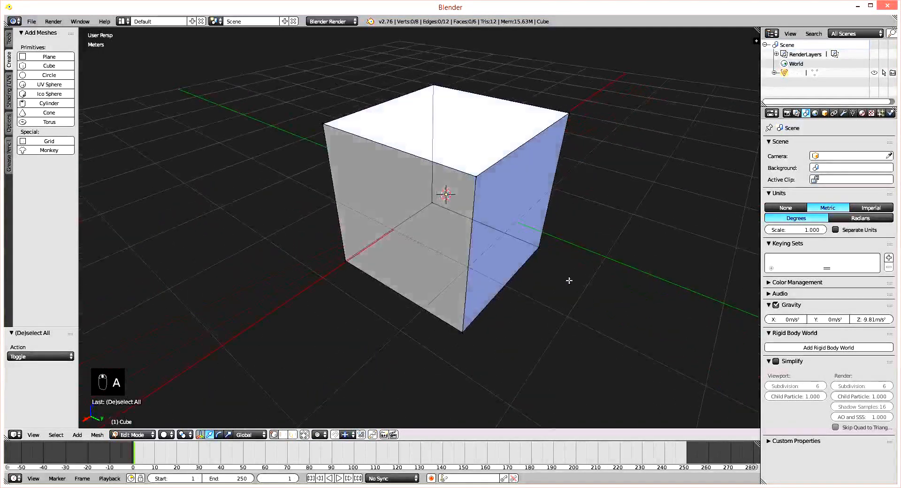
Turn limiting selection to visible on, off and on again to compare how the cube's hidden edges display.
middle_click_drag(530, 235, 524, 234)
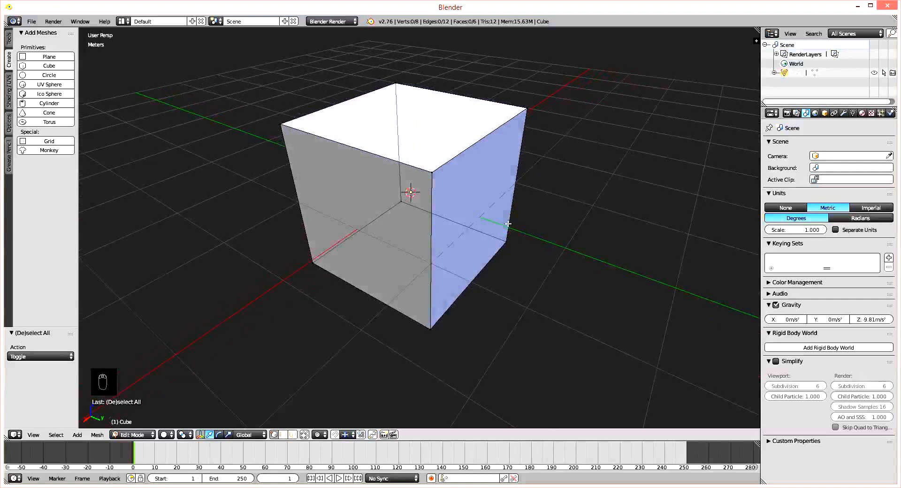
left_click(304, 434)
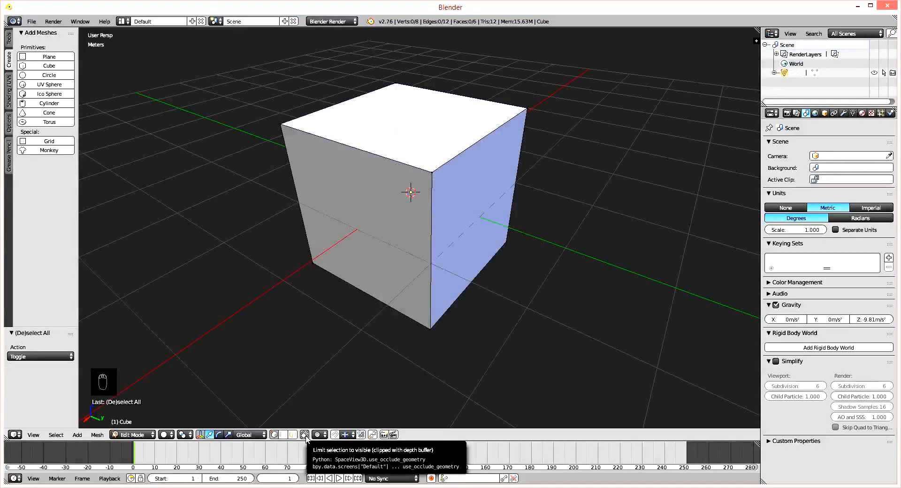
left_click(305, 435)
middle_click_drag(378, 244, 381, 242)
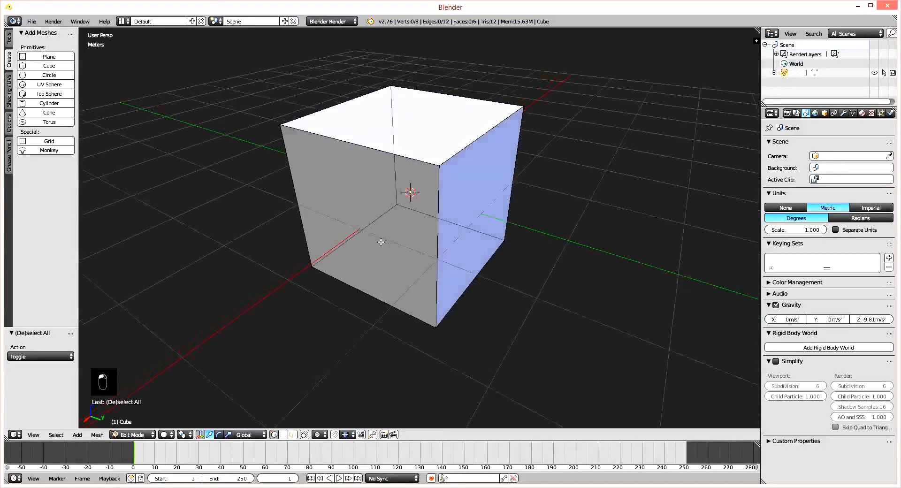
left_click(304, 435)
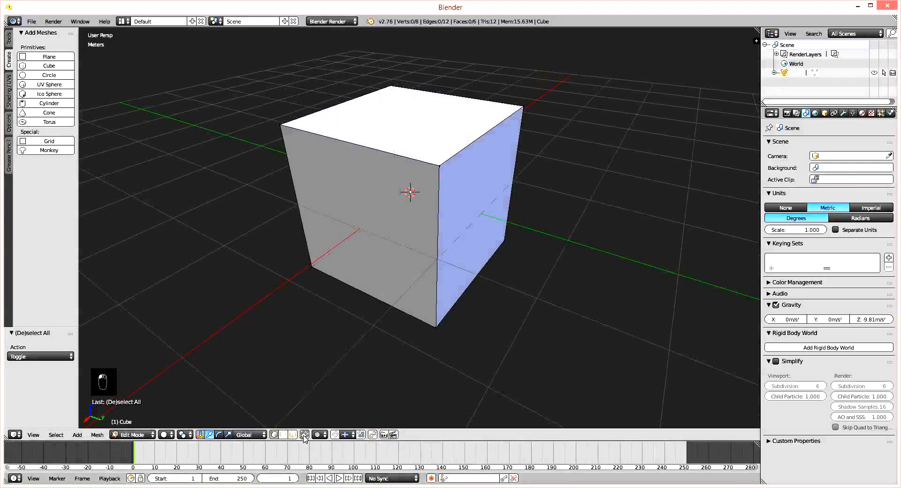
middle_click_drag(475, 233, 356, 245)
scroll(432, 218, "down", 1)
middle_click_drag(356, 245, 452, 241)
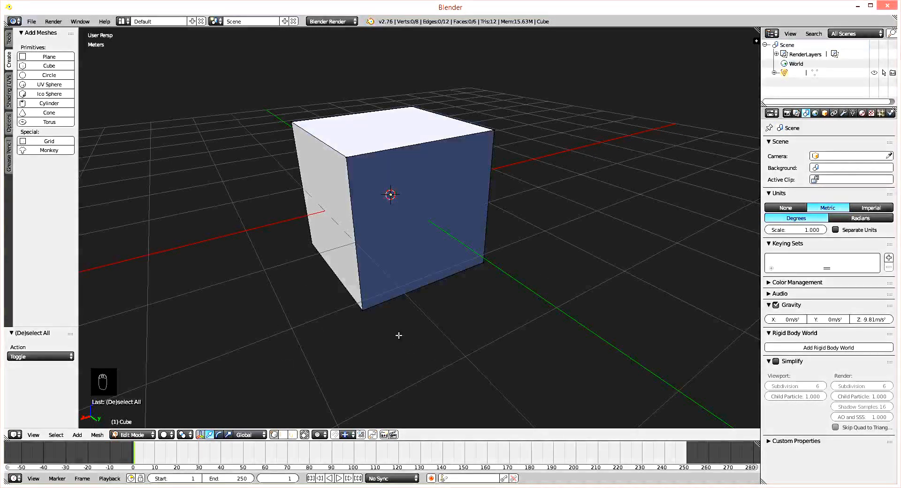
middle_click_drag(286, 302, 310, 241)
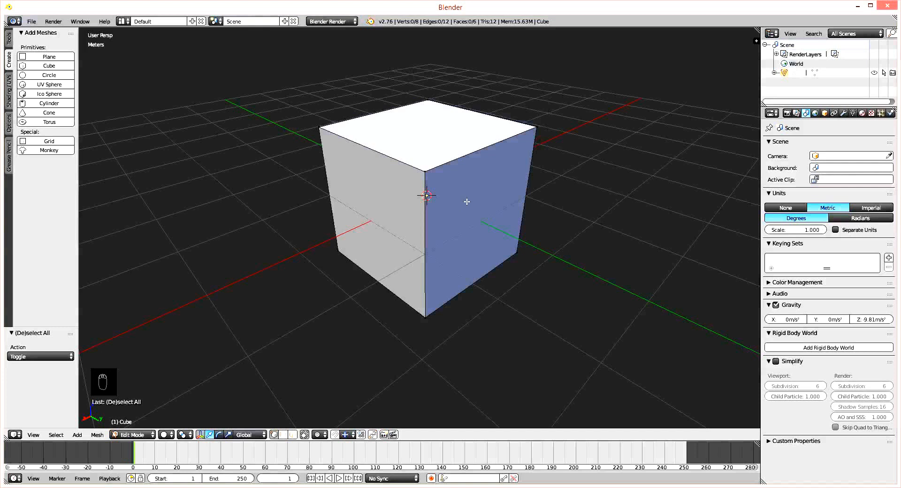
middle_click_drag(466, 202, 476, 243)
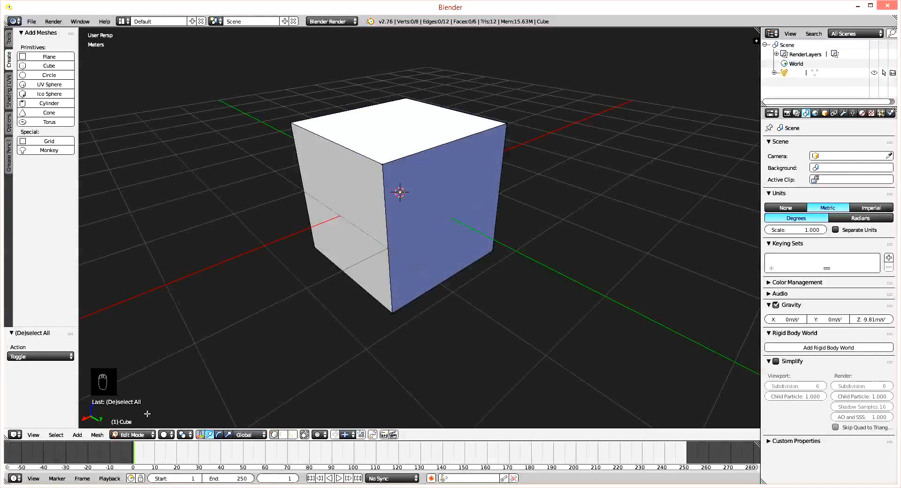
Switch the cube from Edit Mode to Object Mode and deselect it.
left_click(134, 434)
left_click(136, 423)
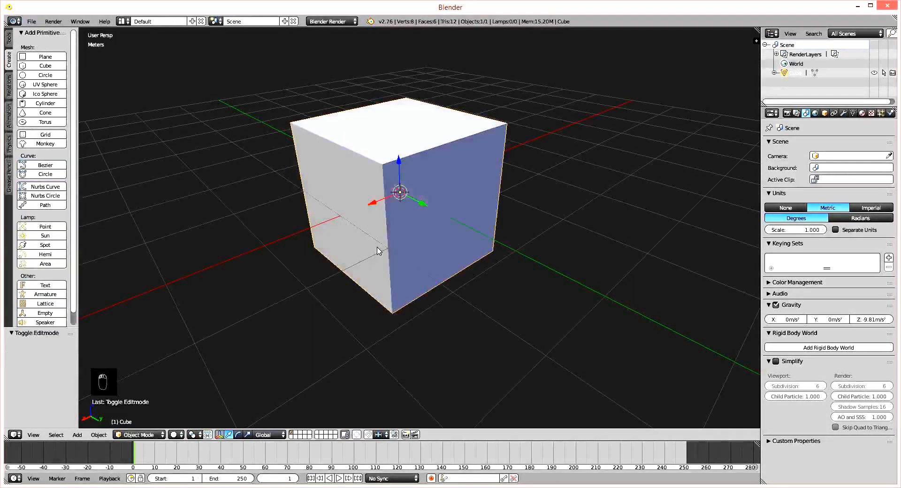
scroll(375, 183, "down", 8)
scroll(421, 217, "up", 4)
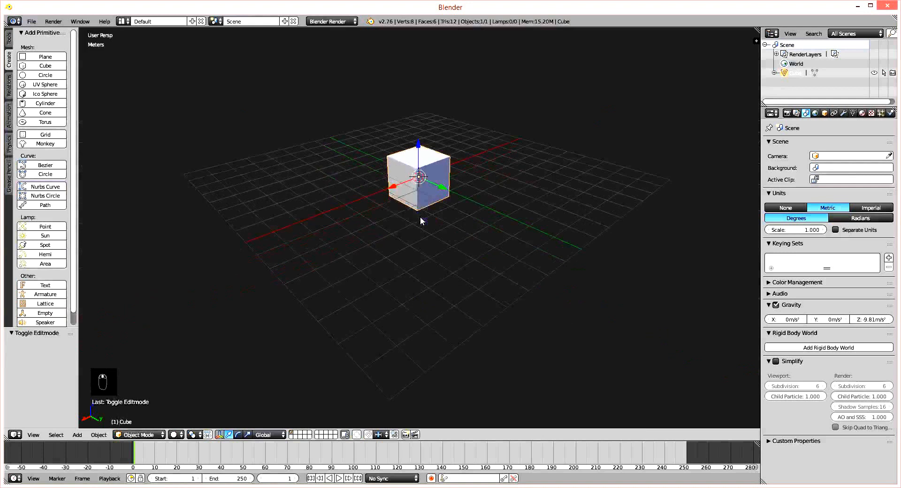
key("a")
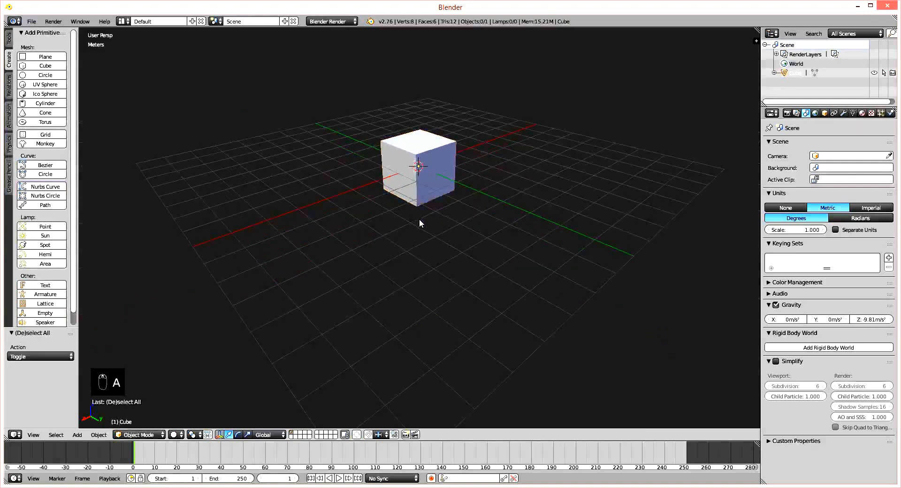